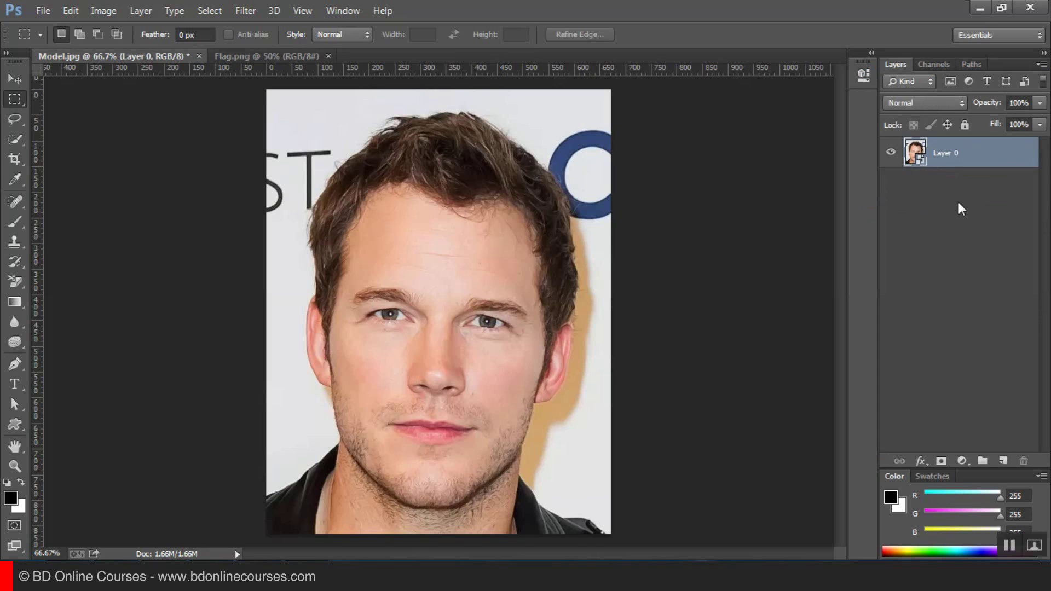
Step: Duplicate Layer 0 under the name Layer into a new document named Displacement
{"action": "left_click", "coordinate": [1042, 64]}
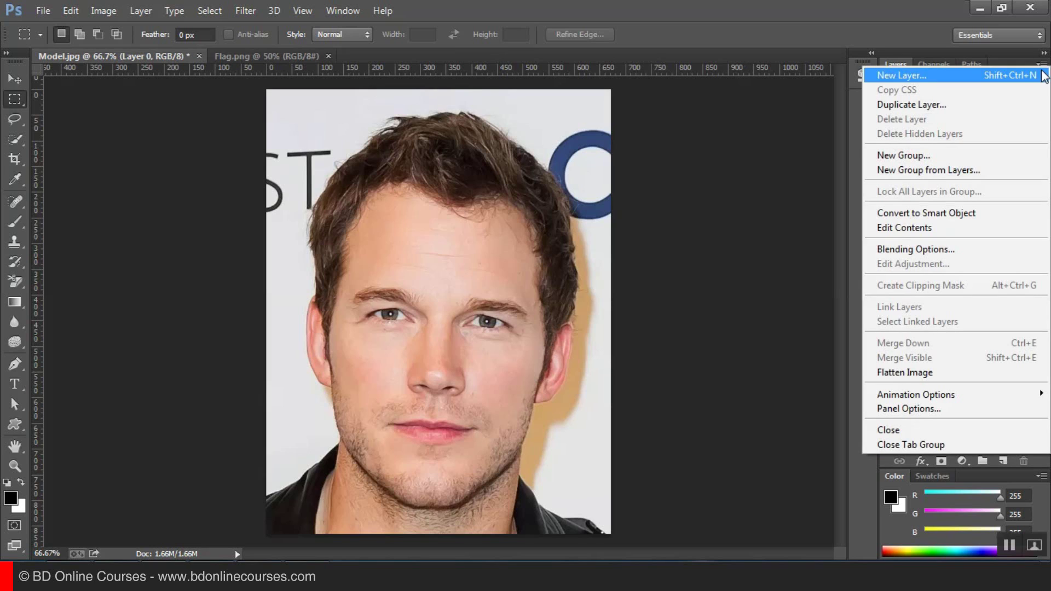
{"action": "left_click", "coordinate": [944, 104]}
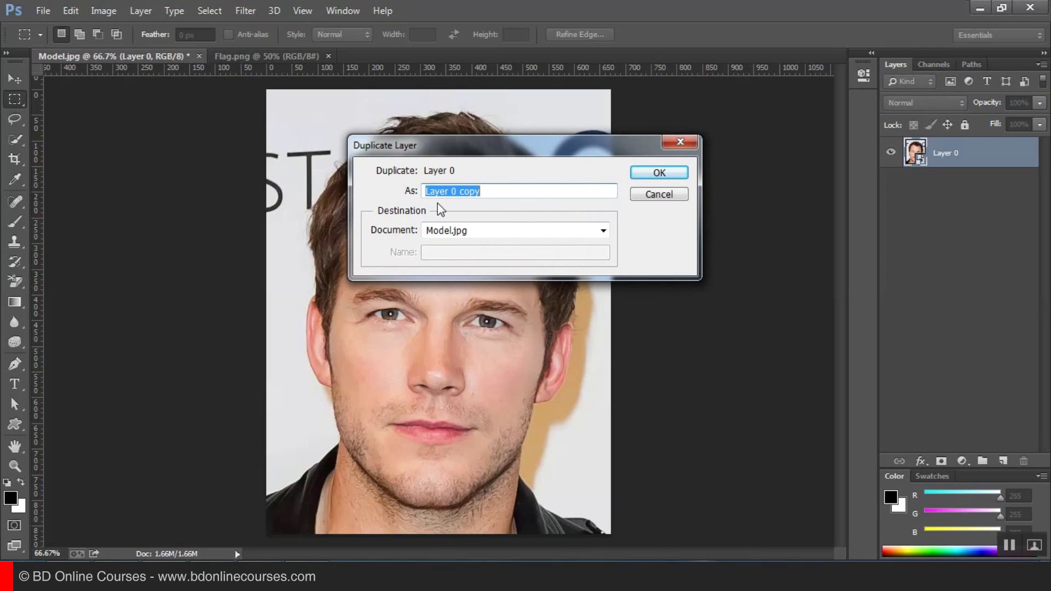
{"action": "left_click", "coordinate": [448, 192]}
{"action": "left_click_drag", "start_coordinate": [450, 192], "coordinate": [489, 192]}
{"action": "key", "text": "BackSpace"}
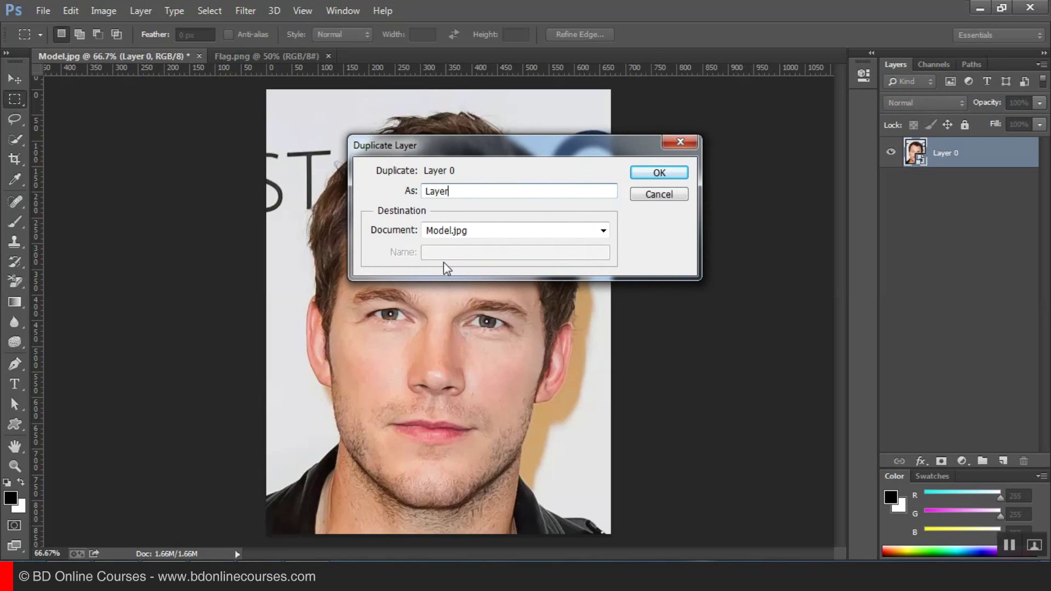
{"action": "left_click", "coordinate": [468, 232]}
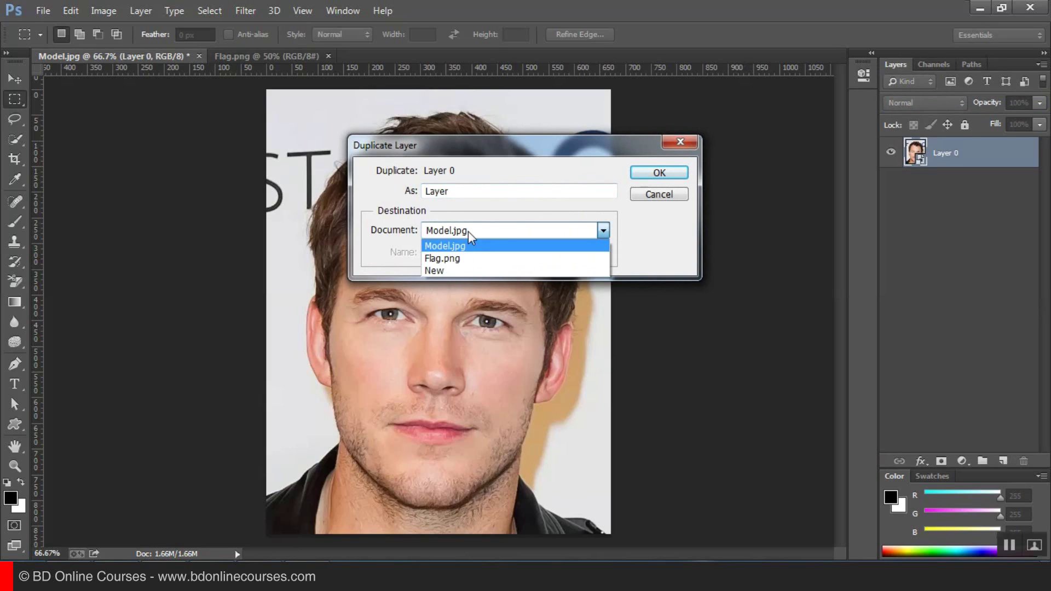
{"action": "left_click", "coordinate": [442, 272]}
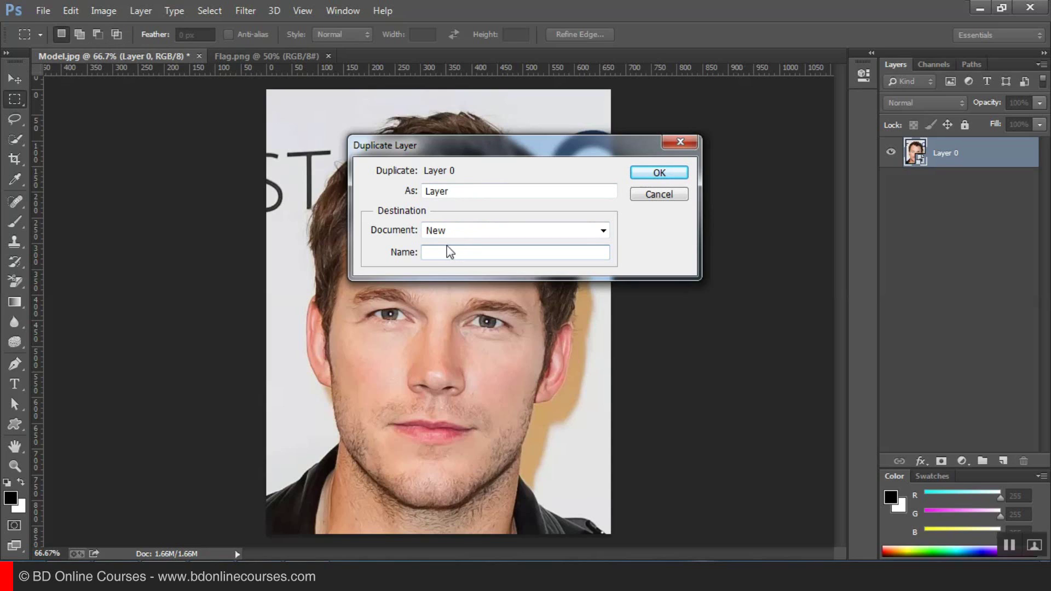
{"action": "type", "text": "Displacement"}
{"action": "left_click", "coordinate": [651, 173]}
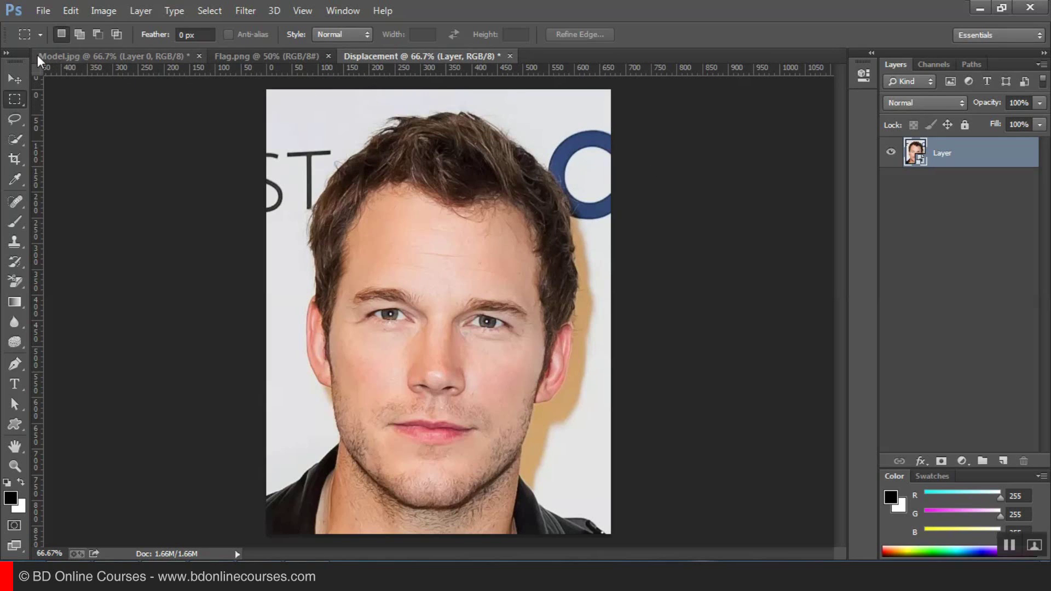
Step: Apply a Gaussian Blur with a radius of 2.8 pixels to the layer in the Displacement document
{"action": "left_click", "coordinate": [91, 58]}
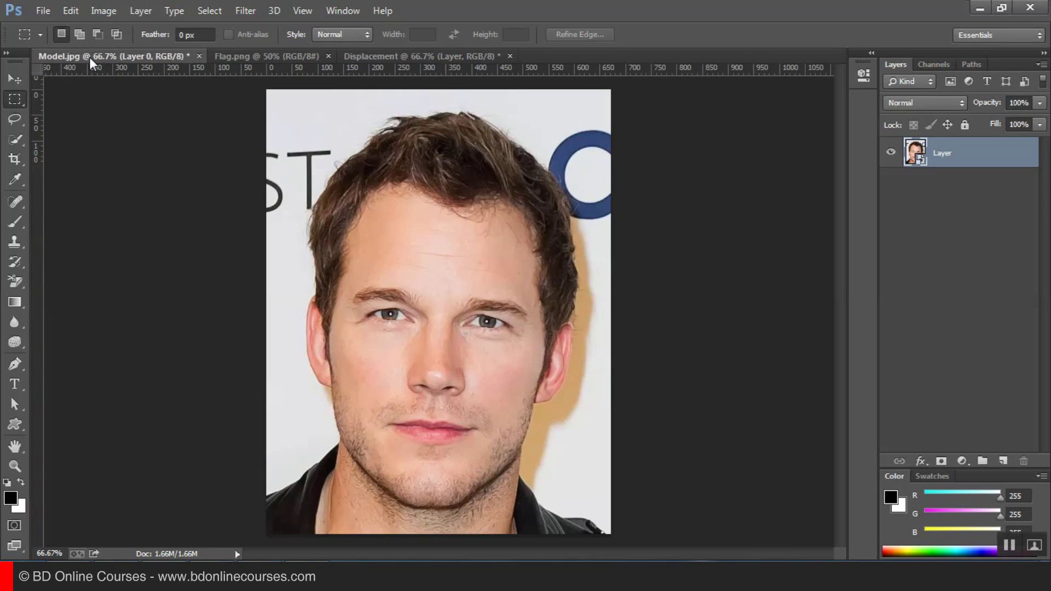
{"action": "left_click", "coordinate": [428, 57]}
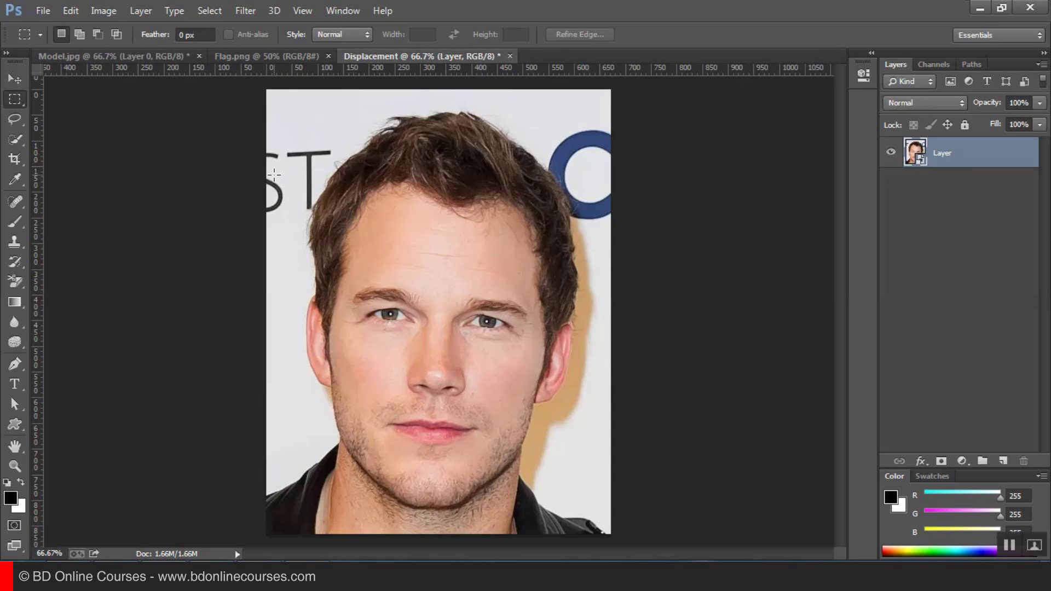
{"action": "left_click", "coordinate": [244, 12]}
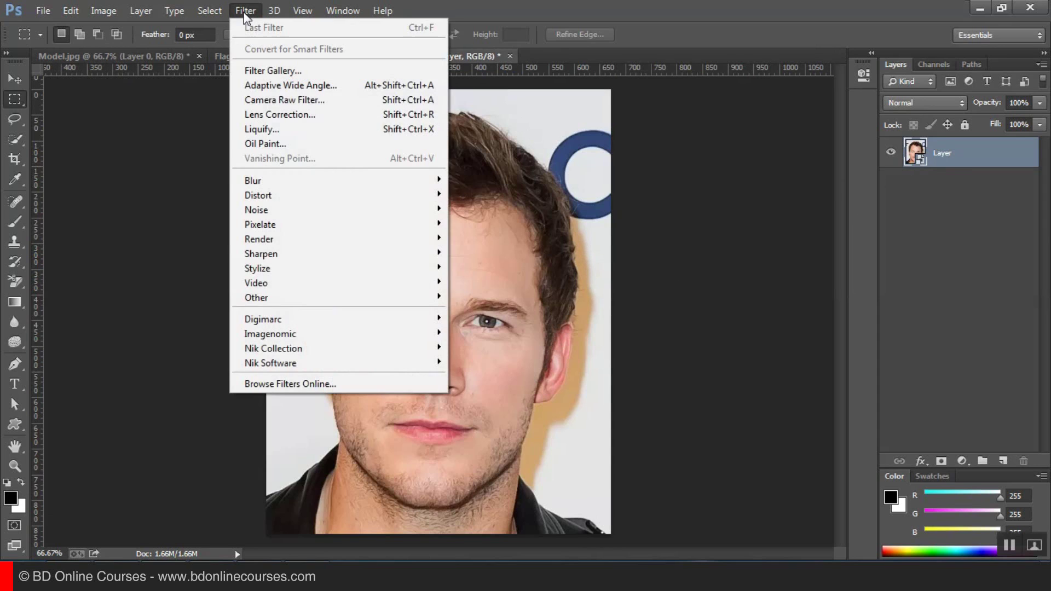
{"action": "mouse_move", "coordinate": [262, 181]}
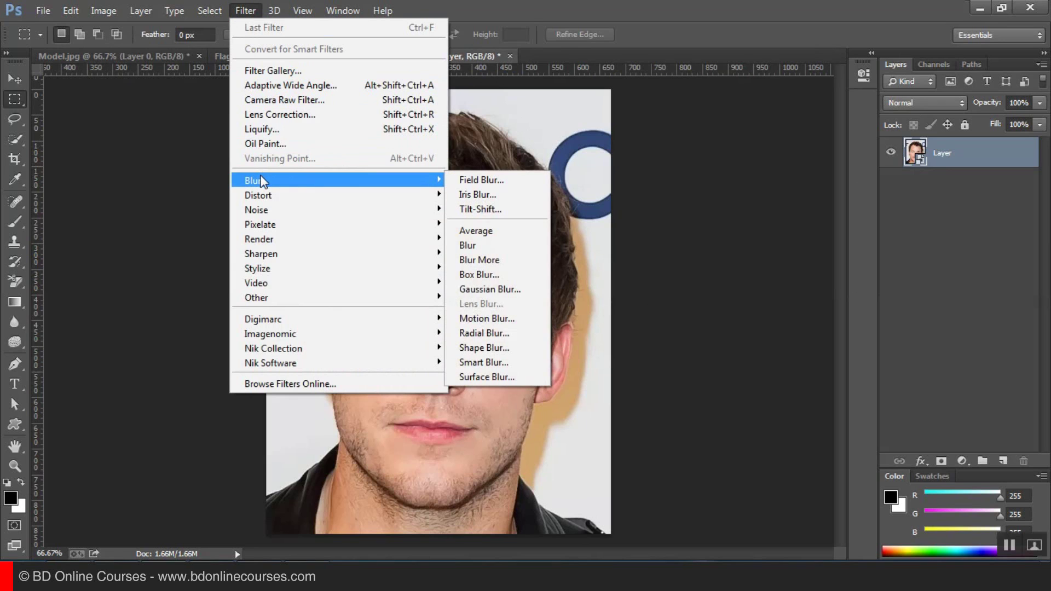
{"action": "left_click", "coordinate": [491, 287]}
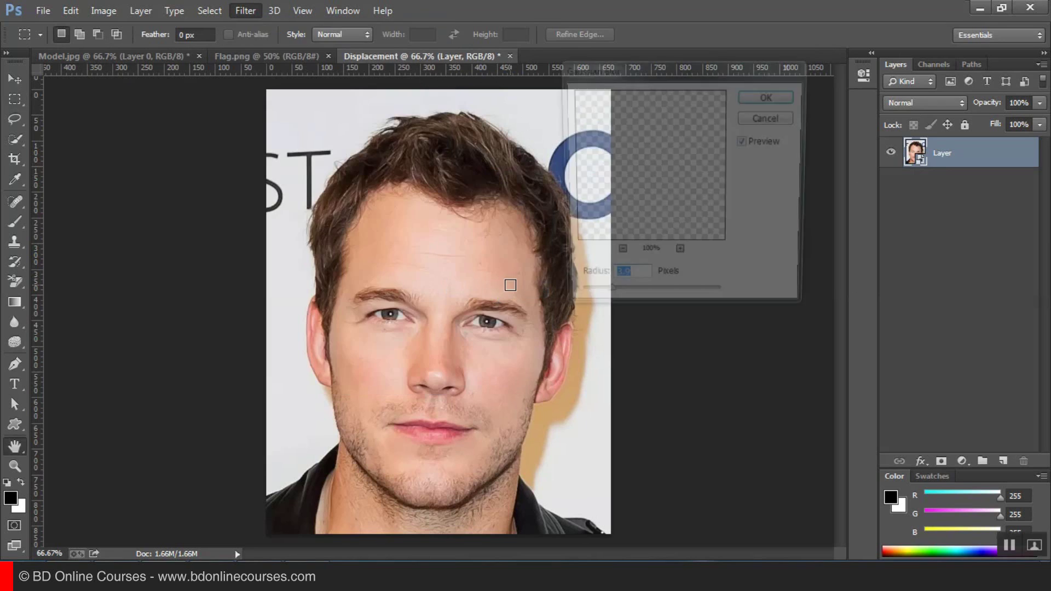
{"action": "left_click_drag", "start_coordinate": [672, 72], "coordinate": [747, 91]}
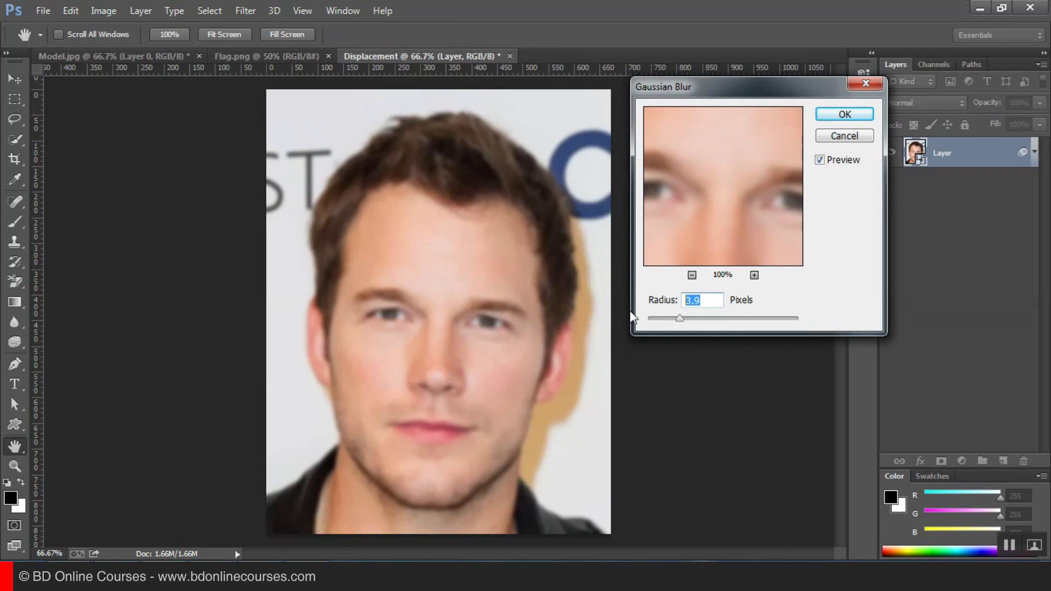
{"action": "type", "text": "2.5"}
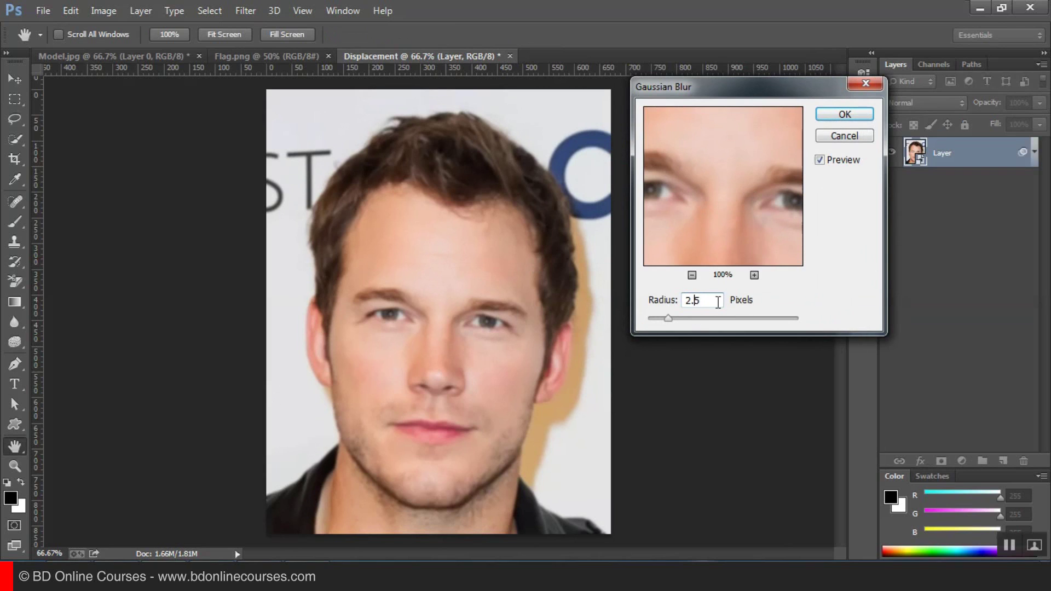
{"action": "left_click_drag", "start_coordinate": [695, 300], "coordinate": [738, 308]}
{"action": "type", "text": "8"}
{"action": "left_click", "coordinate": [843, 115]}
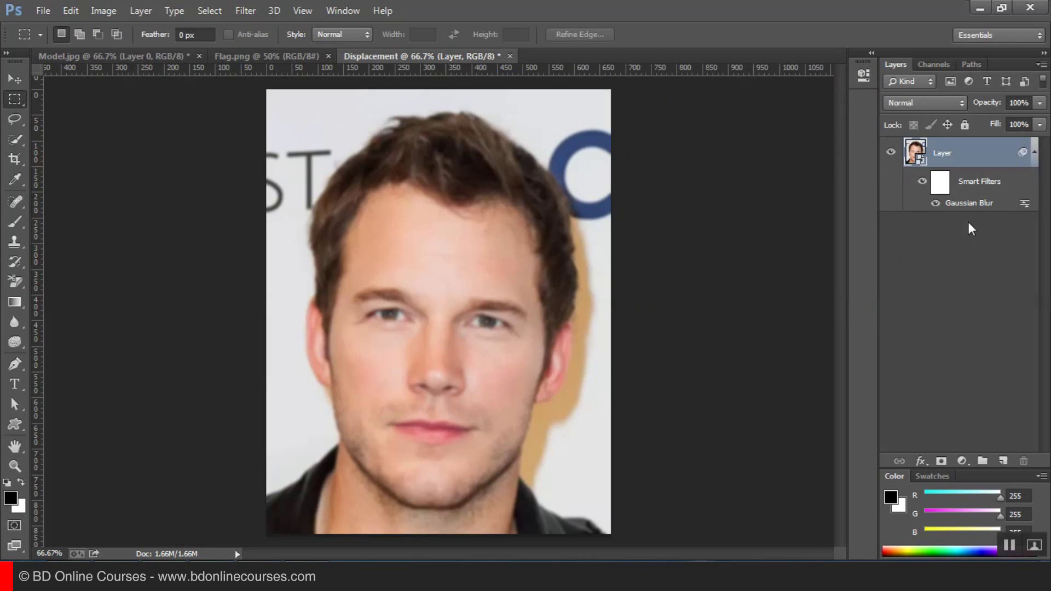
Step: Add a Black & White adjustment layer with the default preset above the blurred layer
{"action": "left_click", "coordinate": [961, 460]}
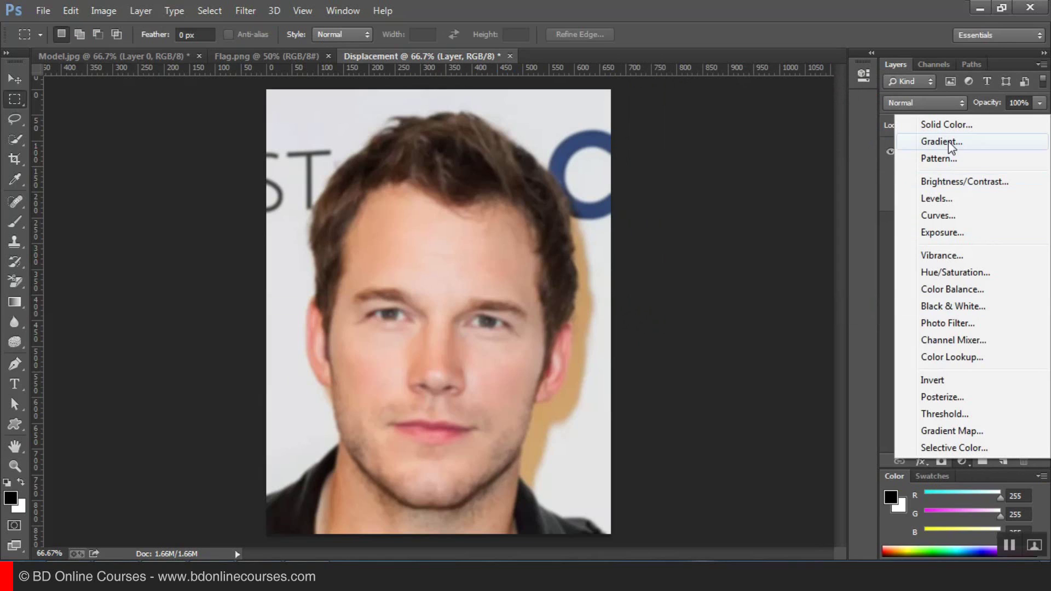
{"action": "left_click", "coordinate": [942, 307]}
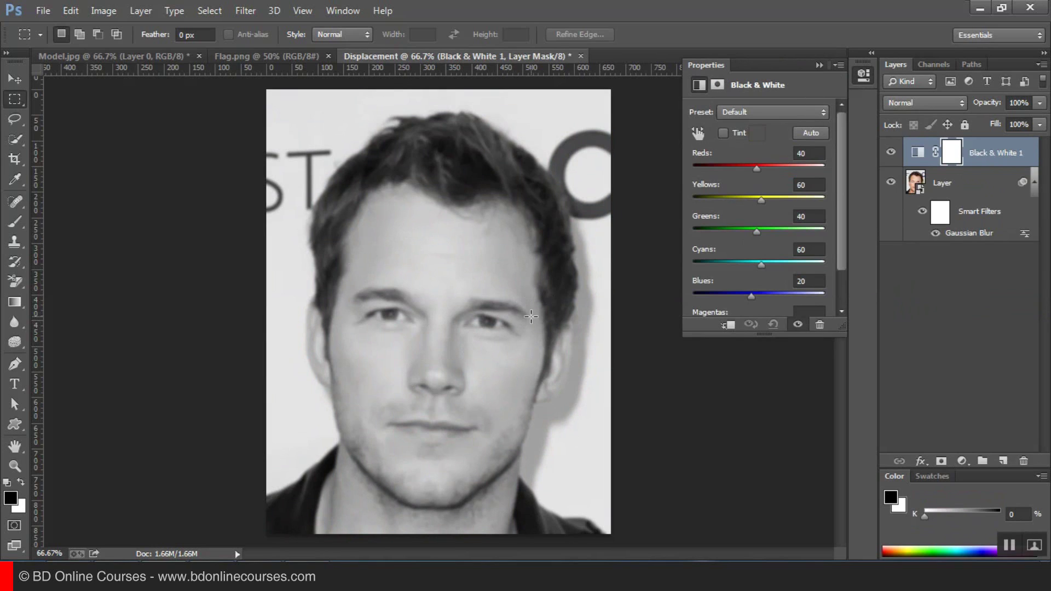
{"action": "left_click", "coordinate": [821, 63]}
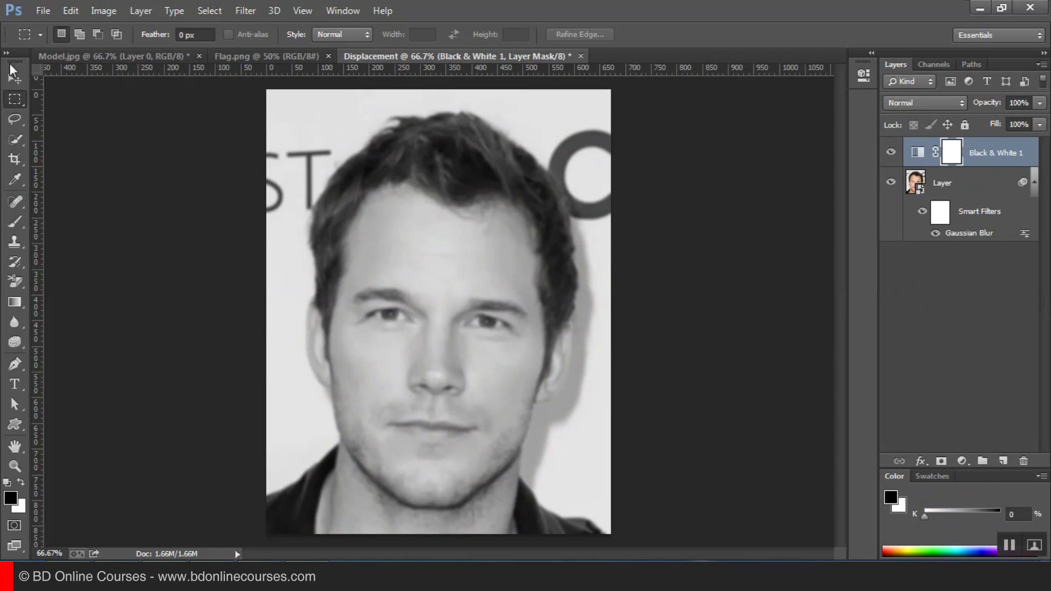
Step: Save the document as Displacement in Photoshop format with Maximize Compatibility in the Image folder, and close it
{"action": "left_click", "coordinate": [40, 10]}
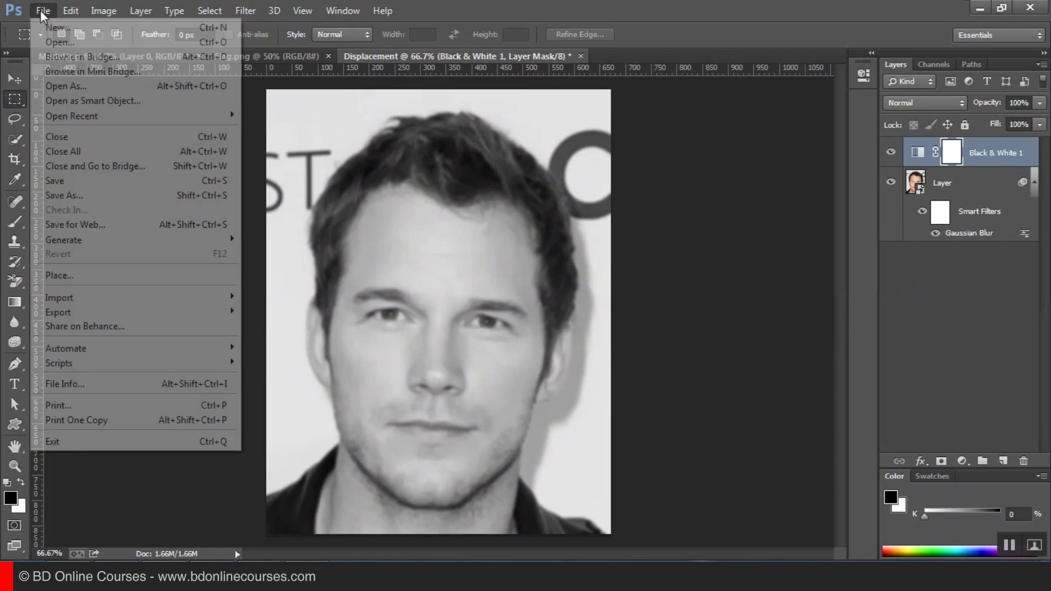
{"action": "left_click", "coordinate": [62, 195]}
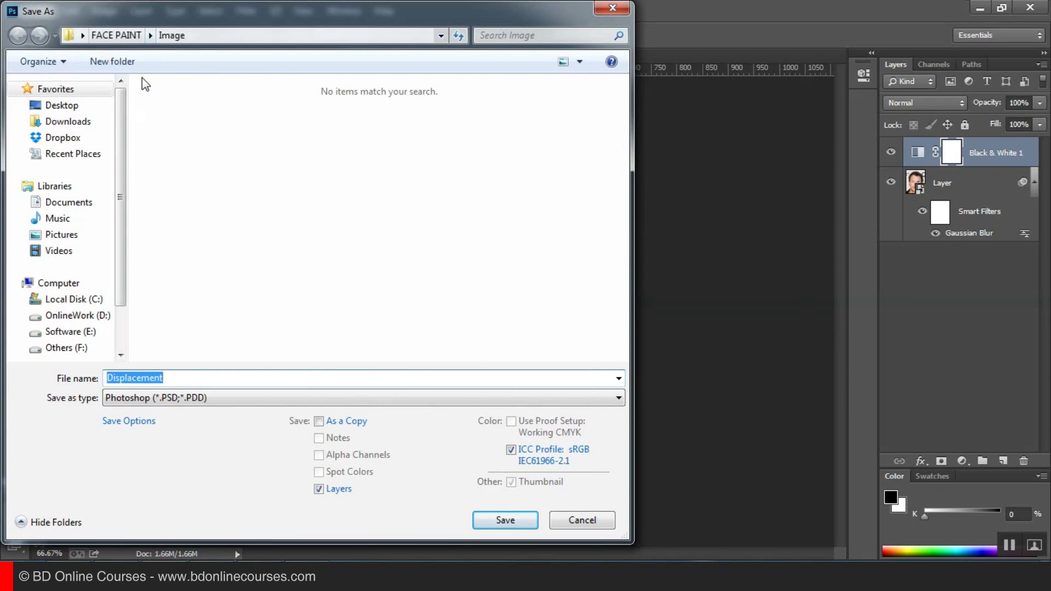
{"action": "left_click", "coordinate": [186, 376]}
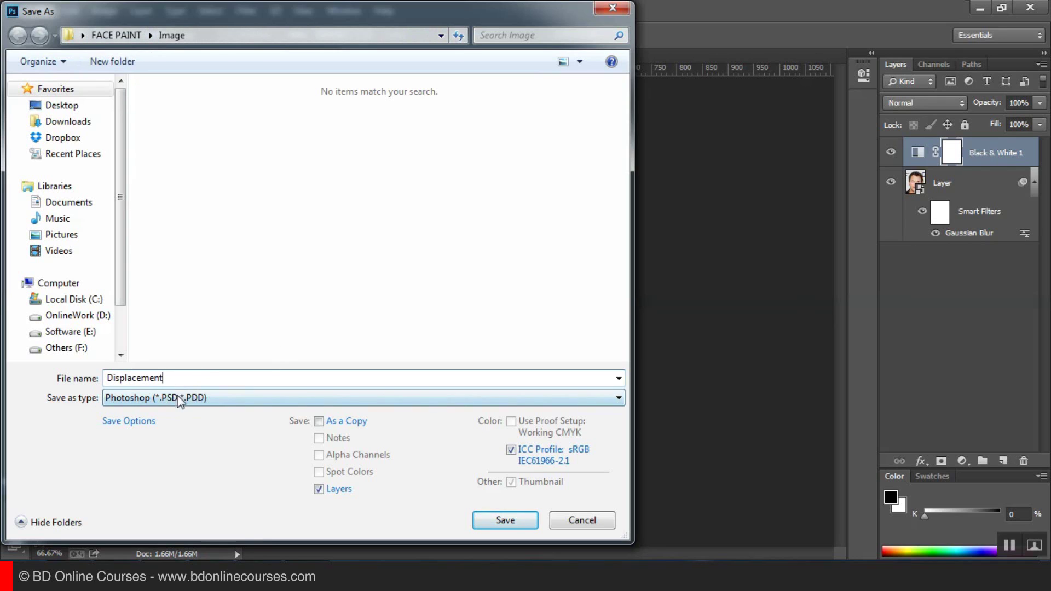
{"action": "left_click", "coordinate": [496, 518]}
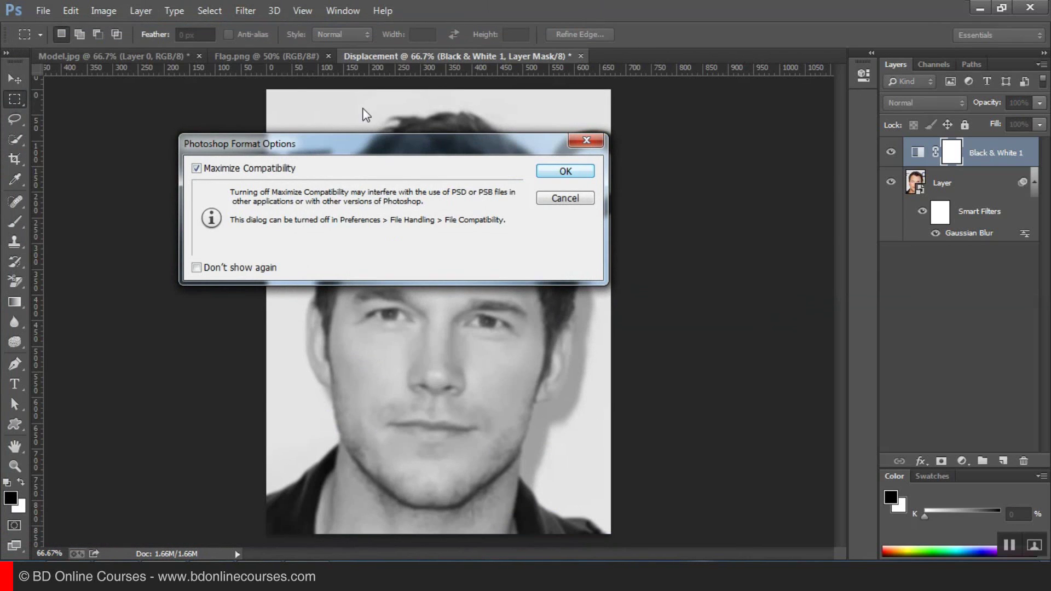
{"action": "left_click", "coordinate": [560, 169]}
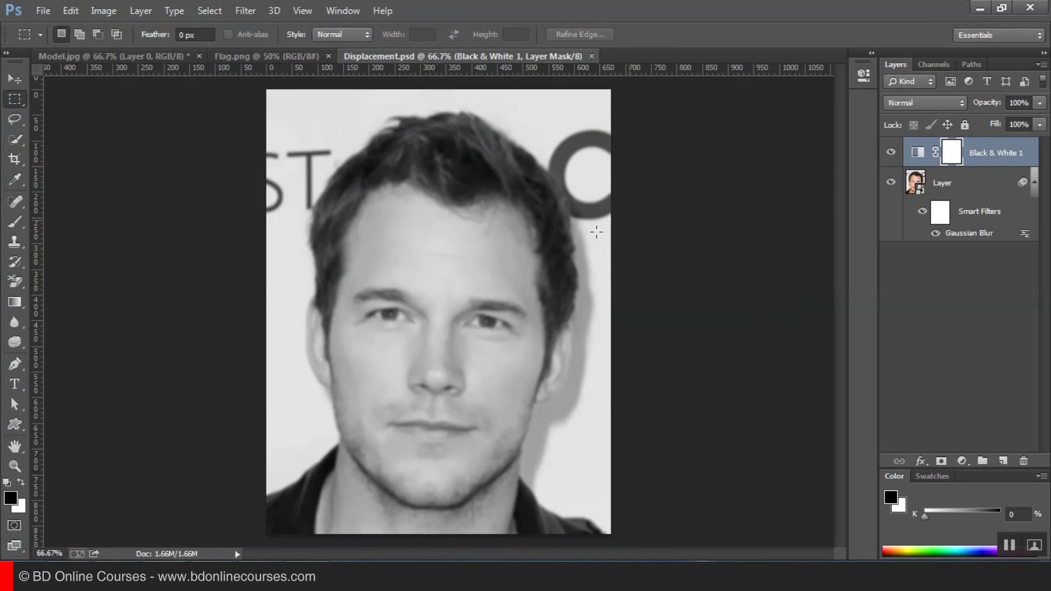
{"action": "left_click", "coordinate": [591, 56]}
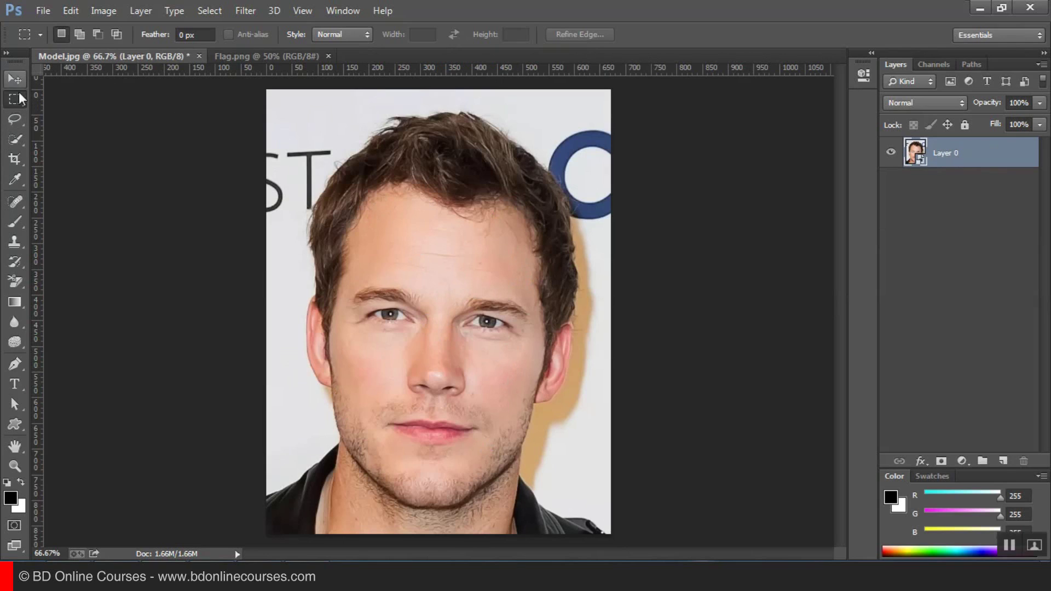
Step: Select the man's face from forehead to chin with the Quick Selection tool at a brush size of 88 px
{"action": "left_click", "coordinate": [16, 141]}
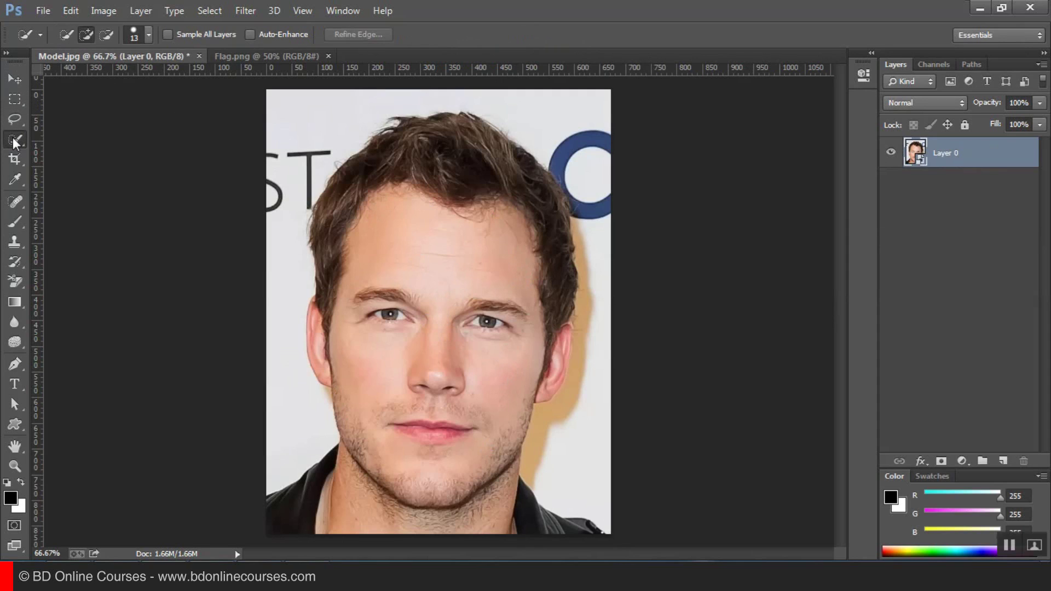
{"action": "left_click", "coordinate": [148, 35]}
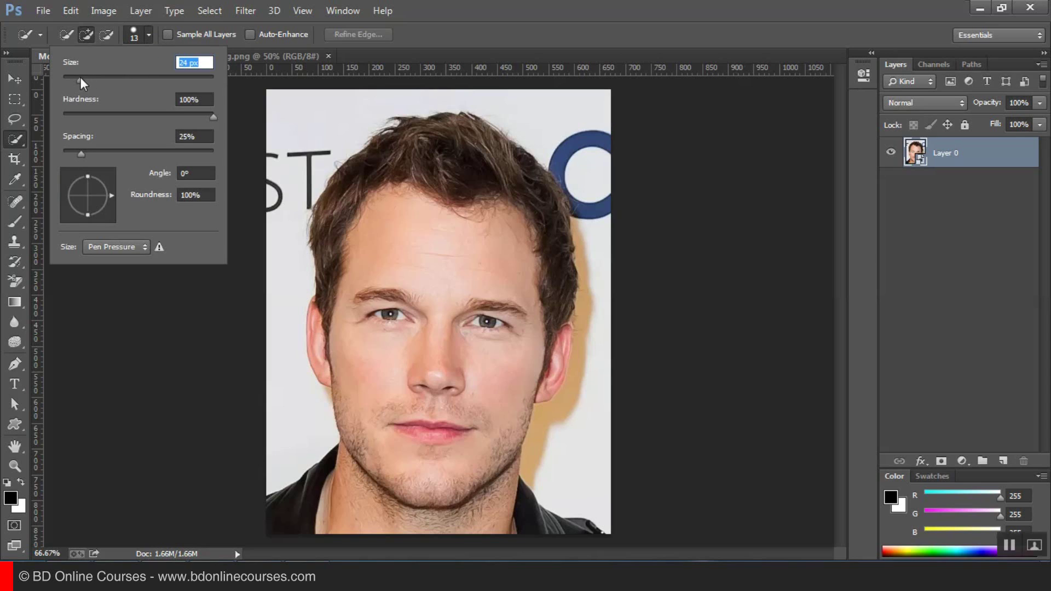
{"action": "left_click_drag", "start_coordinate": [87, 78], "coordinate": [109, 77]}
{"action": "left_click_drag", "start_coordinate": [114, 77], "coordinate": [129, 80]}
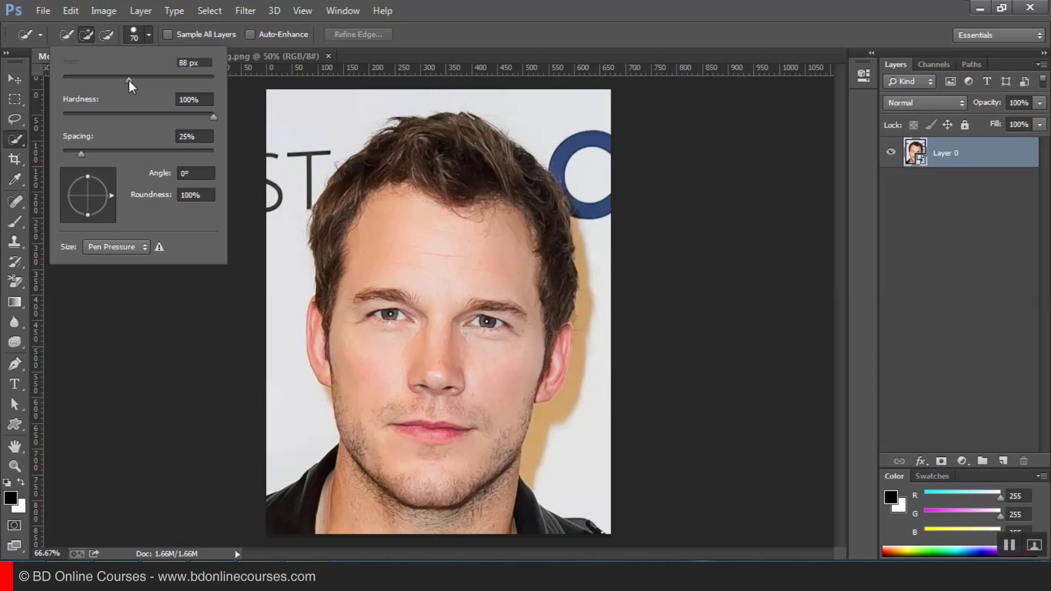
{"action": "left_click", "coordinate": [428, 3]}
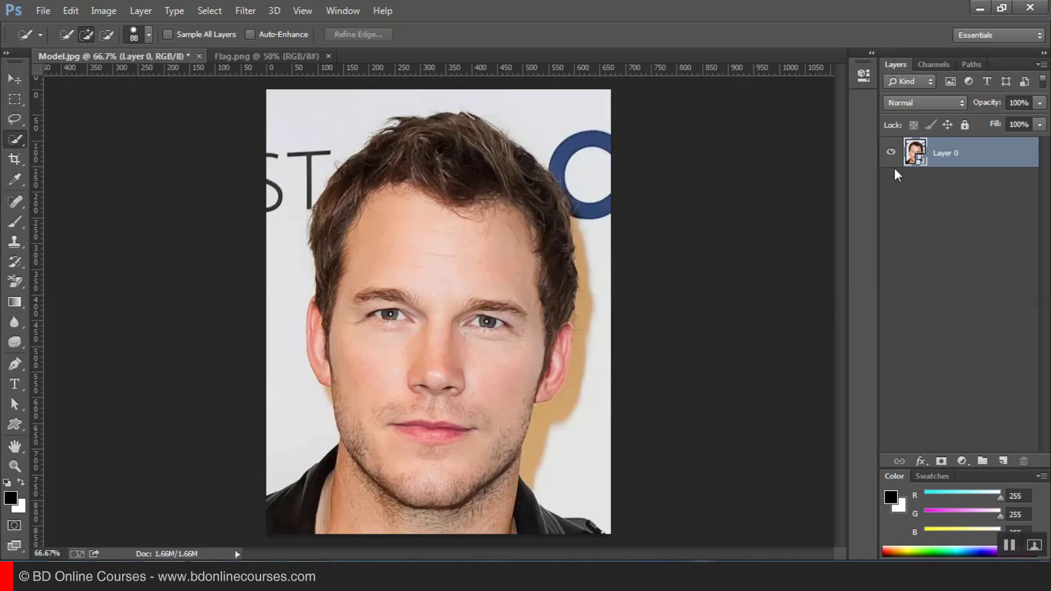
{"action": "mouse_move", "coordinate": [400, 231]}
{"action": "left_mouse_down"}
{"action": "mouse_move", "coordinate": [363, 258]}
{"action": "mouse_move", "coordinate": [376, 296]}
{"action": "mouse_move", "coordinate": [371, 394]}
{"action": "mouse_move", "coordinate": [395, 446]}
{"action": "mouse_move", "coordinate": [399, 403]}
{"action": "mouse_move", "coordinate": [386, 445]}
{"action": "mouse_move", "coordinate": [416, 474]}
{"action": "mouse_move", "coordinate": [457, 469]}
{"action": "mouse_move", "coordinate": [488, 436]}
{"action": "mouse_move", "coordinate": [507, 378]}
{"action": "left_mouse_up"}
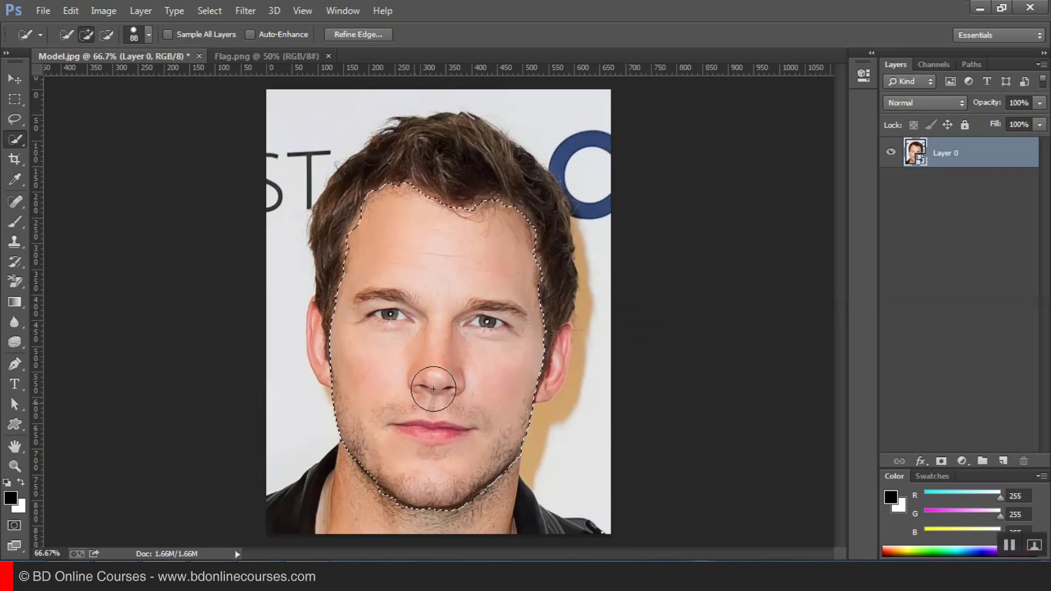
Step: Smooth the face selection along the jawline on the image's left side with the Lasso tool at 0 px feather
{"action": "left_click", "coordinate": [441, 469], "text": "ctrl"}
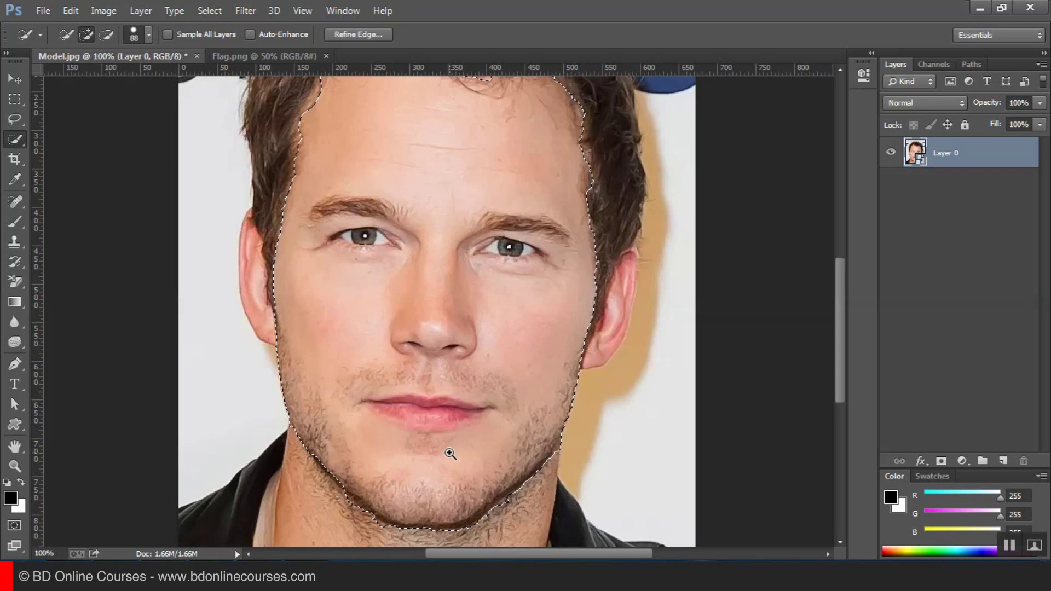
{"action": "left_click", "coordinate": [392, 444], "text": "ctrl"}
{"action": "left_click_drag", "start_coordinate": [236, 437], "coordinate": [327, 268]}
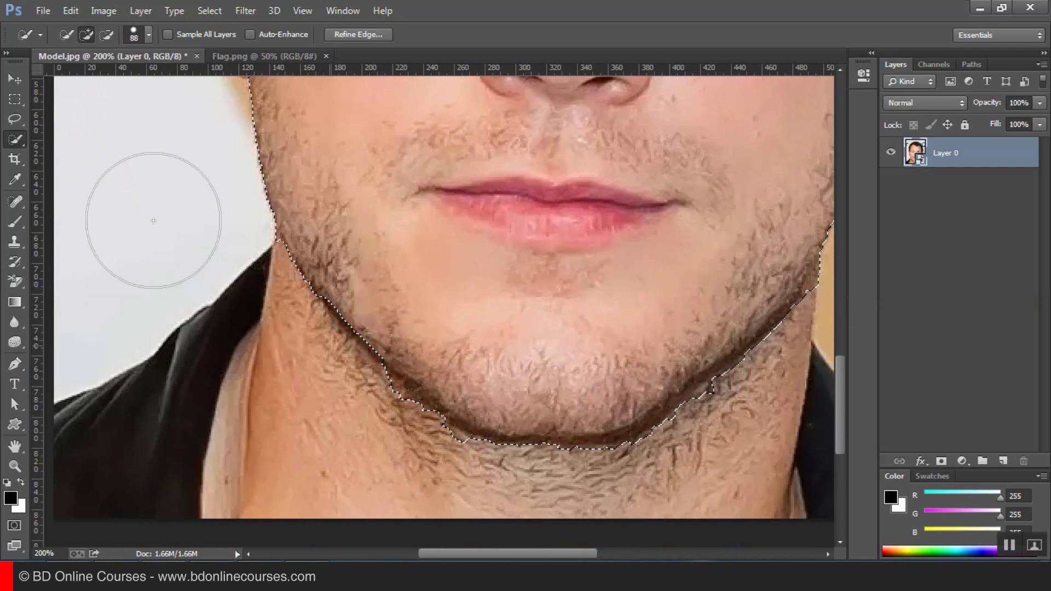
{"action": "left_click", "coordinate": [15, 117]}
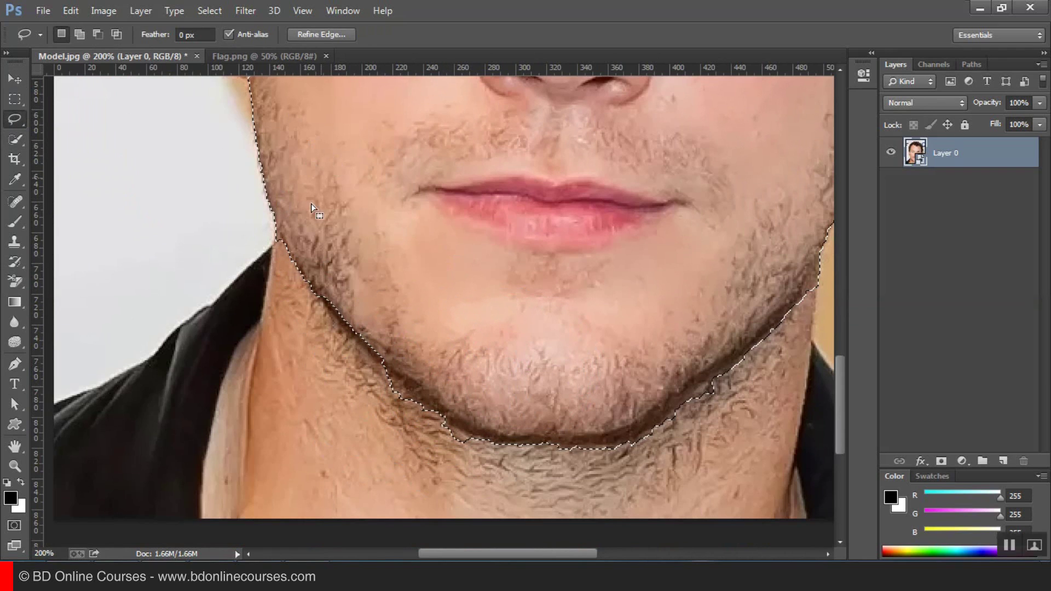
{"action": "key", "text": "super"}
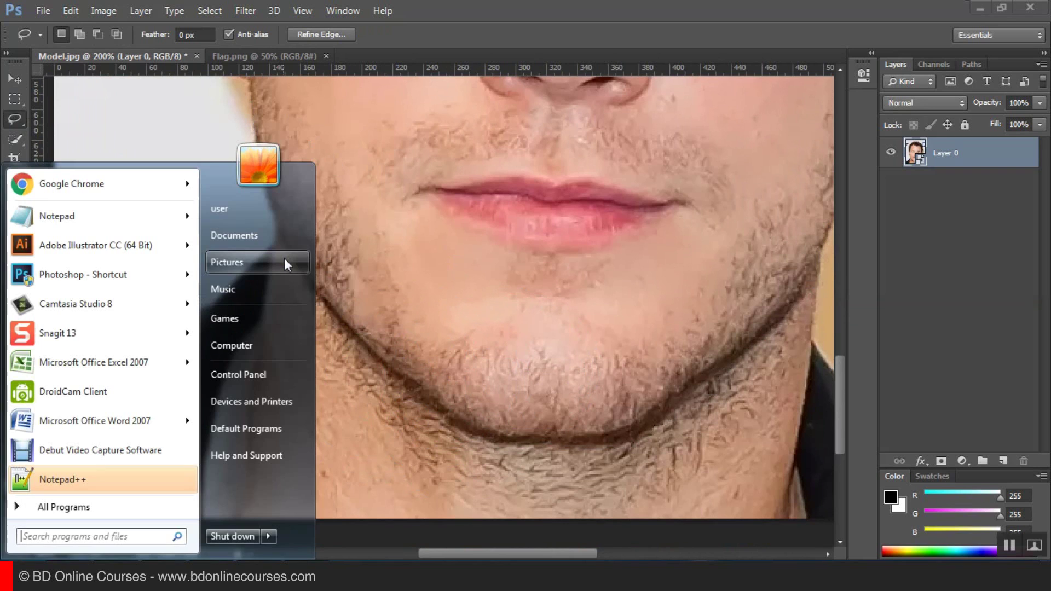
{"action": "key", "text": "Escape"}
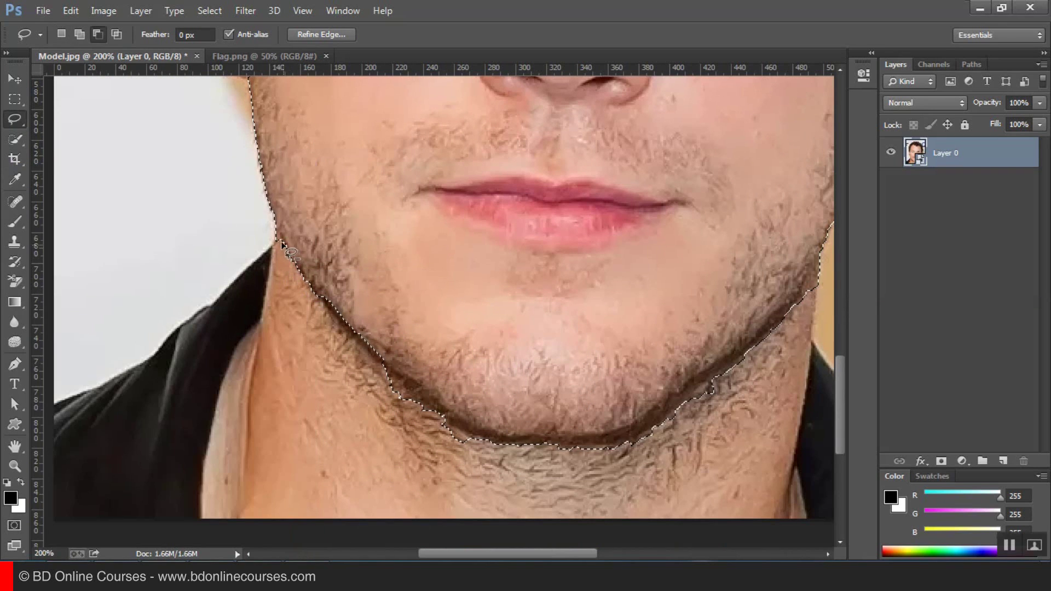
{"action": "left_click_drag", "start_coordinate": [241, 276], "coordinate": [242, 276]}
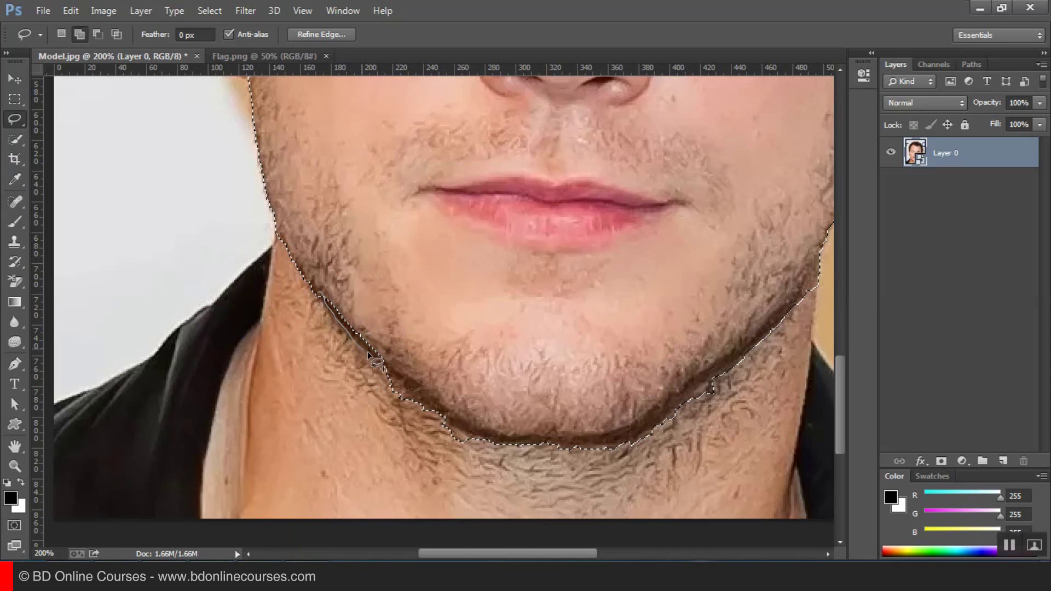
{"action": "left_click_drag", "start_coordinate": [368, 353], "coordinate": [394, 362]}
{"action": "left_click_drag", "start_coordinate": [352, 267], "coordinate": [350, 266]}
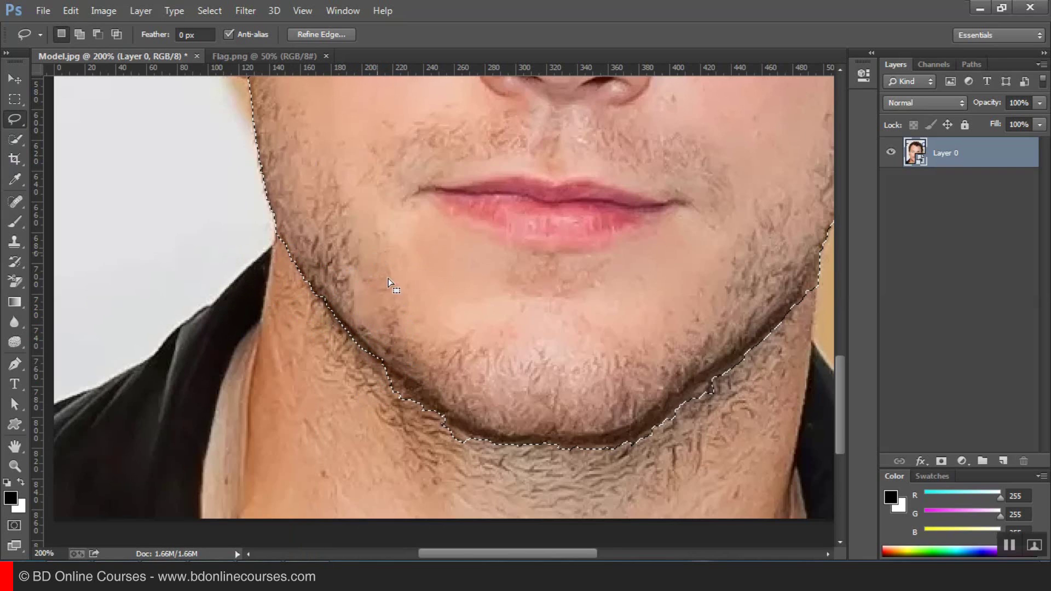
Step: Subtract the neck areas below the left side and base of the chin from the face selection with the Lasso tool
{"action": "left_click_drag", "start_coordinate": [445, 324], "coordinate": [369, 311]}
{"action": "key", "text": "alt"}
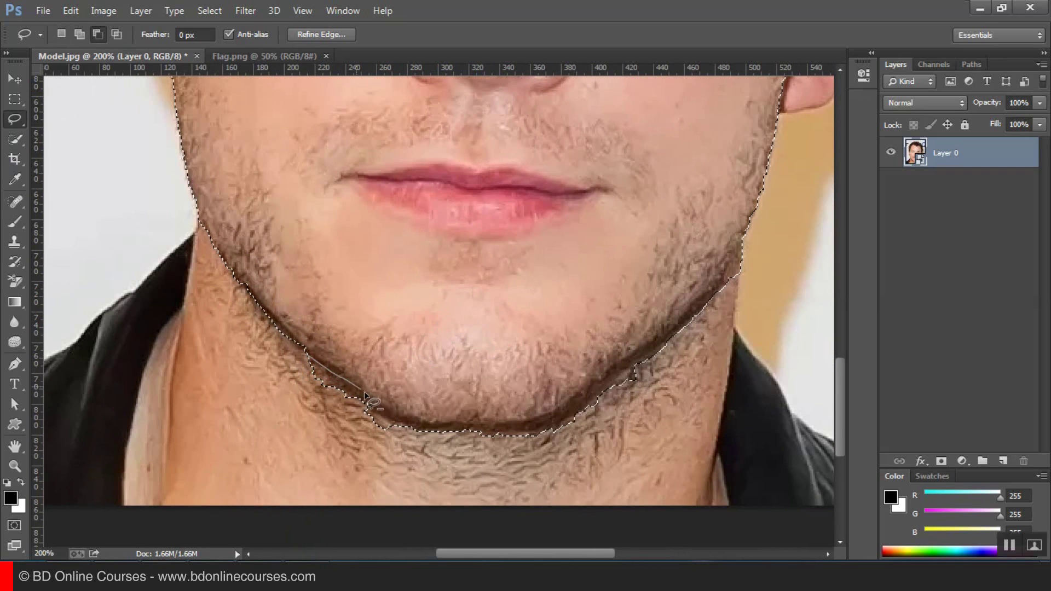
{"action": "left_click_drag", "start_coordinate": [301, 427], "coordinate": [304, 362]}
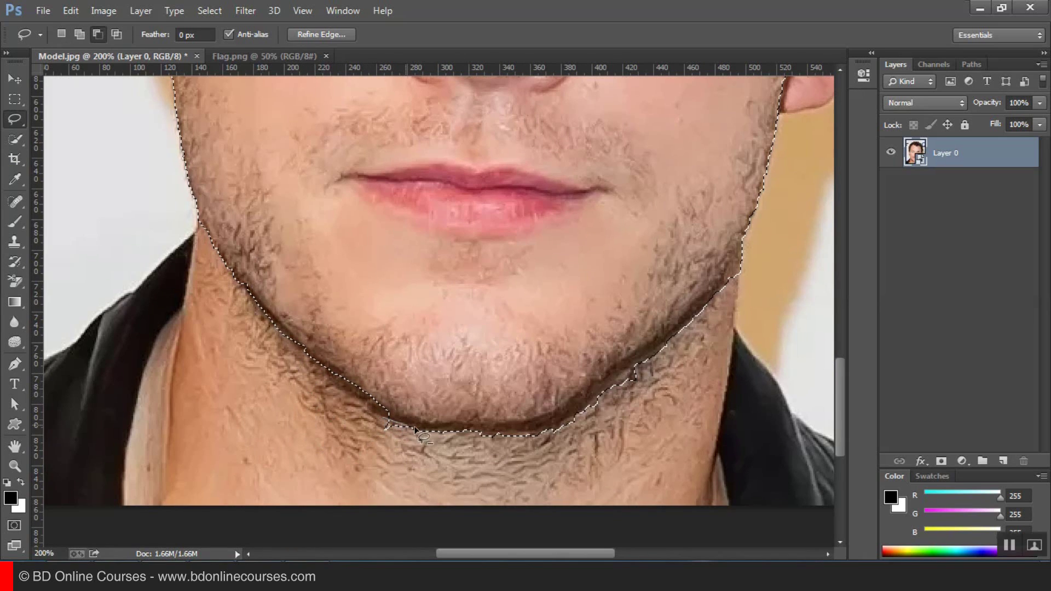
{"action": "left_click_drag", "start_coordinate": [506, 429], "coordinate": [542, 420]}
{"action": "left_click_drag", "start_coordinate": [353, 472], "coordinate": [363, 433]}
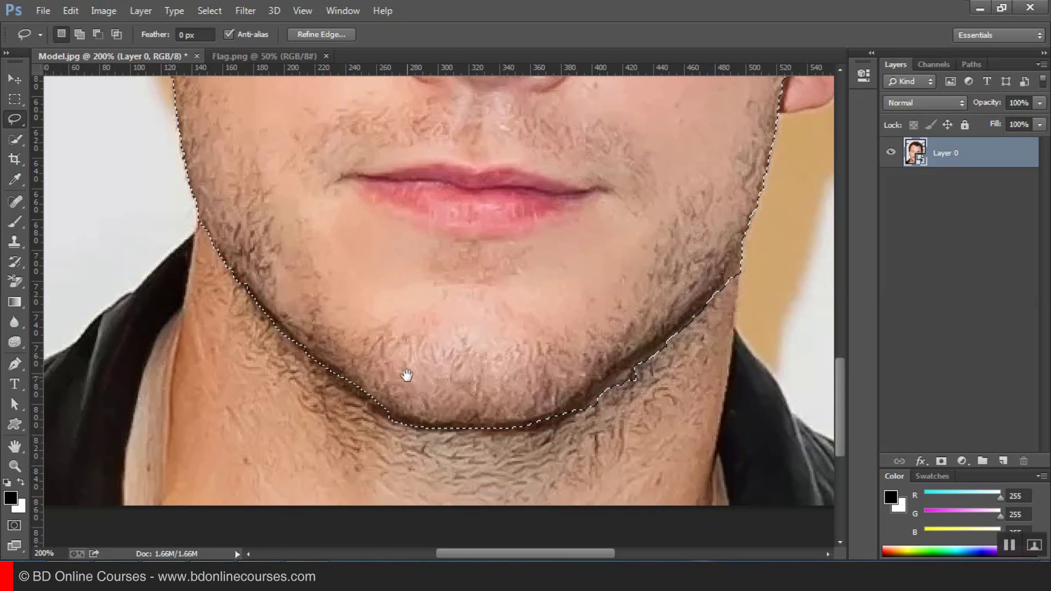
Step: Subtract the strip of neck below the right side of the chin from the face selection
{"action": "left_click_drag", "start_coordinate": [597, 281], "coordinate": [448, 289]}
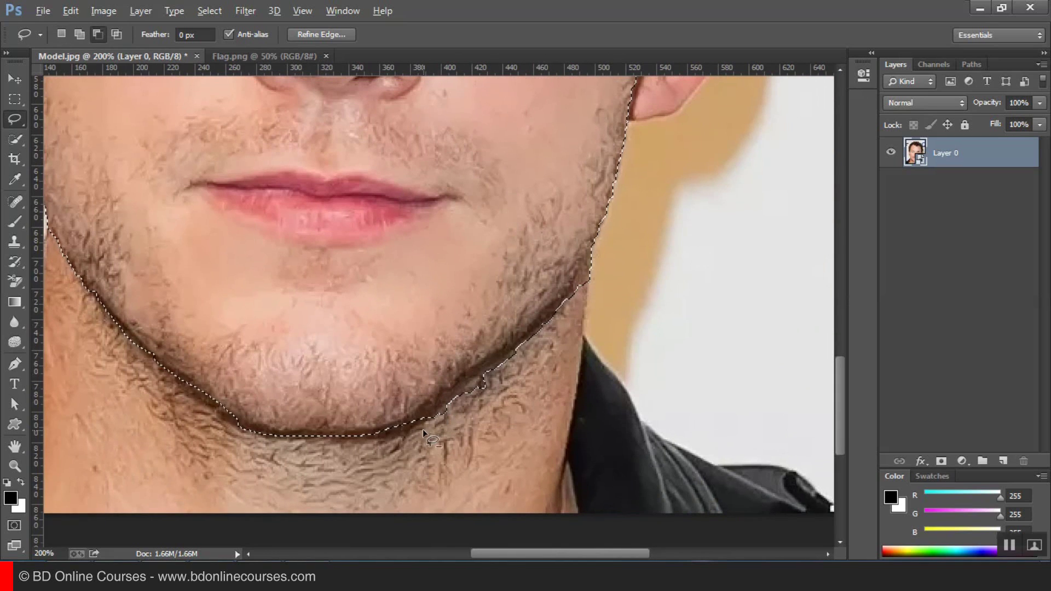
{"action": "left_click_drag", "start_coordinate": [424, 420], "coordinate": [523, 352]}
{"action": "left_click_drag", "start_coordinate": [521, 417], "coordinate": [461, 442]}
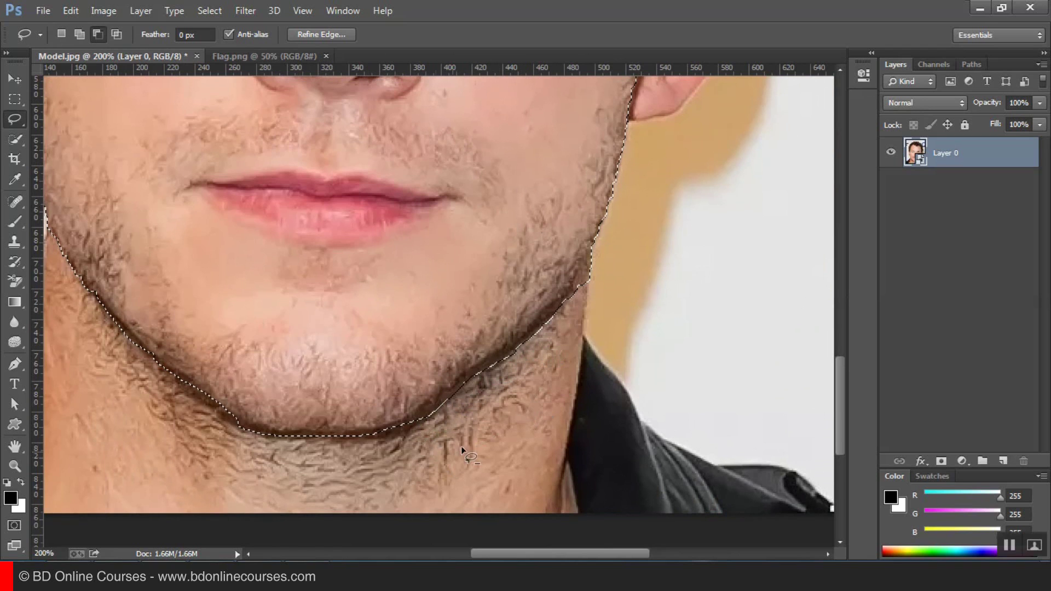
Step: Trim the selection at the right jaw corner below the ear so that it follows the jaw's curve
{"action": "left_click_drag", "start_coordinate": [591, 281], "coordinate": [560, 337]}
{"action": "key", "text": "alt"}
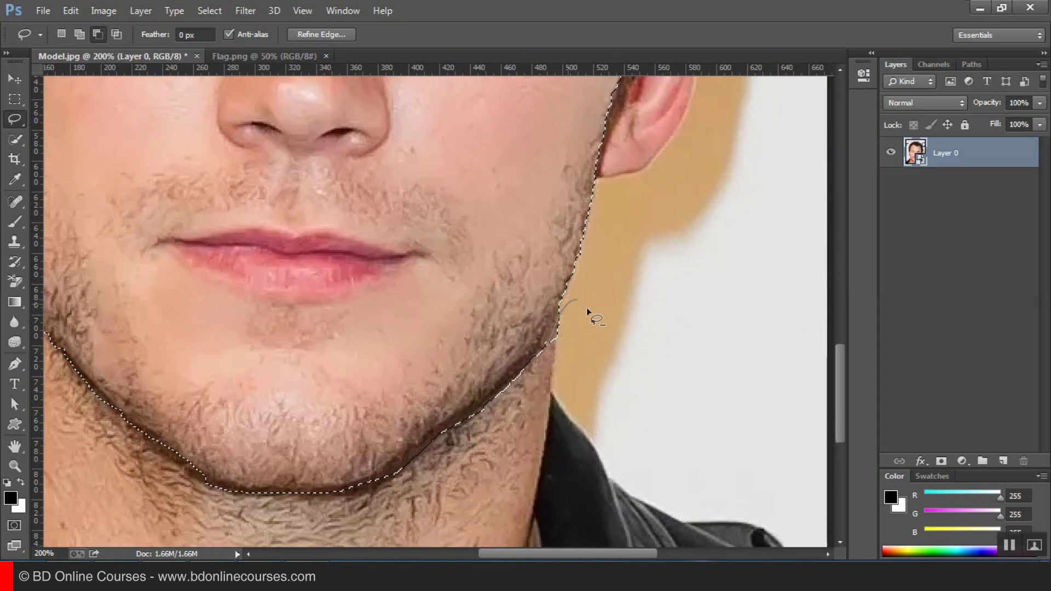
{"action": "mouse_move", "coordinate": [553, 331]}
{"action": "left_mouse_down"}
{"action": "mouse_move", "coordinate": [570, 368]}
{"action": "mouse_move", "coordinate": [542, 355]}
{"action": "left_mouse_up"}
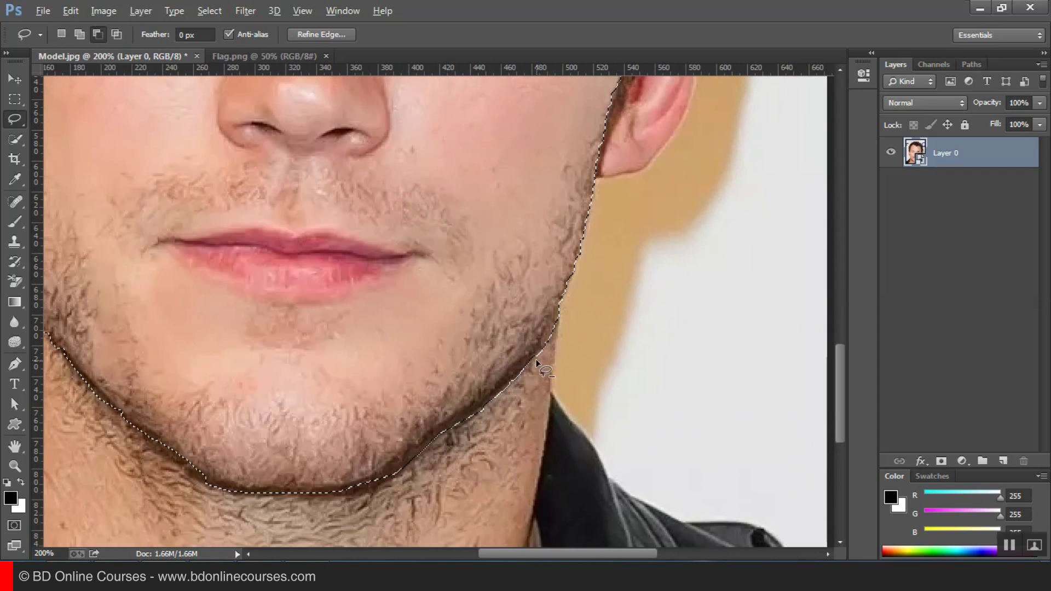
{"action": "mouse_move", "coordinate": [563, 309]}
{"action": "left_mouse_down"}
{"action": "mouse_move", "coordinate": [534, 362]}
{"action": "mouse_move", "coordinate": [614, 363]}
{"action": "left_mouse_up"}
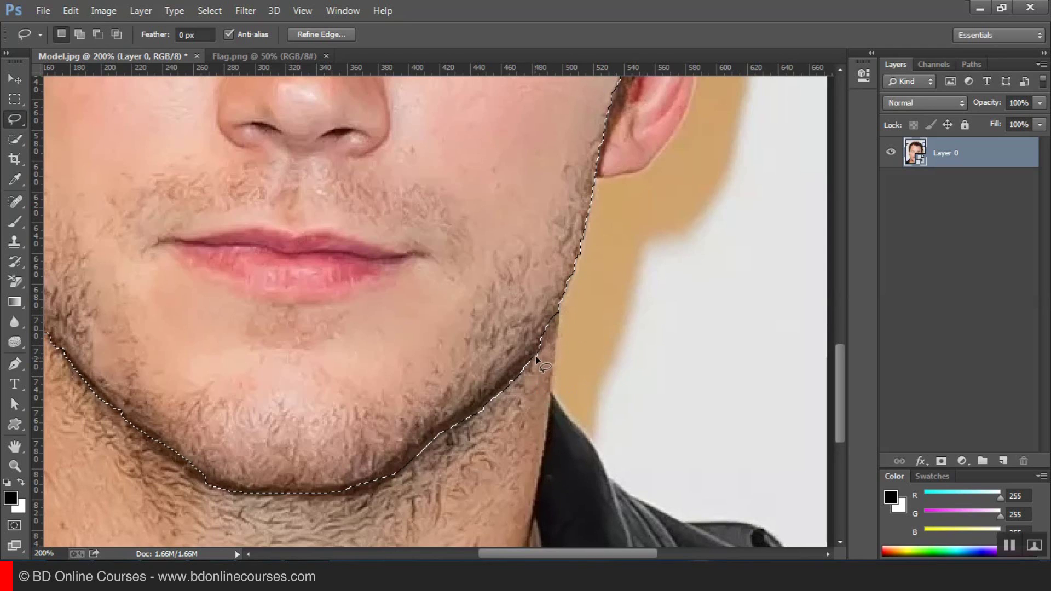
{"action": "left_click_drag", "start_coordinate": [533, 357], "coordinate": [541, 346]}
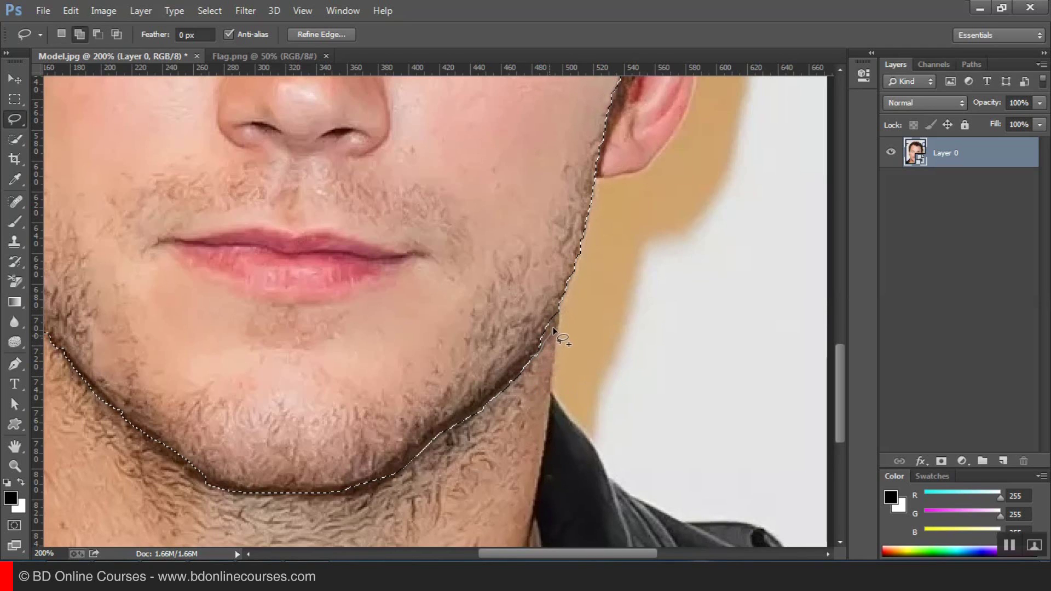
Step: Extend the face selection slightly into the hair along the temple on the image's right side
{"action": "left_click_drag", "start_coordinate": [621, 185], "coordinate": [597, 385]}
{"action": "left_click_drag", "start_coordinate": [572, 186], "coordinate": [586, 387]}
{"action": "left_click_drag", "start_coordinate": [592, 338], "coordinate": [588, 418]}
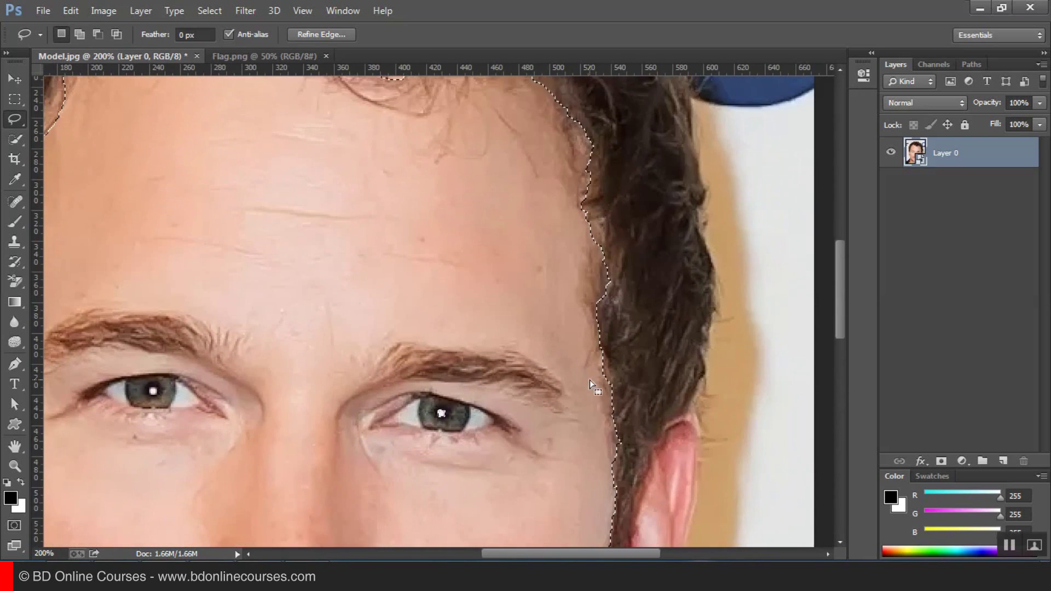
{"action": "key", "text": "alt"}
{"action": "mouse_move", "coordinate": [611, 473]}
{"action": "left_mouse_down"}
{"action": "mouse_move", "coordinate": [612, 168]}
{"action": "mouse_move", "coordinate": [599, 123]}
{"action": "mouse_move", "coordinate": [547, 100]}
{"action": "mouse_move", "coordinate": [484, 184]}
{"action": "mouse_move", "coordinate": [557, 461]}
{"action": "left_mouse_up"}
Step: Add the full forehead hairline to the selection with a Lasso loop running just inside the hair
{"action": "left_click_drag", "start_coordinate": [578, 192], "coordinate": [607, 384]}
{"action": "left_click_drag", "start_coordinate": [616, 312], "coordinate": [588, 260], "text": "shift"}
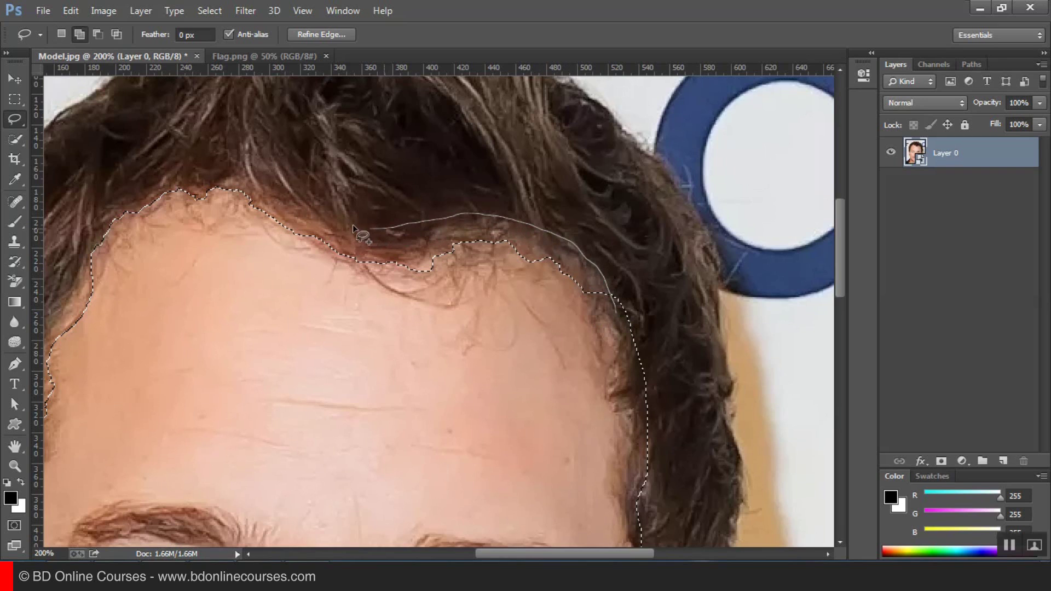
{"action": "mouse_move", "coordinate": [96, 225]}
{"action": "left_mouse_down"}
{"action": "mouse_move", "coordinate": [99, 293]}
{"action": "mouse_move", "coordinate": [406, 348]}
{"action": "left_mouse_up"}
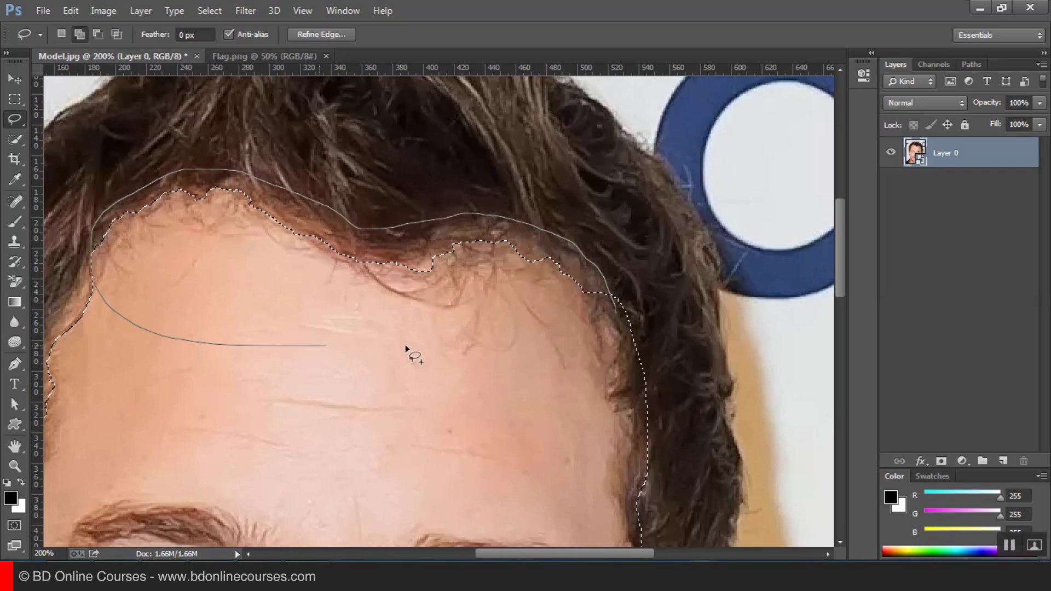
{"action": "left_click_drag", "start_coordinate": [518, 363], "coordinate": [526, 362]}
Step: Add the hairline at the left temple down to eyebrow level to the face selection, and fit the whole portrait on screen
{"action": "left_click_drag", "start_coordinate": [135, 365], "coordinate": [455, 337]}
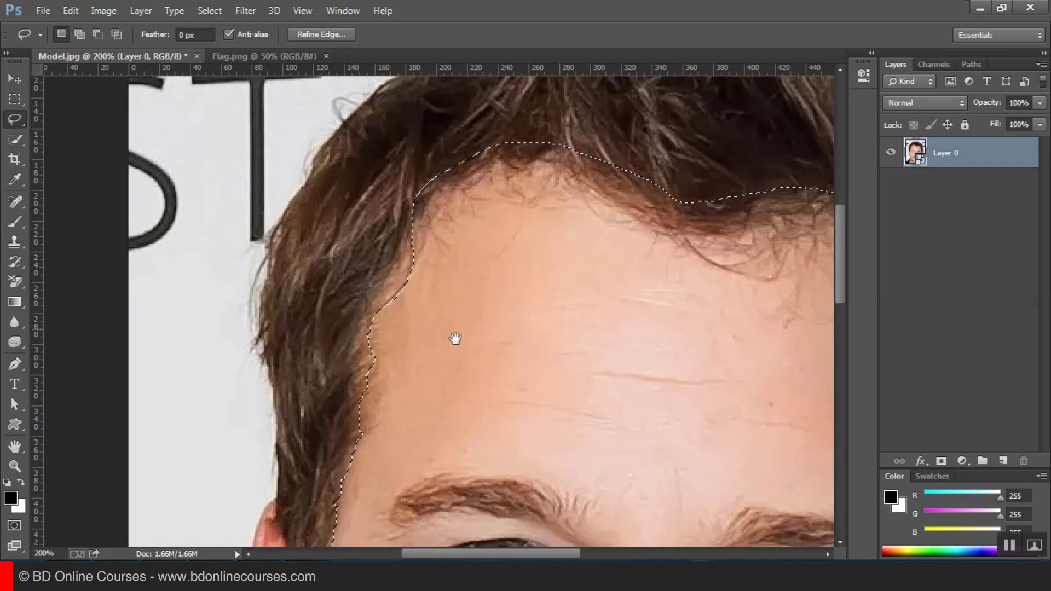
{"action": "left_click_drag", "start_coordinate": [433, 196], "coordinate": [396, 229]}
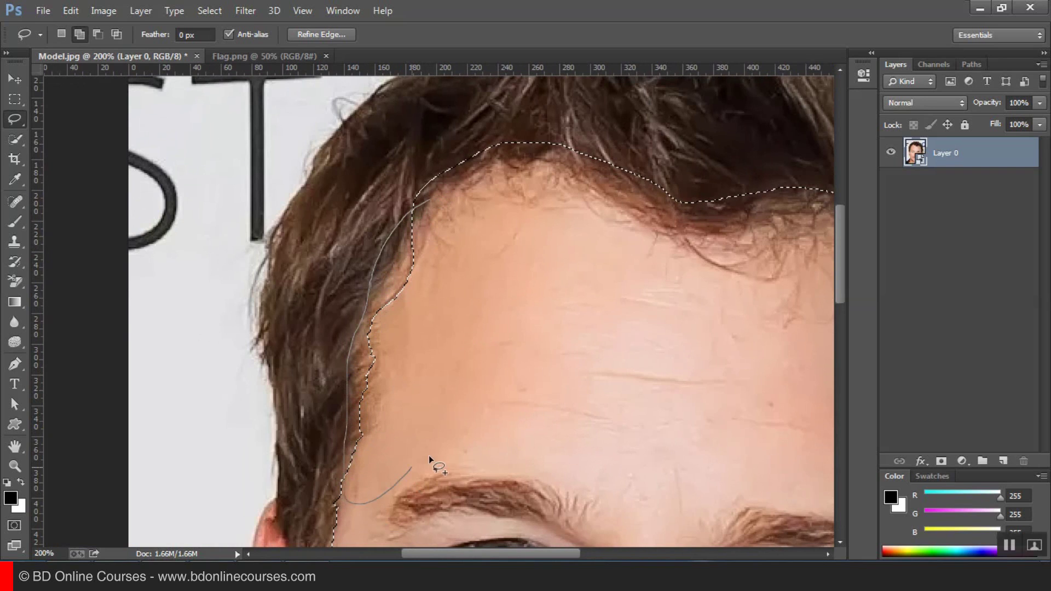
{"action": "left_click_drag", "start_coordinate": [428, 455], "coordinate": [438, 457]}
{"action": "scroll", "coordinate": [467, 253], "scroll_direction": "down", "scroll_amount": 5}
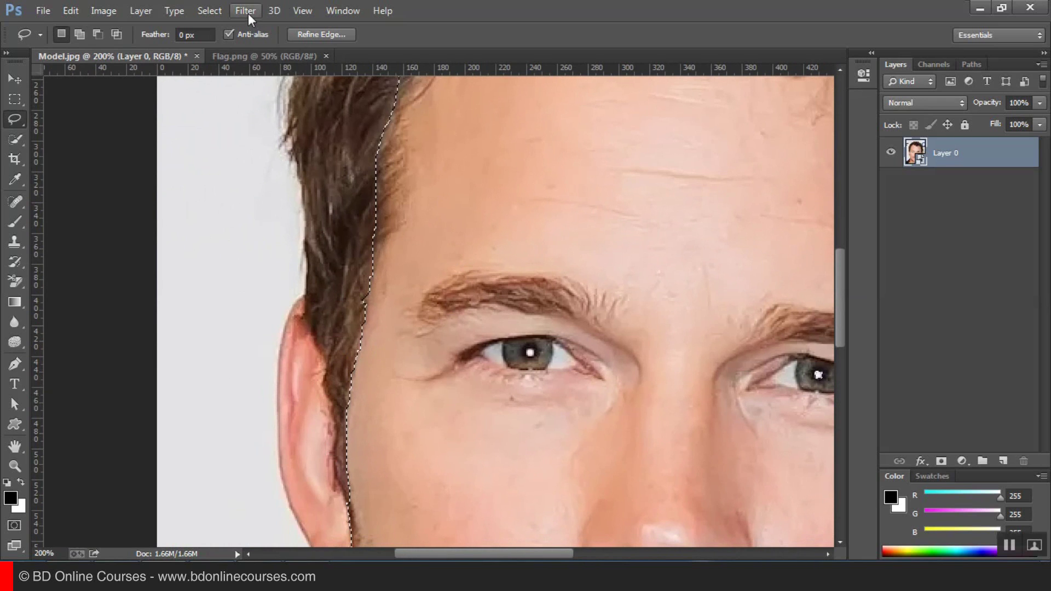
{"action": "left_click", "coordinate": [304, 11]}
{"action": "left_click", "coordinate": [324, 146]}
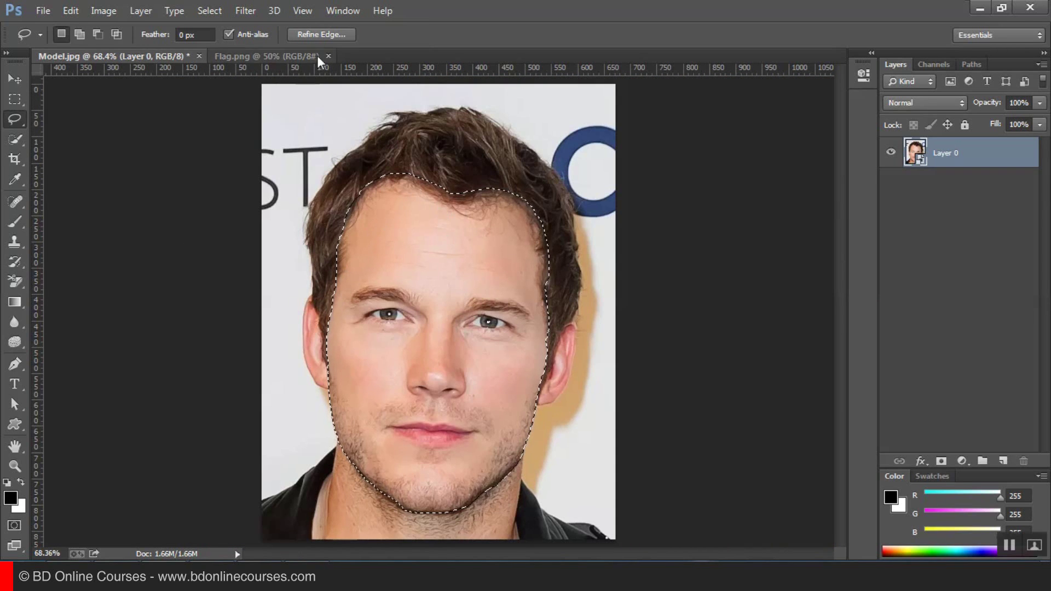
Step: Open Refine Edge for the face selection, preview it On White, and set Smooth to 8
{"action": "left_click", "coordinate": [317, 35]}
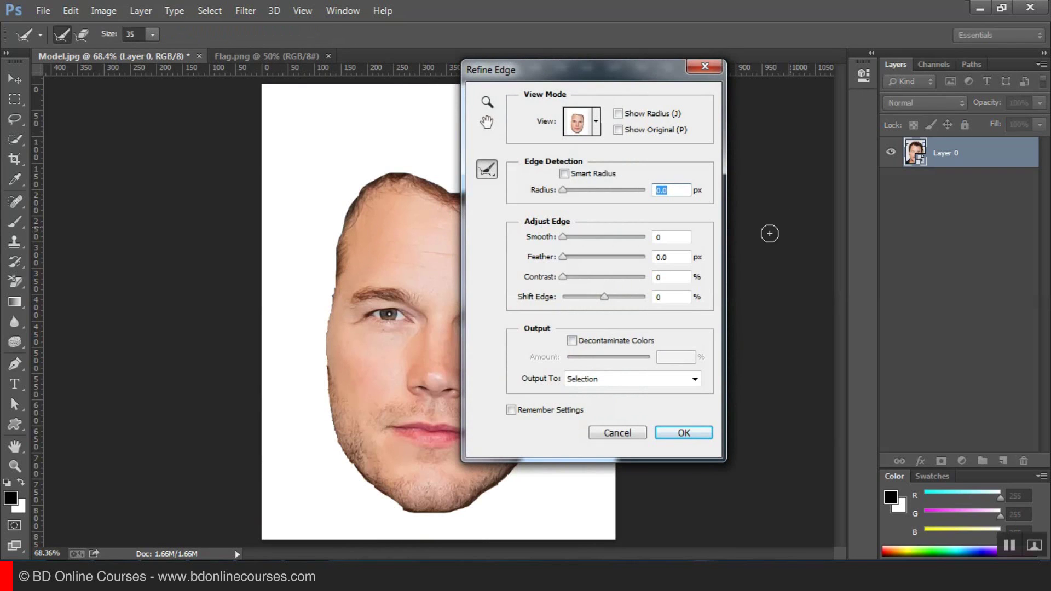
{"action": "left_click_drag", "start_coordinate": [594, 80], "coordinate": [759, 76]}
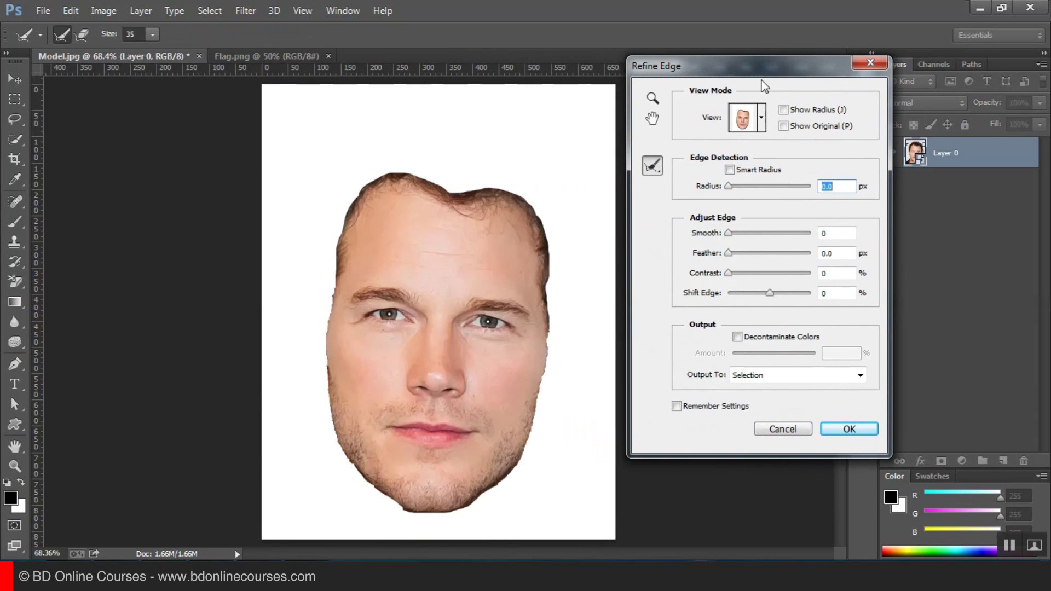
{"action": "left_click", "coordinate": [763, 122]}
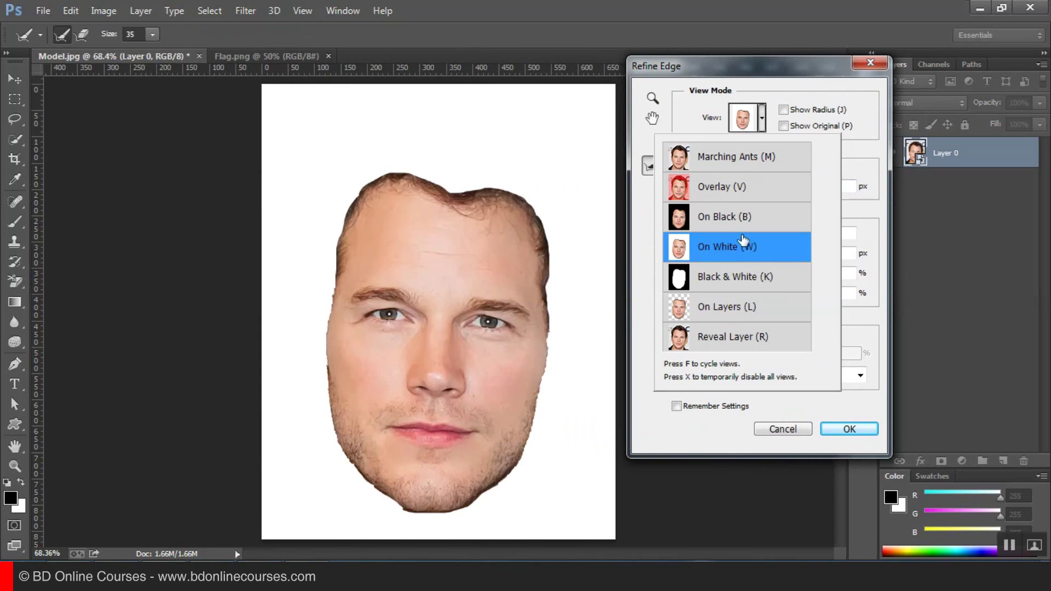
{"action": "left_click", "coordinate": [763, 244]}
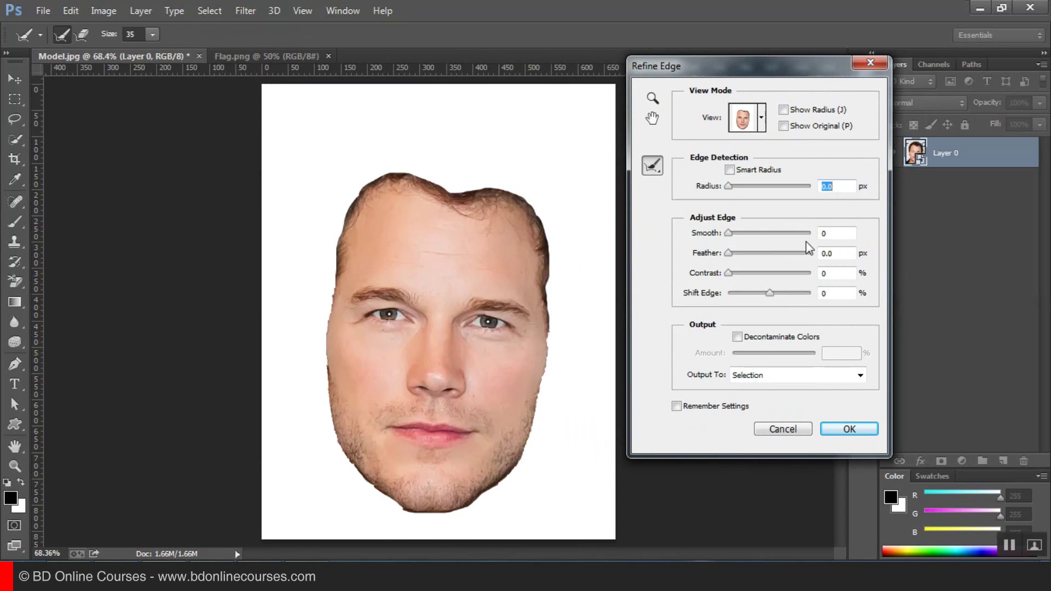
{"action": "left_click_drag", "start_coordinate": [729, 233], "coordinate": [734, 234]}
Step: Paint along the hairline from temple to temple with the Refine Radius brush at size 35 to remove the hair
{"action": "mouse_move", "coordinate": [550, 320]}
{"action": "left_mouse_down"}
{"action": "mouse_move", "coordinate": [546, 239]}
{"action": "mouse_move", "coordinate": [521, 202]}
{"action": "mouse_move", "coordinate": [376, 184]}
{"action": "left_mouse_up"}
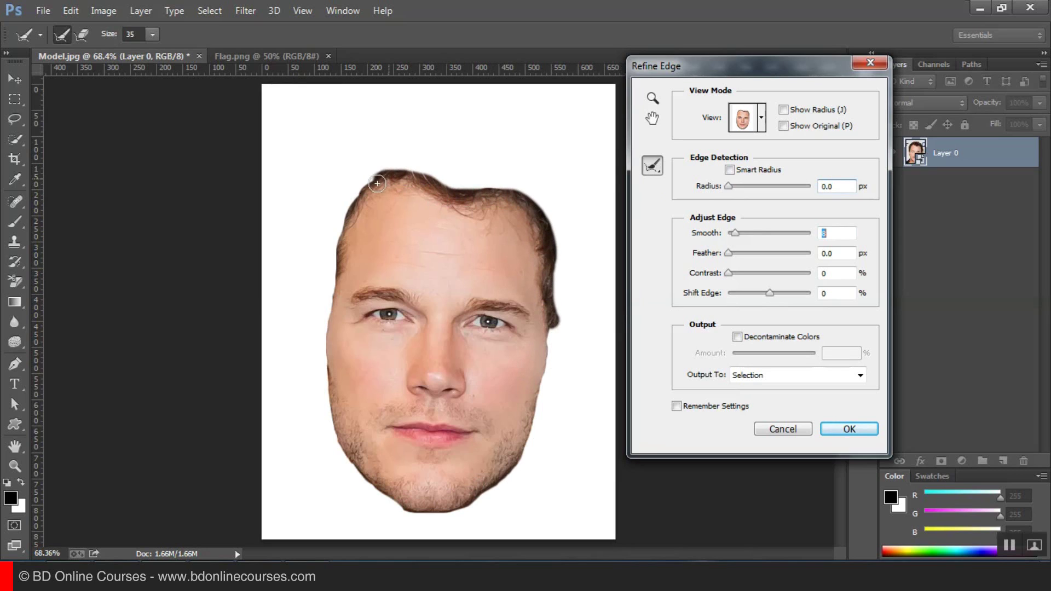
{"action": "mouse_move", "coordinate": [350, 218]}
{"action": "left_mouse_down"}
{"action": "mouse_move", "coordinate": [330, 273]}
{"action": "mouse_move", "coordinate": [335, 265]}
{"action": "left_mouse_up"}
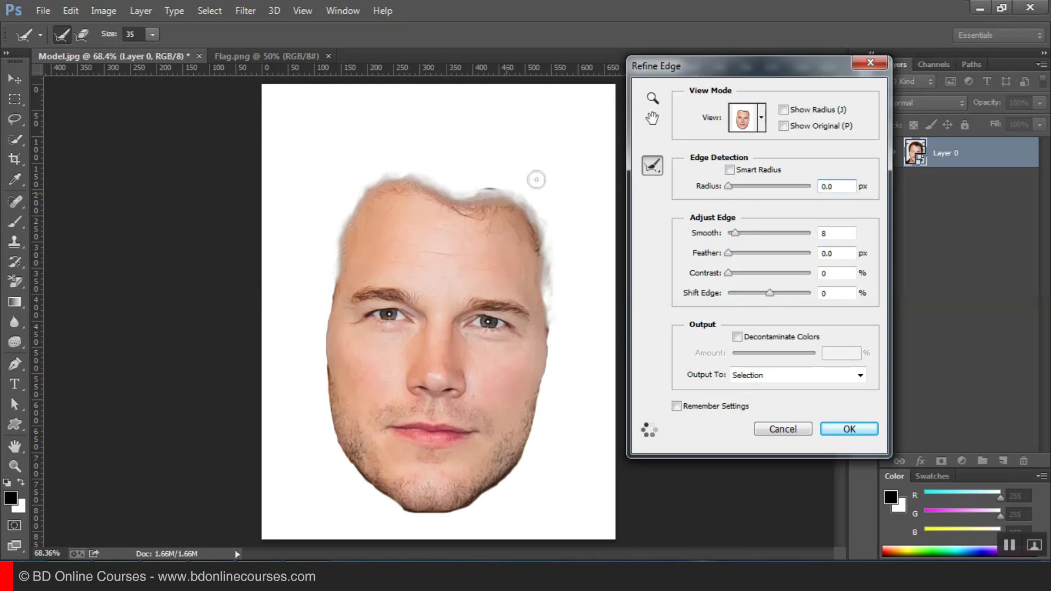
{"action": "left_click_drag", "start_coordinate": [477, 188], "coordinate": [495, 187]}
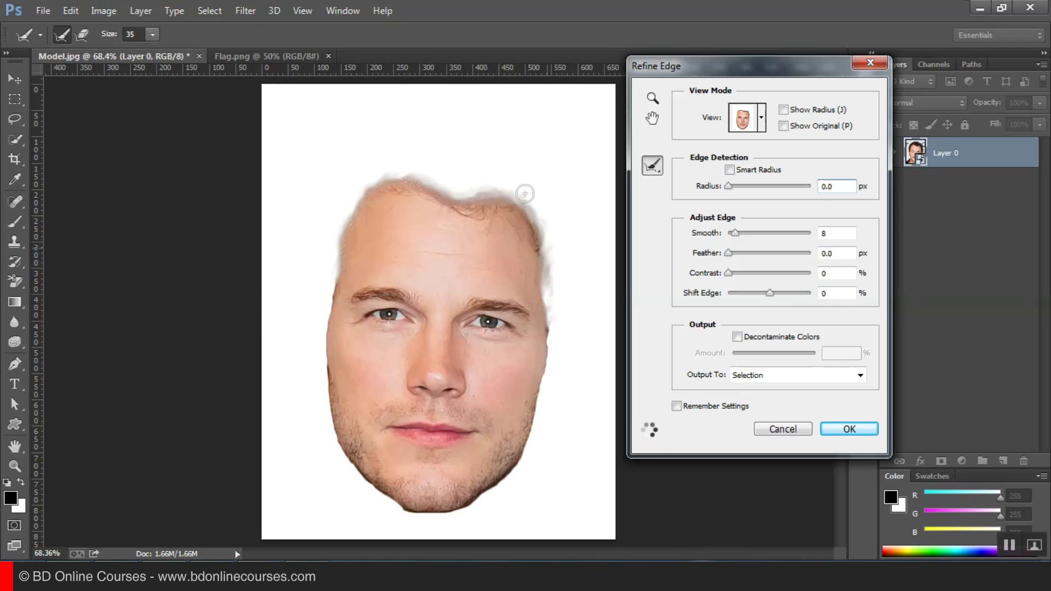
{"action": "left_click_drag", "start_coordinate": [524, 193], "coordinate": [551, 248]}
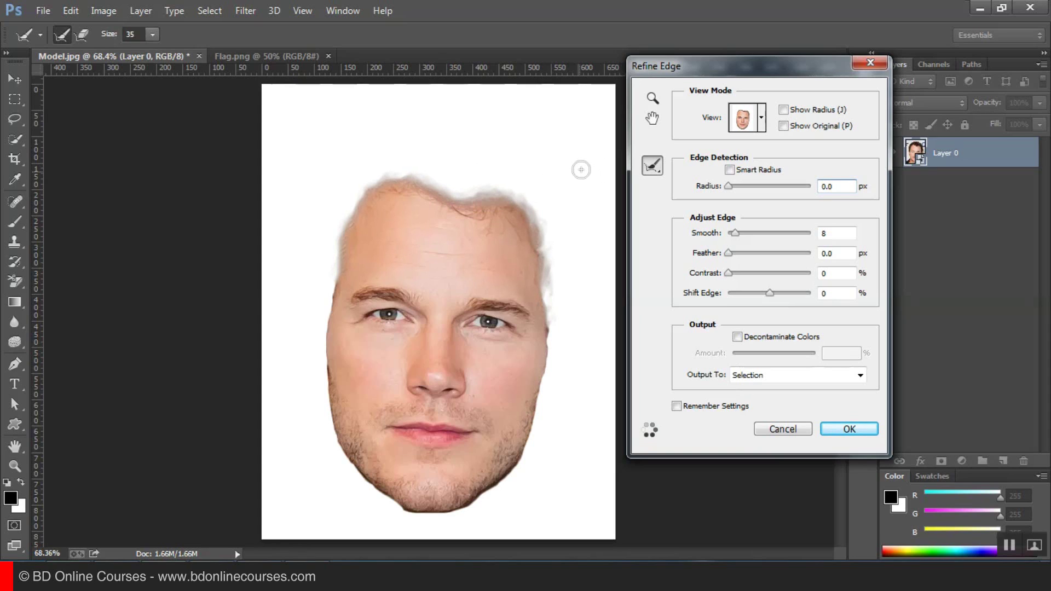
Step: Output the refined face selection as a layer mask and apply Refine Edge
{"action": "left_click", "coordinate": [799, 375]}
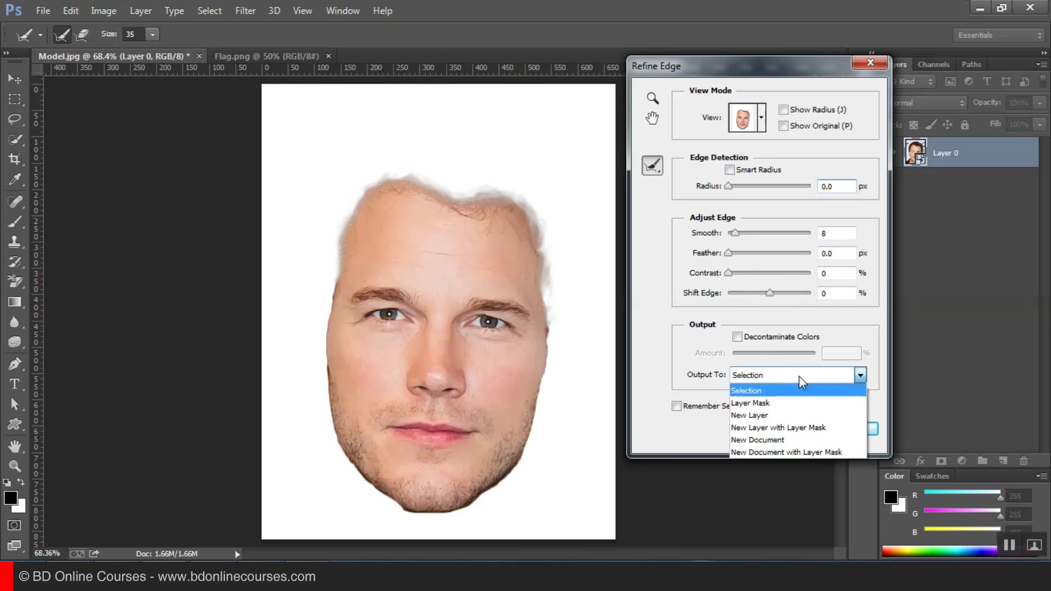
{"action": "left_click", "coordinate": [751, 403]}
{"action": "left_click", "coordinate": [853, 429]}
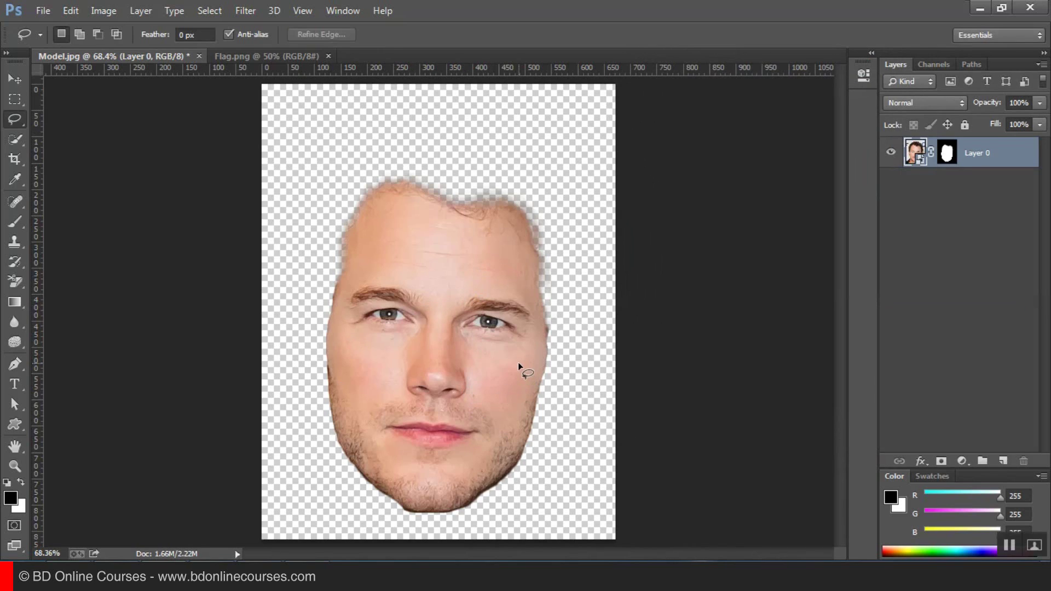
Step: Add a Black & White adjustment layer with the default preset above the masked face layer
{"action": "left_click", "coordinate": [962, 463]}
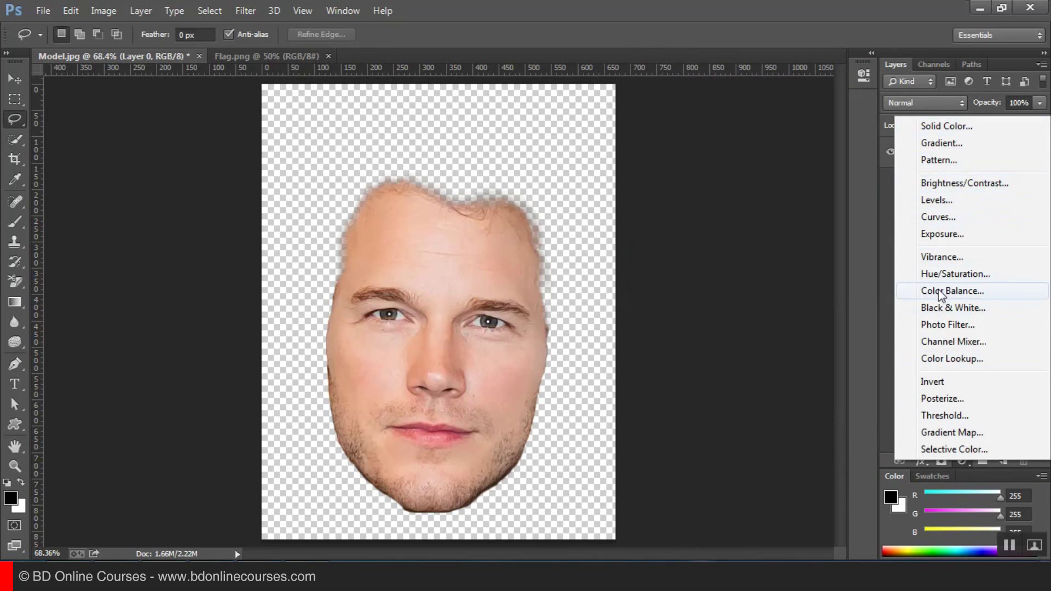
{"action": "left_click", "coordinate": [938, 308]}
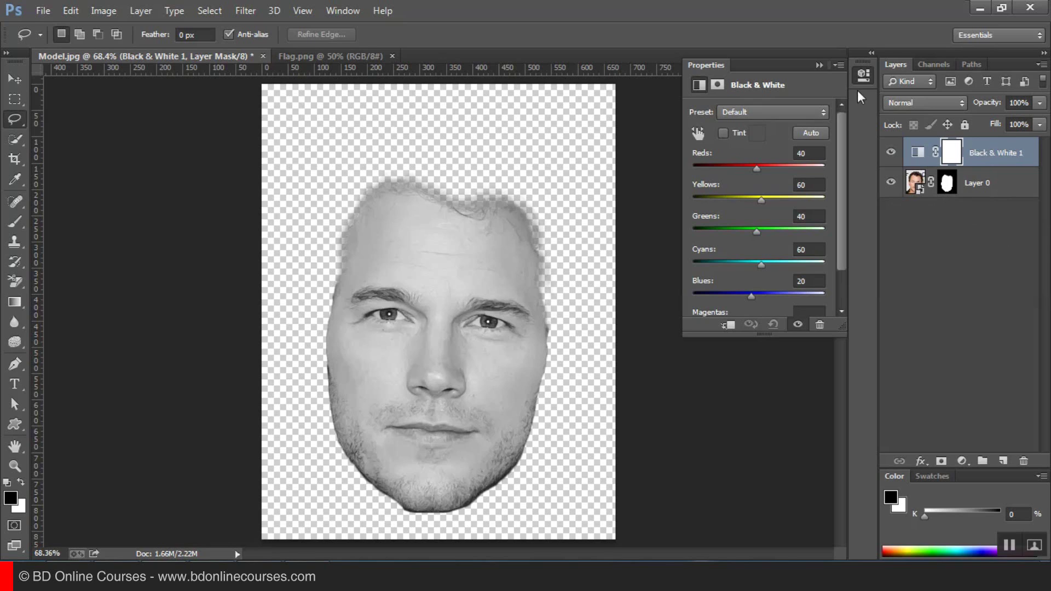
Step: Move the face mask from the portrait layer onto the Black & White adjustment layer, replacing its existing mask
{"action": "left_click", "coordinate": [819, 65]}
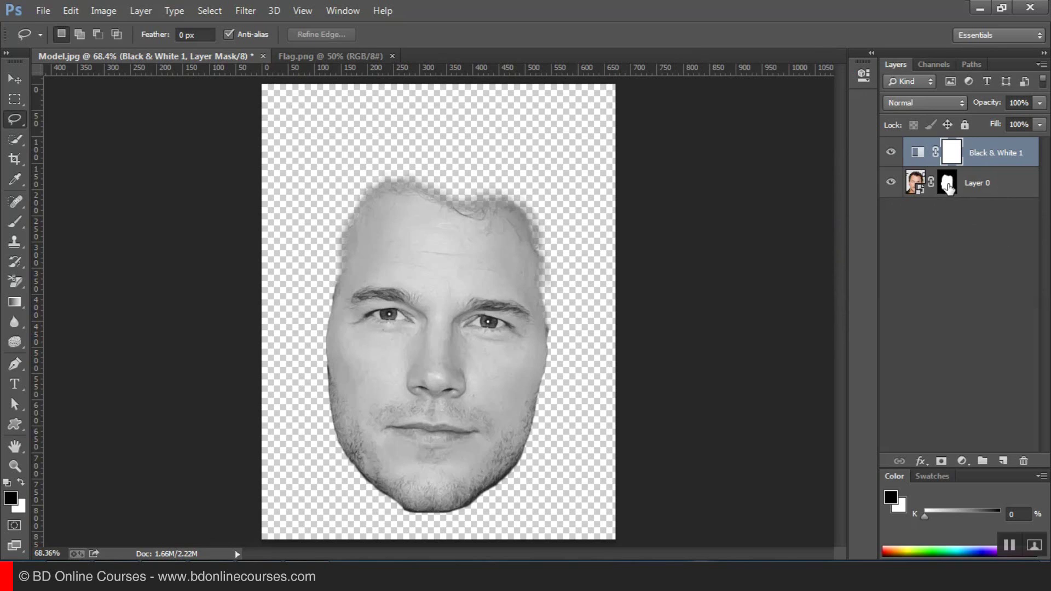
{"action": "left_click_drag", "start_coordinate": [949, 186], "coordinate": [952, 154]}
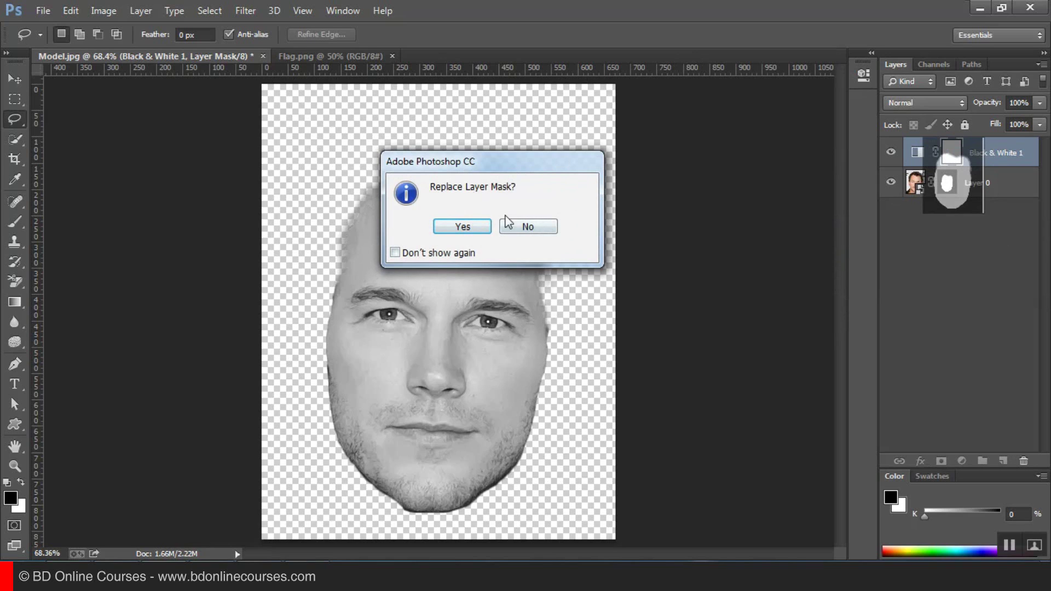
{"action": "left_click", "coordinate": [464, 228]}
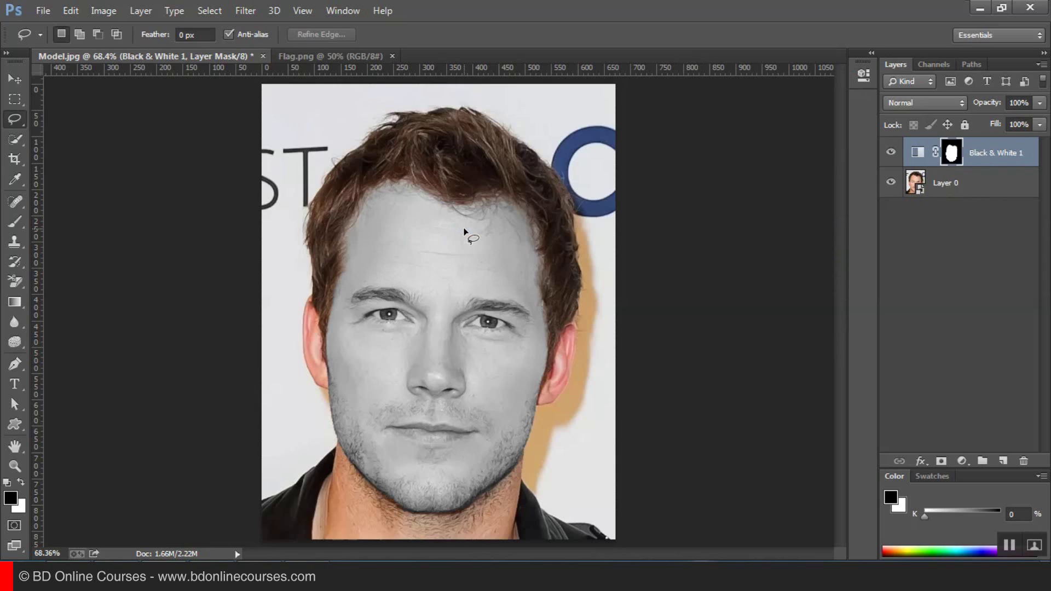
{"action": "left_click", "coordinate": [963, 192]}
Step: Paint black with a hard 17 px brush on the Black & White mask over the iris of the eye on the image's right
{"action": "left_click", "coordinate": [302, 10]}
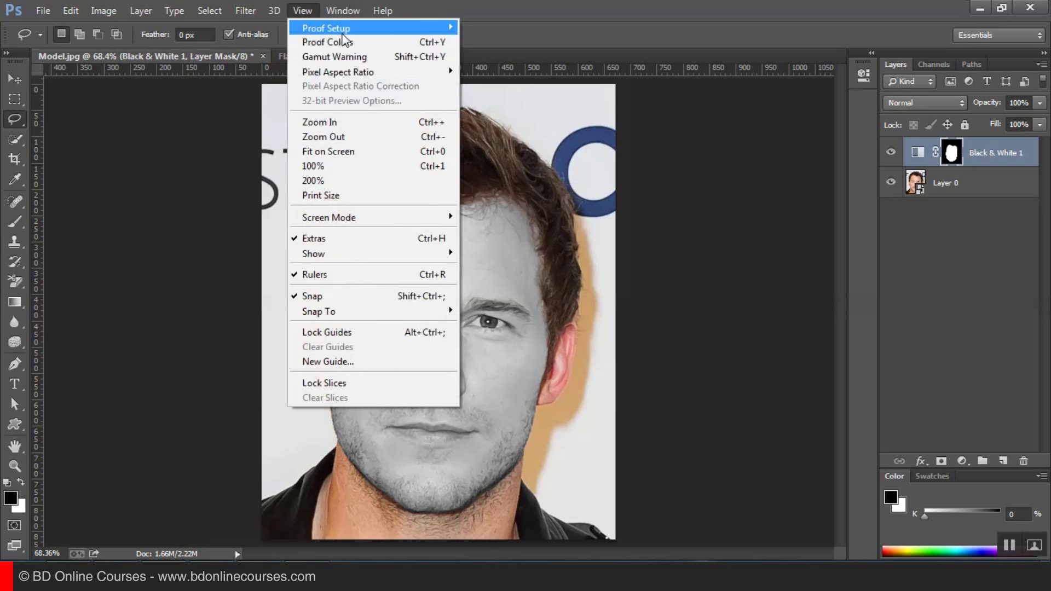
{"action": "left_click", "coordinate": [374, 123]}
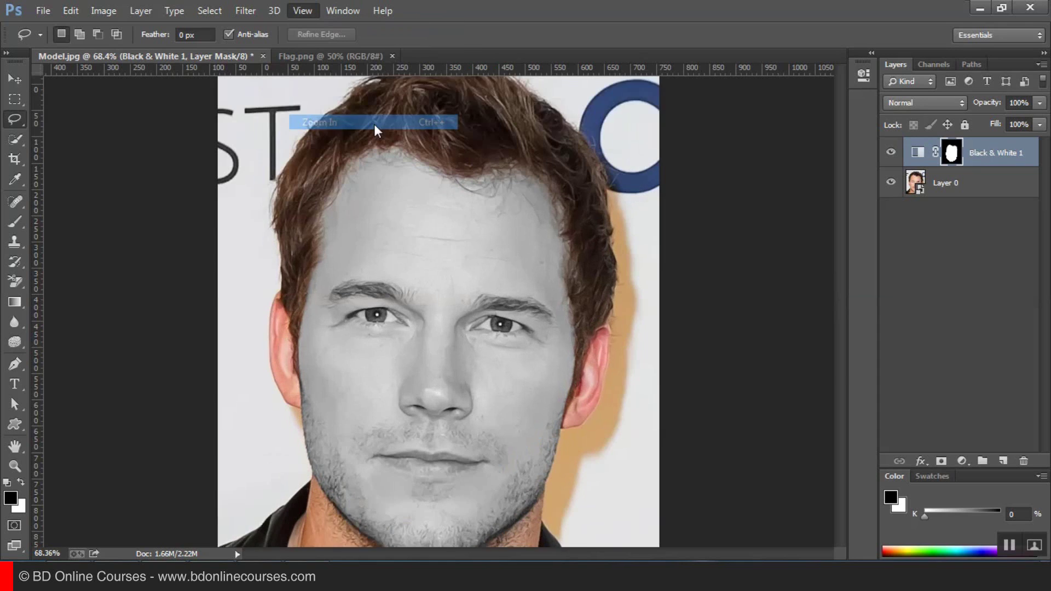
{"action": "left_click", "coordinate": [313, 11]}
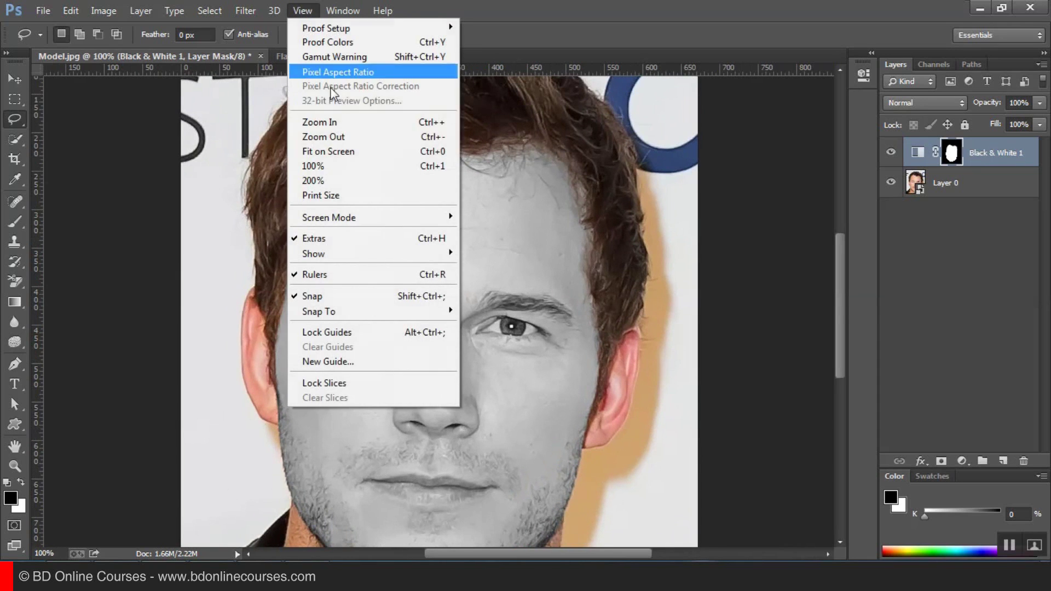
{"action": "left_click", "coordinate": [341, 121]}
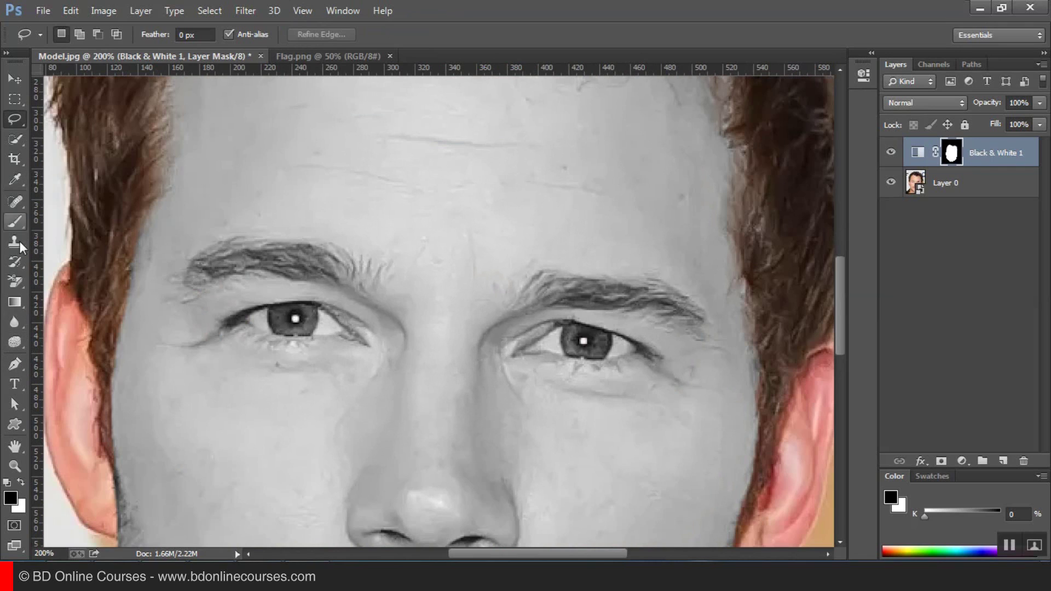
{"action": "left_click", "coordinate": [15, 222]}
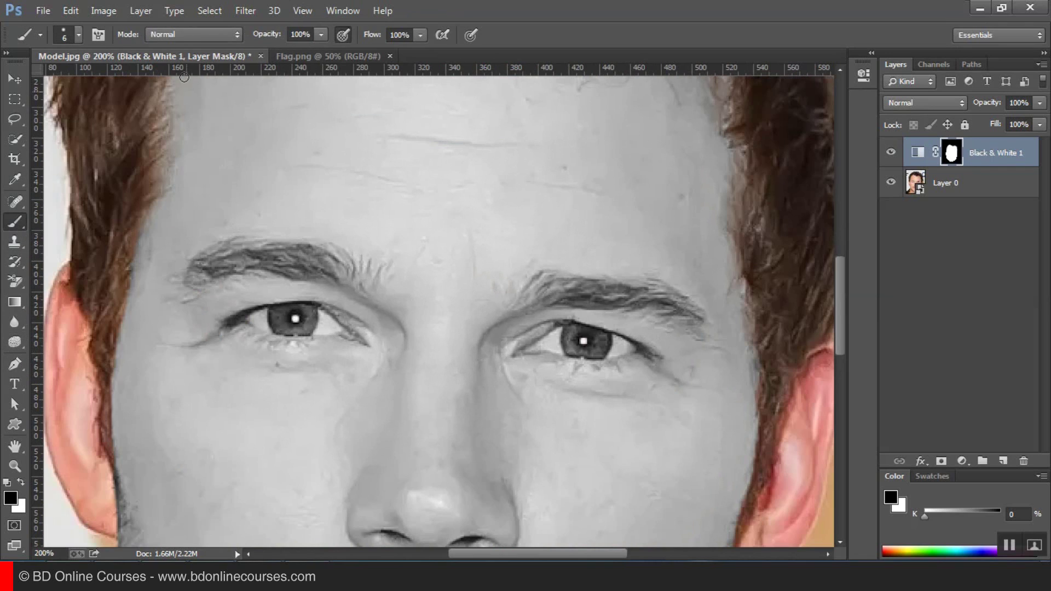
{"action": "left_click", "coordinate": [79, 34]}
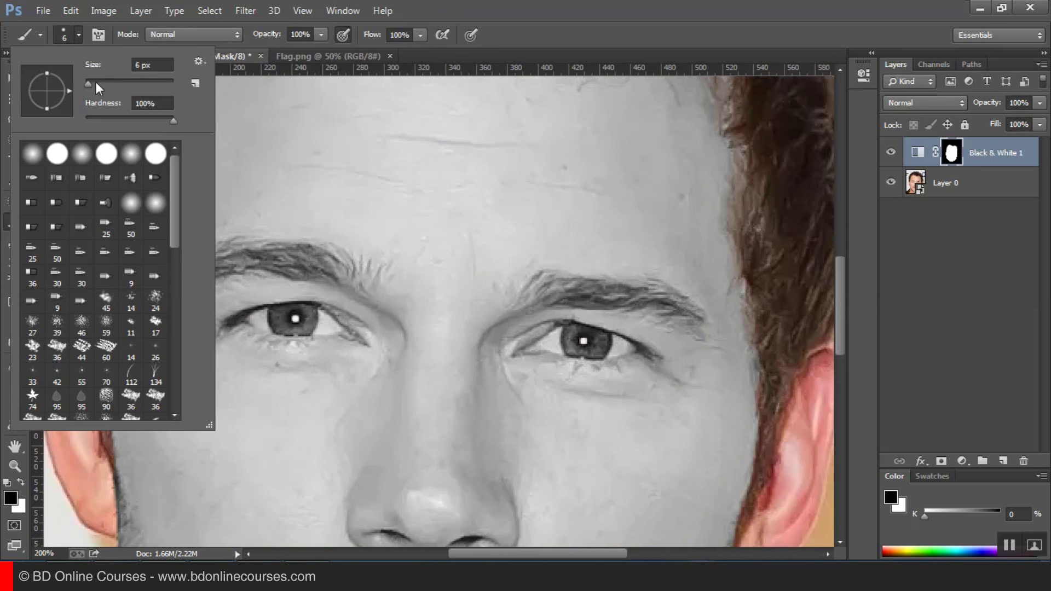
{"action": "left_click_drag", "start_coordinate": [87, 82], "coordinate": [96, 88]}
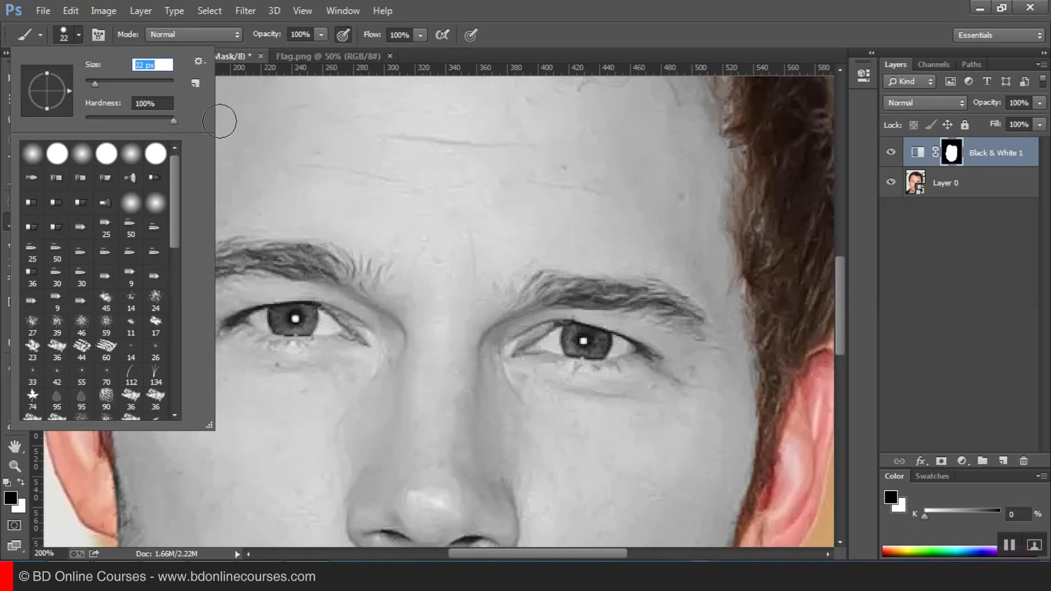
{"action": "key", "text": "Return"}
{"action": "right_click", "coordinate": [580, 208]}
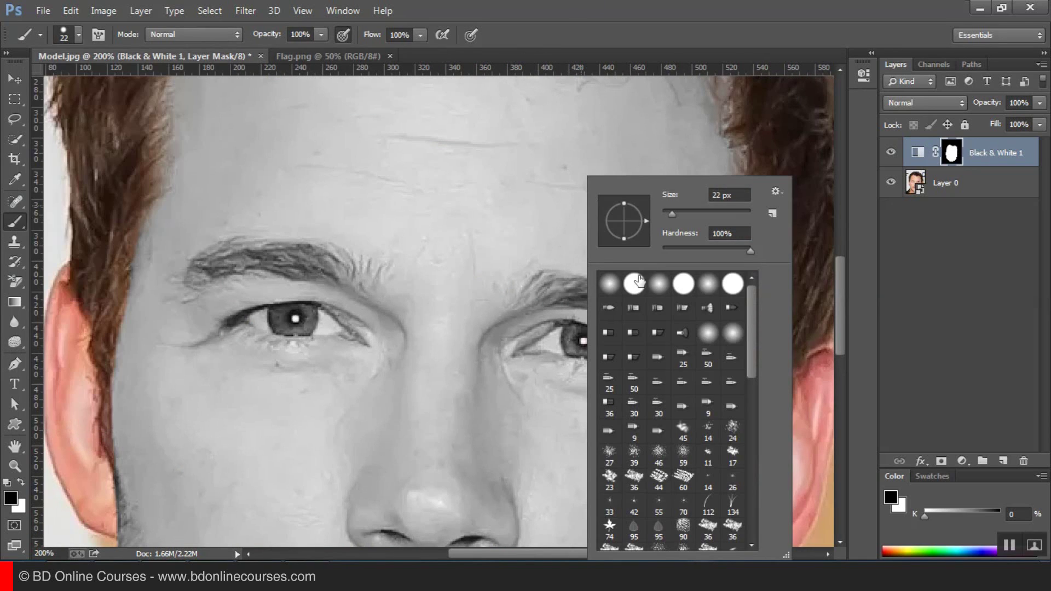
{"action": "left_click_drag", "start_coordinate": [671, 215], "coordinate": [668, 215]}
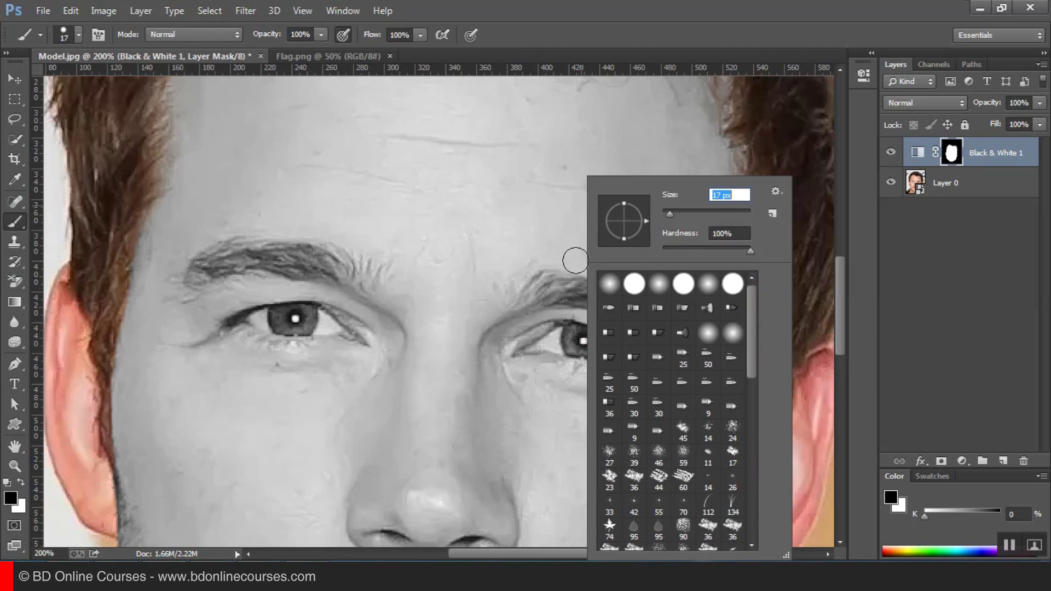
{"action": "key", "text": "Return"}
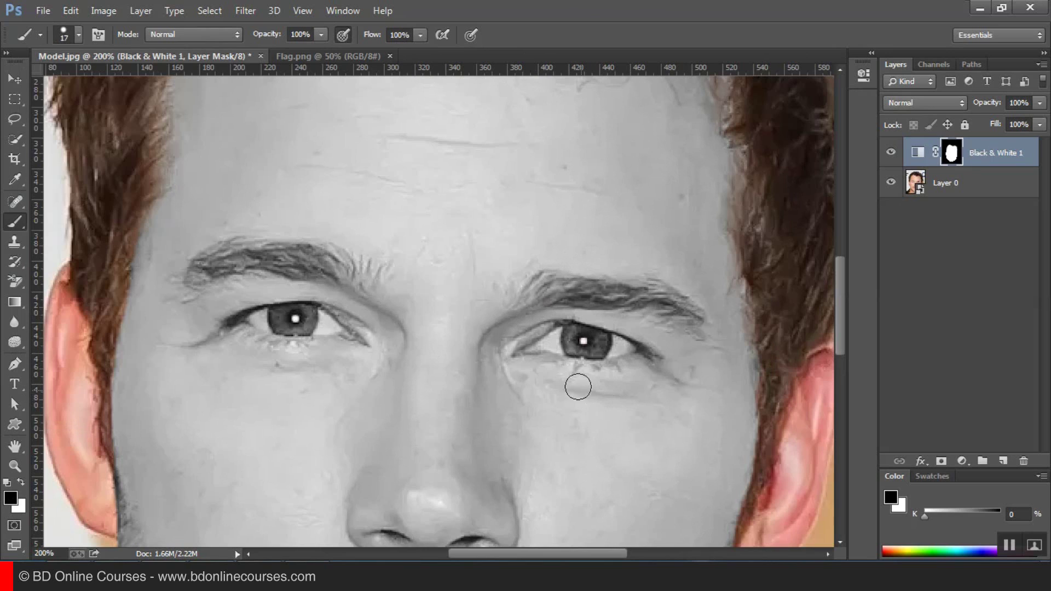
{"action": "left_click_drag", "start_coordinate": [592, 346], "coordinate": [565, 346]}
Step: Set the brush size to 6 px and paint the rest of that eye, including its whites, black on the Black & White mask
{"action": "right_click", "coordinate": [668, 228]}
{"action": "left_click", "coordinate": [809, 197]}
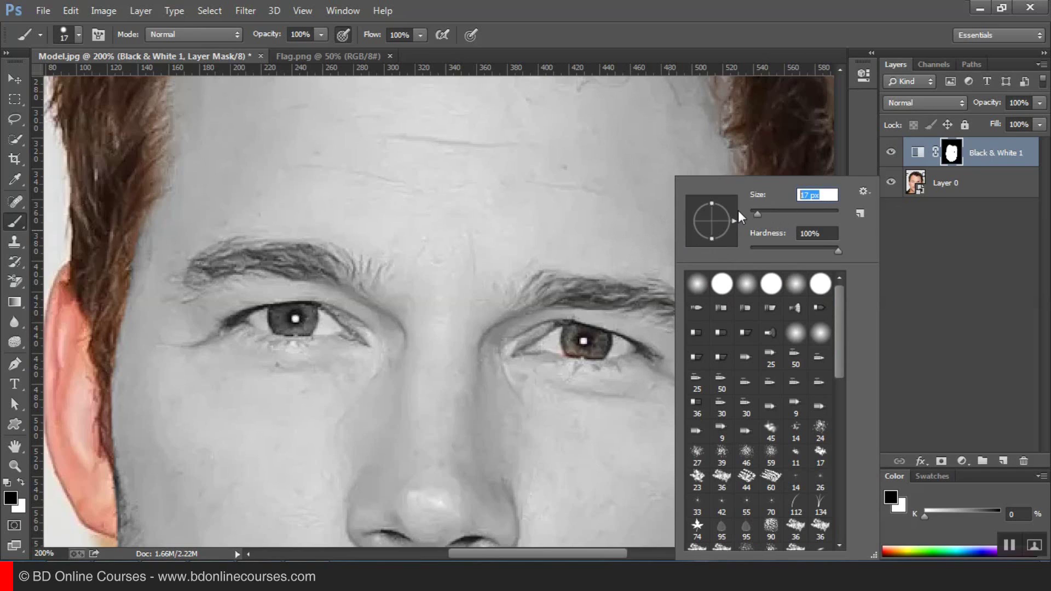
{"action": "type", "text": "6"}
{"action": "key", "text": "Return"}
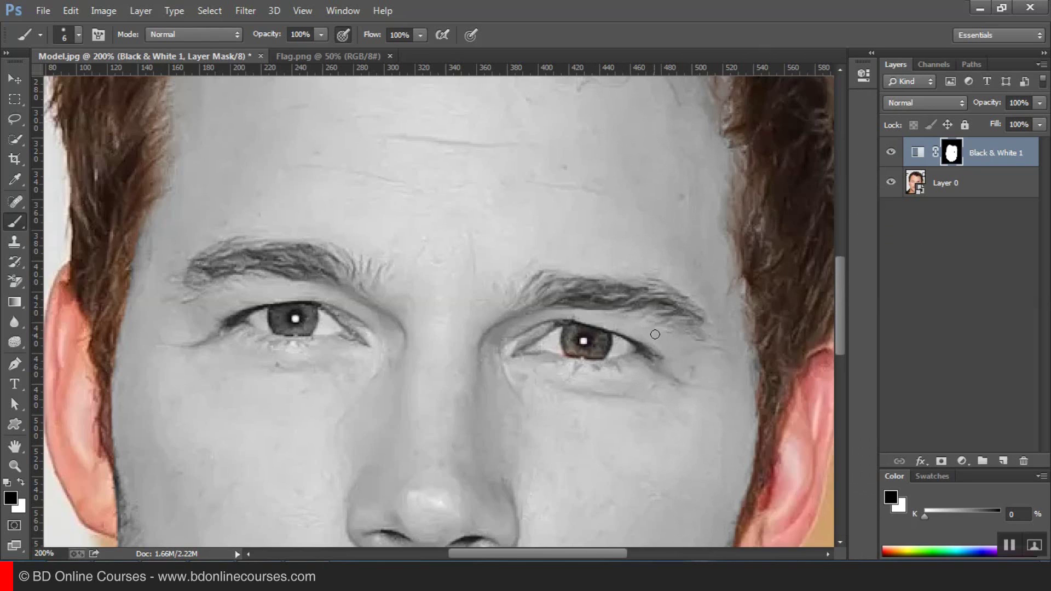
{"action": "left_click", "coordinate": [568, 393], "text": "ctrl"}
{"action": "left_click", "coordinate": [547, 328], "text": "ctrl"}
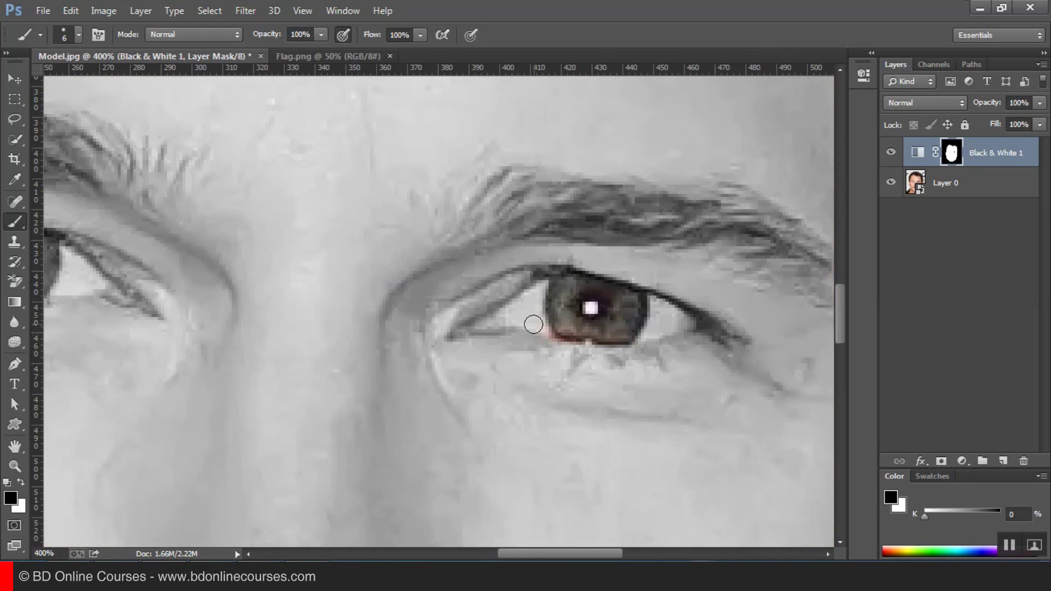
{"action": "mouse_move", "coordinate": [537, 320]}
{"action": "left_mouse_down"}
{"action": "mouse_move", "coordinate": [583, 322]}
{"action": "mouse_move", "coordinate": [491, 320]}
{"action": "mouse_move", "coordinate": [554, 289]}
{"action": "mouse_move", "coordinate": [610, 287]}
{"action": "mouse_move", "coordinate": [567, 298]}
{"action": "mouse_move", "coordinate": [634, 319]}
{"action": "mouse_move", "coordinate": [513, 312]}
{"action": "mouse_move", "coordinate": [619, 317]}
{"action": "mouse_move", "coordinate": [607, 300]}
{"action": "mouse_move", "coordinate": [637, 319]}
{"action": "mouse_move", "coordinate": [624, 305]}
{"action": "mouse_move", "coordinate": [619, 324]}
{"action": "mouse_move", "coordinate": [666, 325]}
{"action": "mouse_move", "coordinate": [626, 326]}
{"action": "mouse_move", "coordinate": [690, 323]}
{"action": "mouse_move", "coordinate": [618, 313]}
{"action": "mouse_move", "coordinate": [656, 314]}
{"action": "left_mouse_up"}
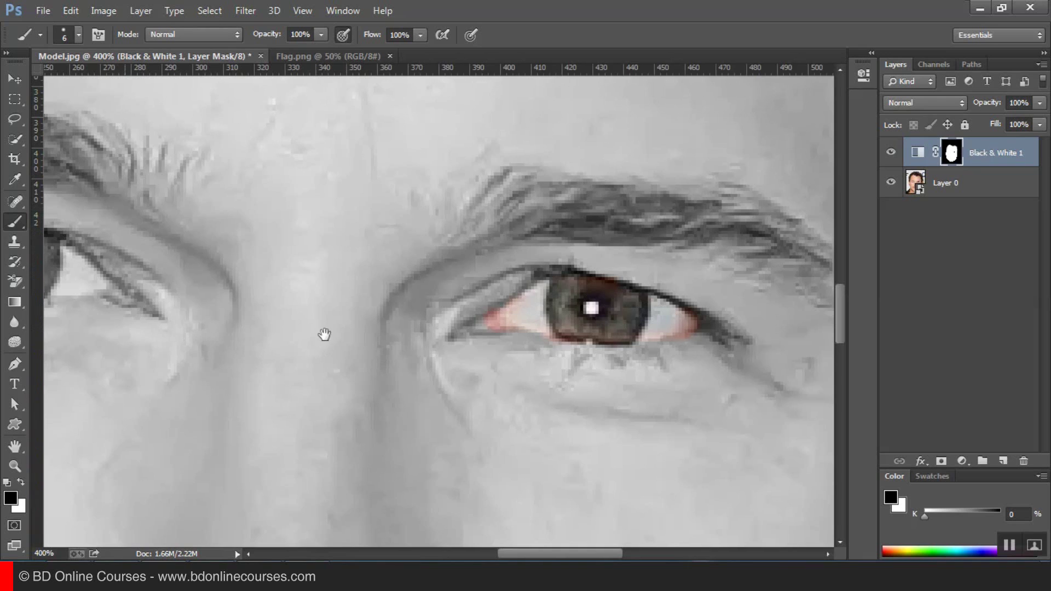
Step: Paint the iris and whites of the other eye black on the mask, and compare with each layer hidden in turn
{"action": "left_click_drag", "start_coordinate": [325, 335], "coordinate": [567, 335]}
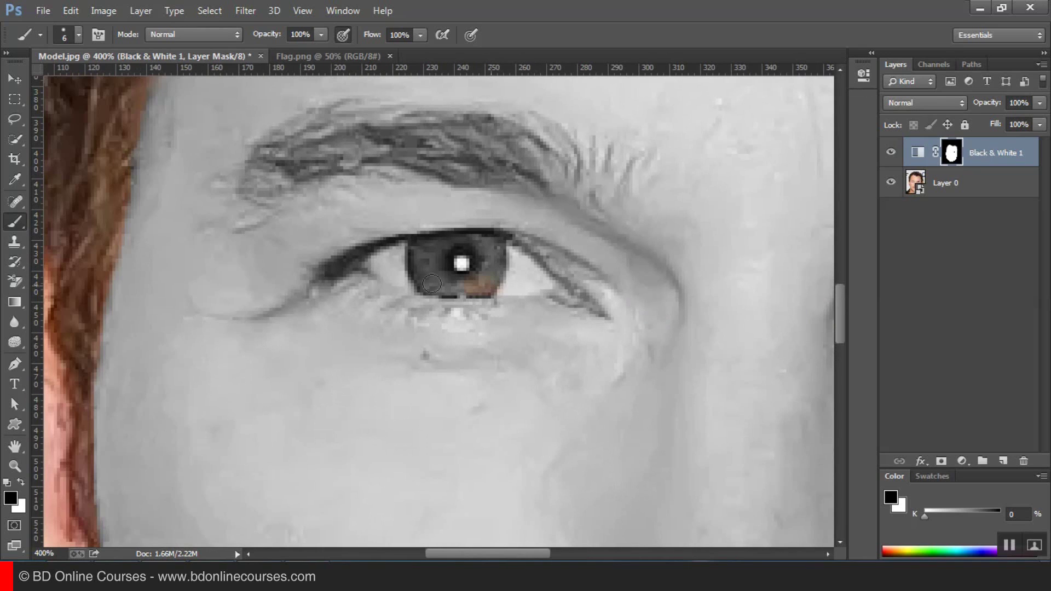
{"action": "mouse_move", "coordinate": [498, 282]}
{"action": "left_mouse_down"}
{"action": "mouse_move", "coordinate": [537, 281]}
{"action": "mouse_move", "coordinate": [457, 270]}
{"action": "mouse_move", "coordinate": [521, 270]}
{"action": "mouse_move", "coordinate": [474, 254]}
{"action": "mouse_move", "coordinate": [440, 259]}
{"action": "mouse_move", "coordinate": [507, 273]}
{"action": "mouse_move", "coordinate": [473, 266]}
{"action": "left_mouse_up"}
{"action": "mouse_move", "coordinate": [396, 275]}
{"action": "left_mouse_down"}
{"action": "mouse_move", "coordinate": [417, 285]}
{"action": "mouse_move", "coordinate": [387, 266]}
{"action": "mouse_move", "coordinate": [423, 263]}
{"action": "left_mouse_up"}
{"action": "left_click", "coordinate": [890, 185]}
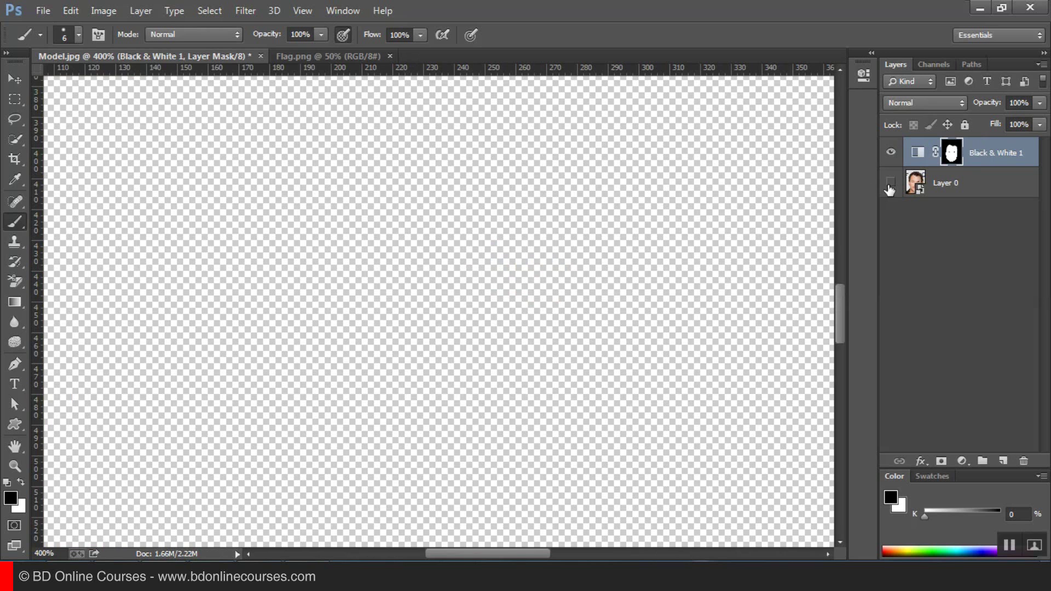
{"action": "left_click", "coordinate": [890, 183]}
{"action": "left_click", "coordinate": [890, 153]}
{"action": "left_click", "coordinate": [890, 153]}
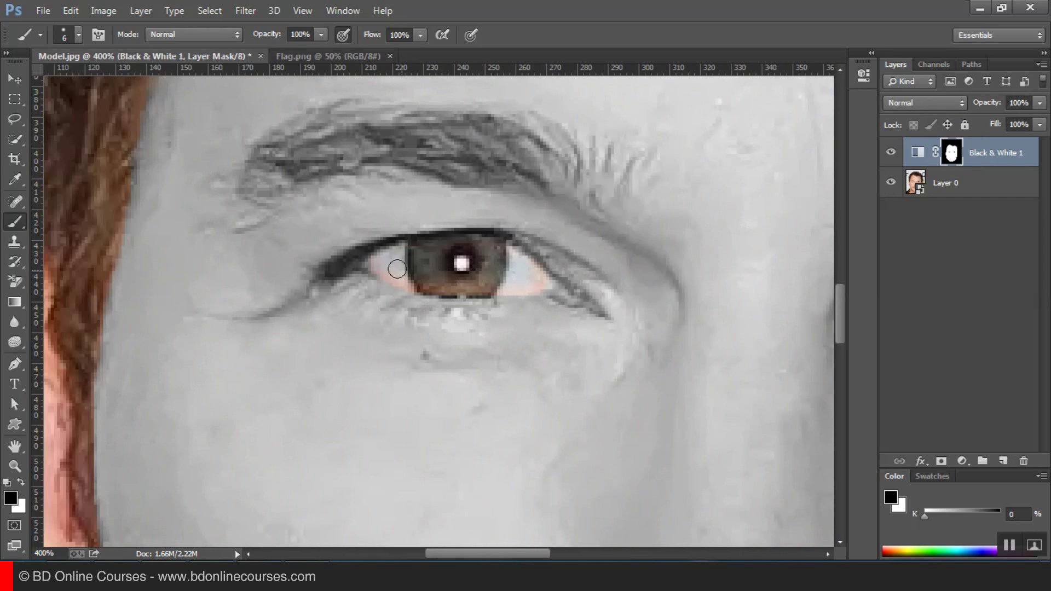
{"action": "left_click", "coordinate": [310, 21]}
{"action": "left_click", "coordinate": [362, 154]}
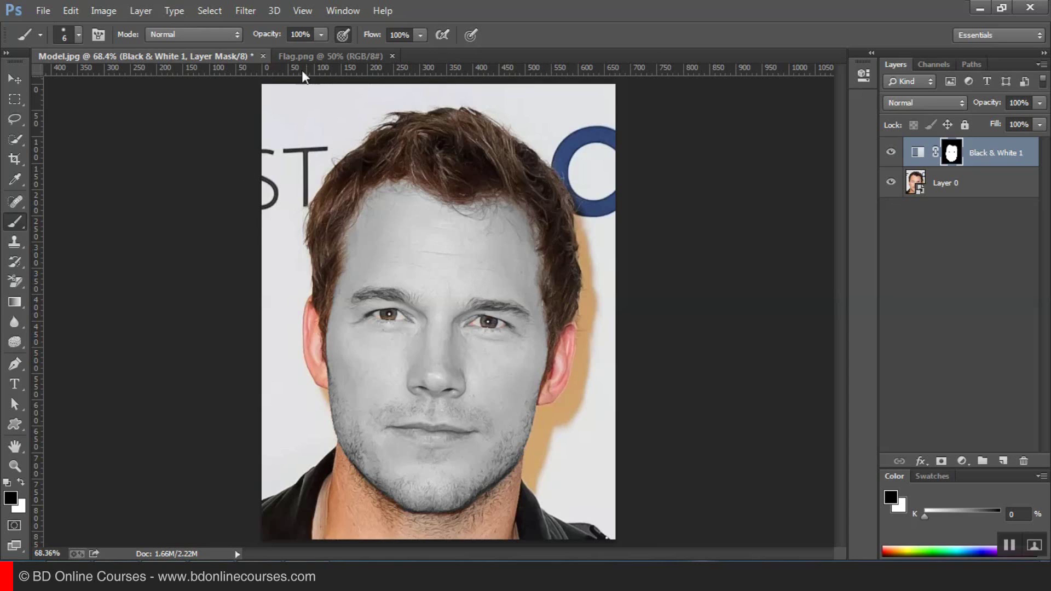
Step: Switch to the Flag.png document and convert its background layer to a smart object
{"action": "left_click", "coordinate": [323, 56]}
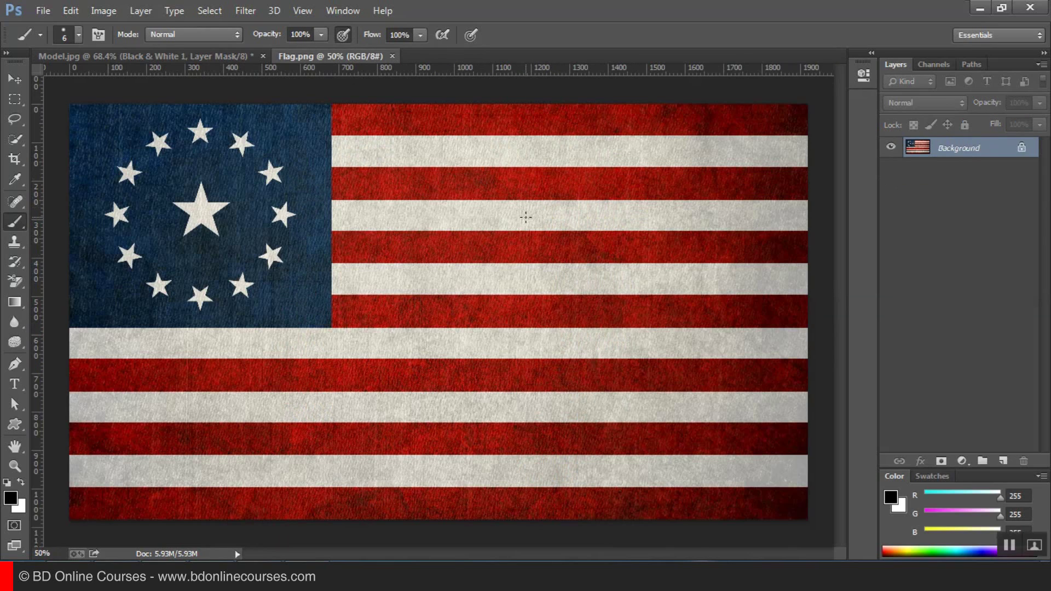
{"action": "left_click", "coordinate": [14, 99]}
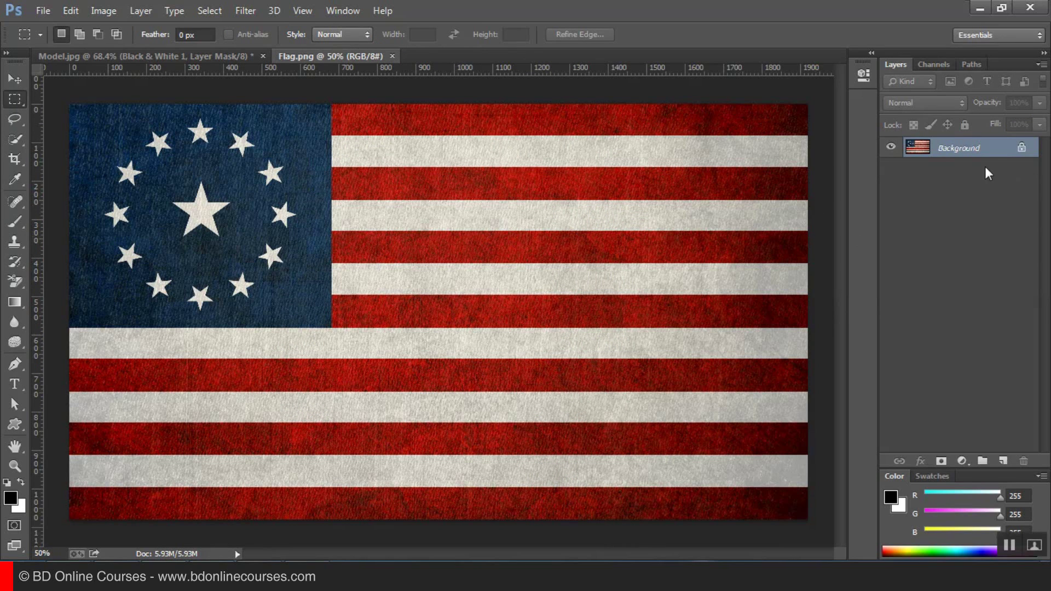
{"action": "left_click", "coordinate": [1041, 64]}
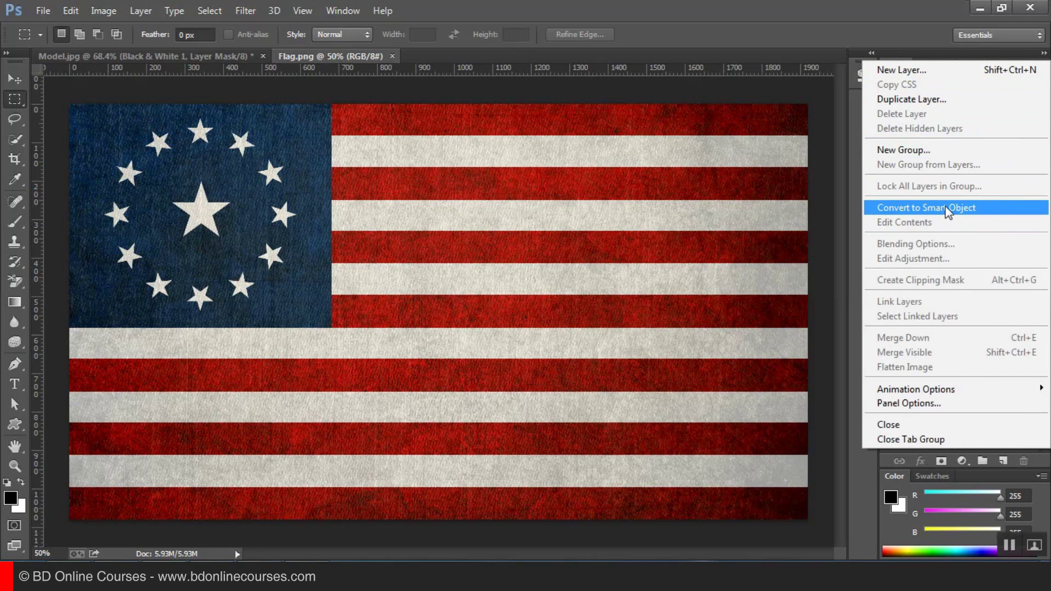
{"action": "left_click", "coordinate": [945, 209]}
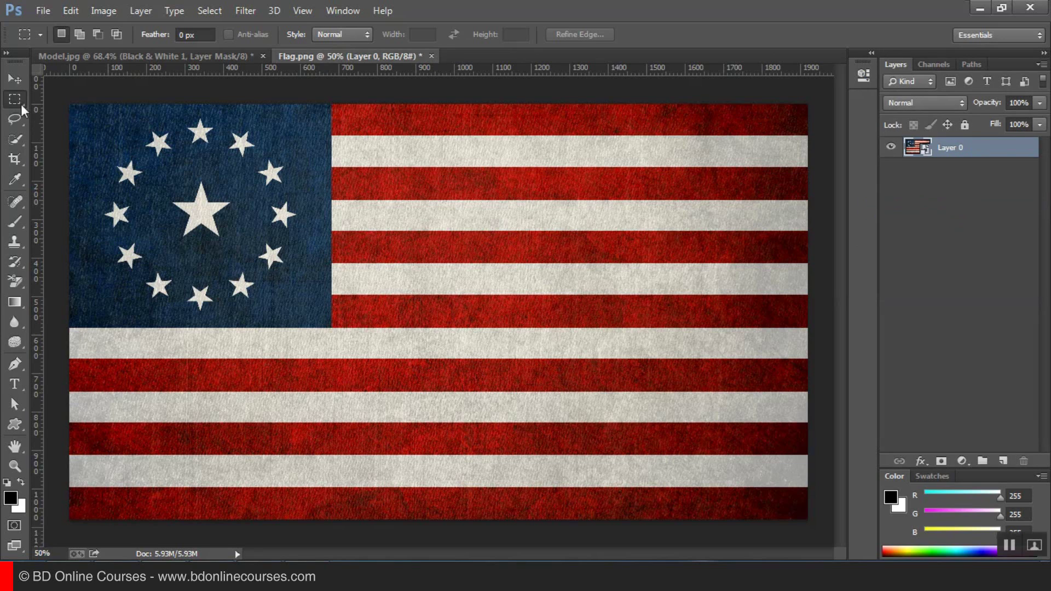
Step: Copy the flag smart object into Model.jpg with the Move tool, placing it above the Black & White layer
{"action": "left_click", "coordinate": [15, 79]}
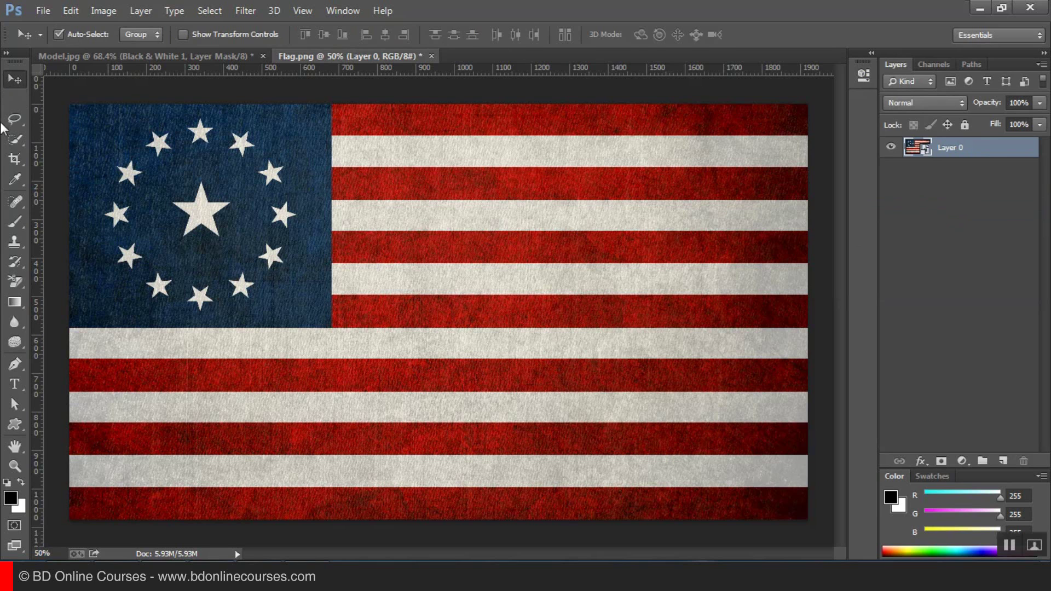
{"action": "left_click_drag", "start_coordinate": [507, 317], "coordinate": [336, 324]}
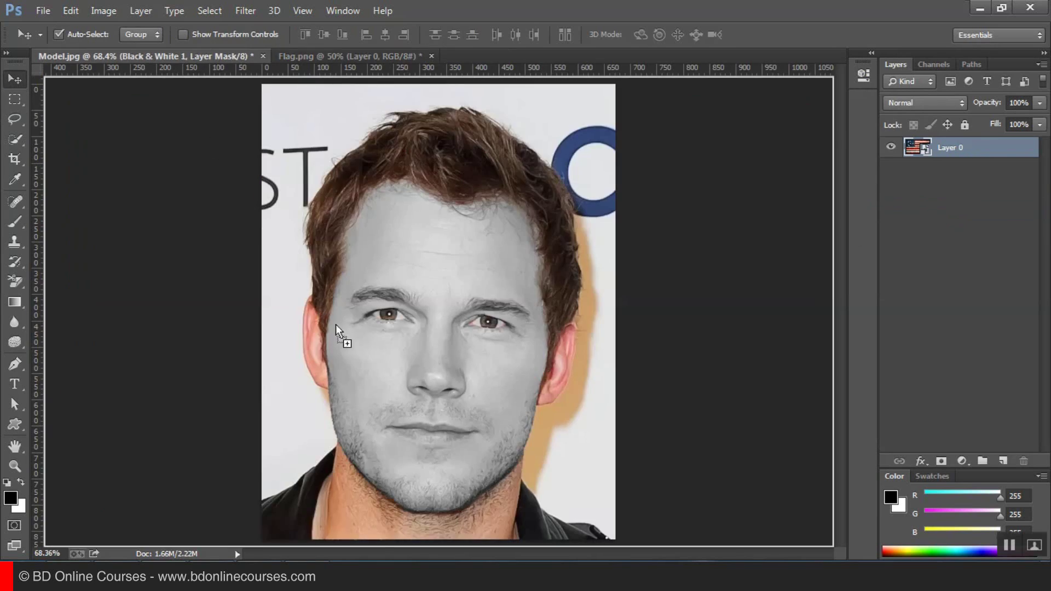
{"action": "left_click_drag", "start_coordinate": [435, 317], "coordinate": [435, 316]}
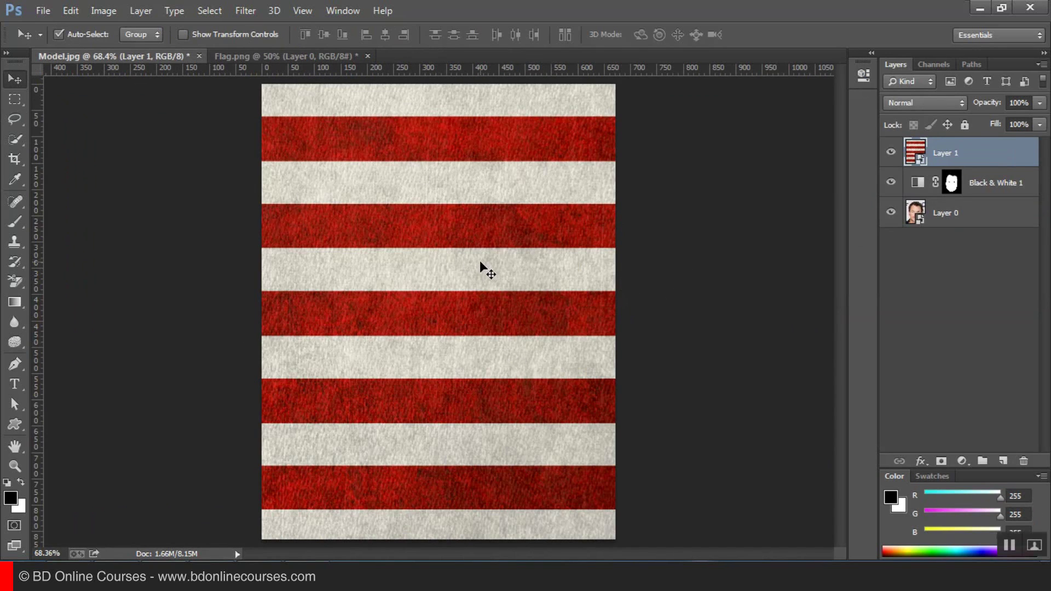
Step: Free-transform the flag layer to about 58% scale and centre it across the face at about X 351 px, Y 475.5 px
{"action": "left_click", "coordinate": [16, 102]}
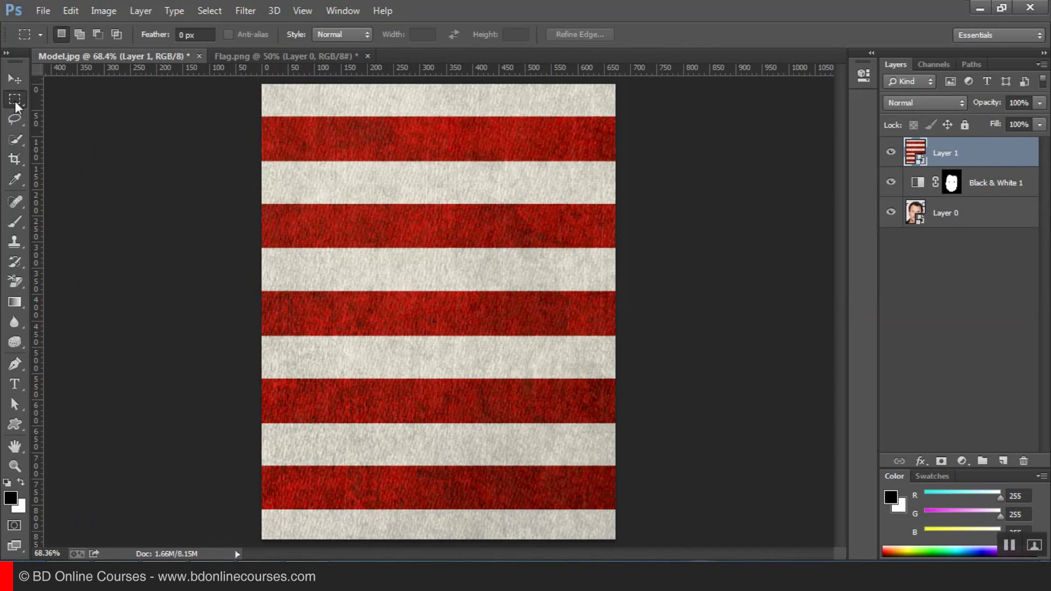
{"action": "right_click", "coordinate": [393, 171]}
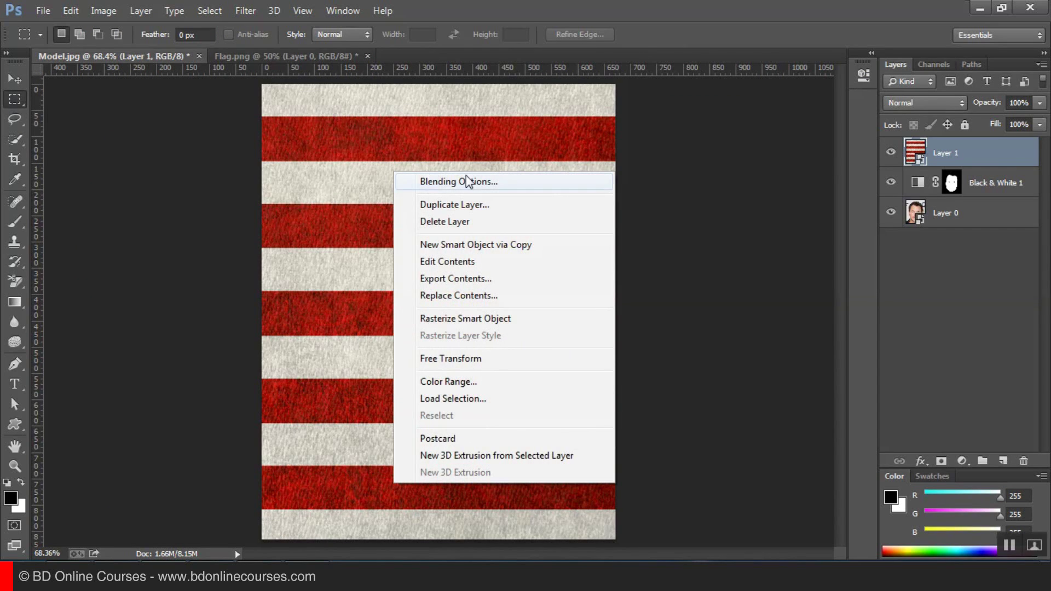
{"action": "left_click", "coordinate": [457, 359]}
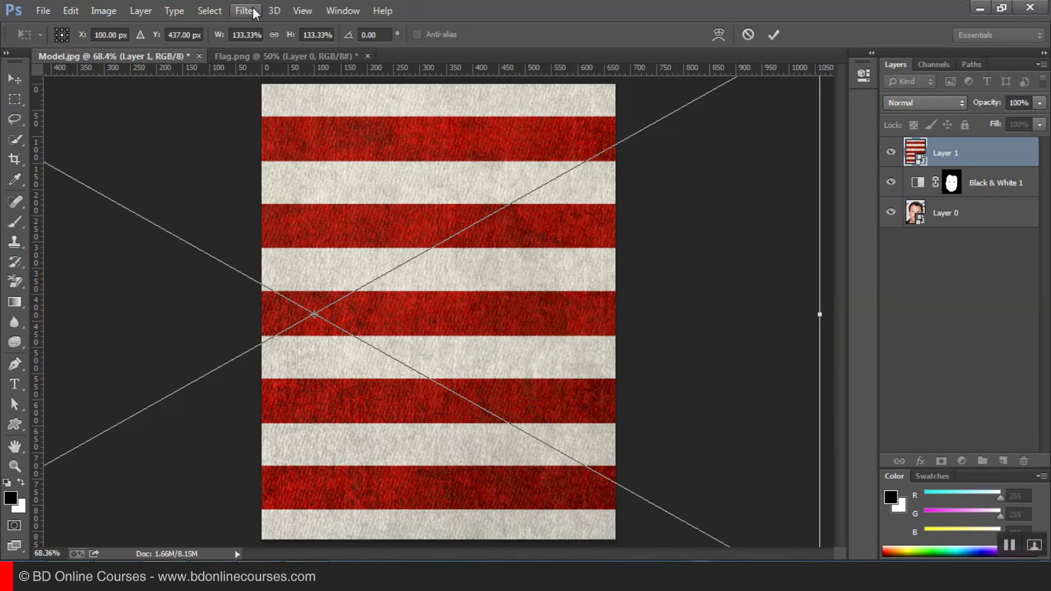
{"action": "left_click", "coordinate": [299, 11]}
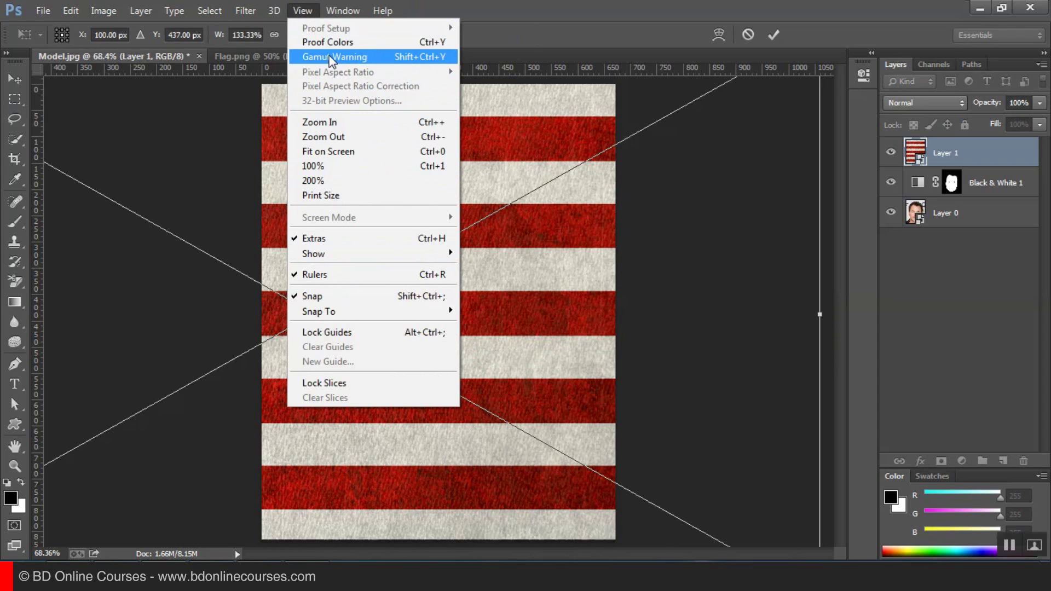
{"action": "left_click", "coordinate": [321, 151]}
{"action": "left_click_drag", "start_coordinate": [415, 356], "coordinate": [499, 353]}
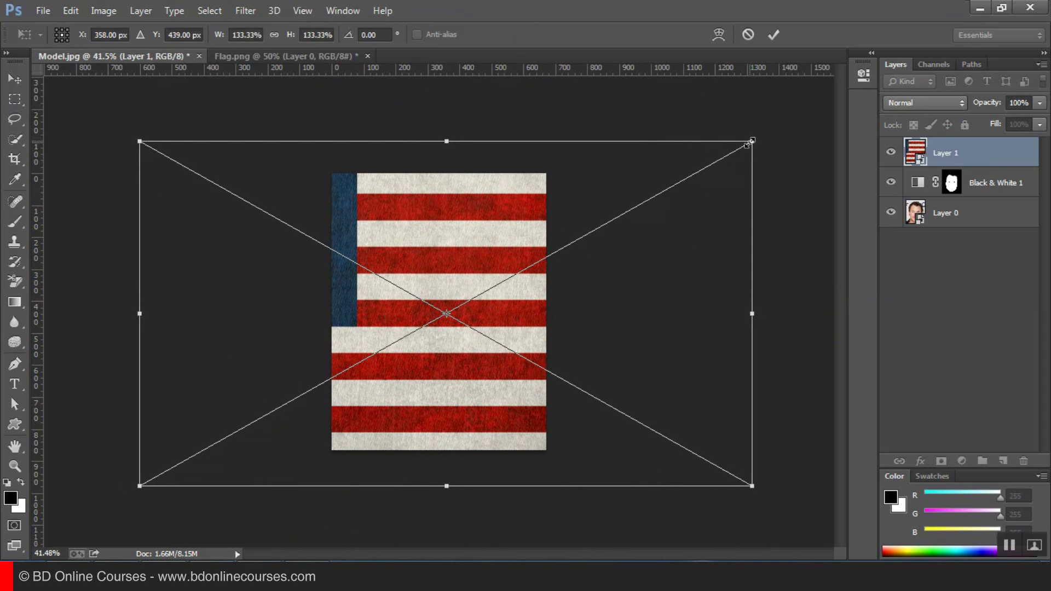
{"action": "left_click_drag", "start_coordinate": [751, 142], "coordinate": [578, 242]}
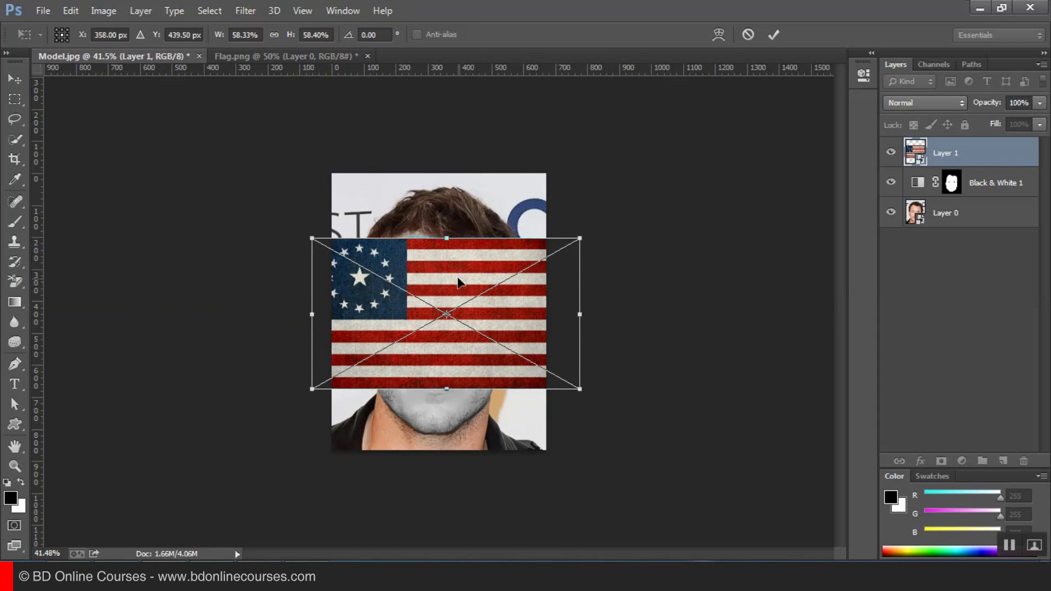
{"action": "mouse_move", "coordinate": [460, 274]}
{"action": "left_mouse_down"}
{"action": "mouse_move", "coordinate": [458, 293]}
{"action": "mouse_move", "coordinate": [462, 265]}
{"action": "mouse_move", "coordinate": [458, 289]}
{"action": "left_mouse_up"}
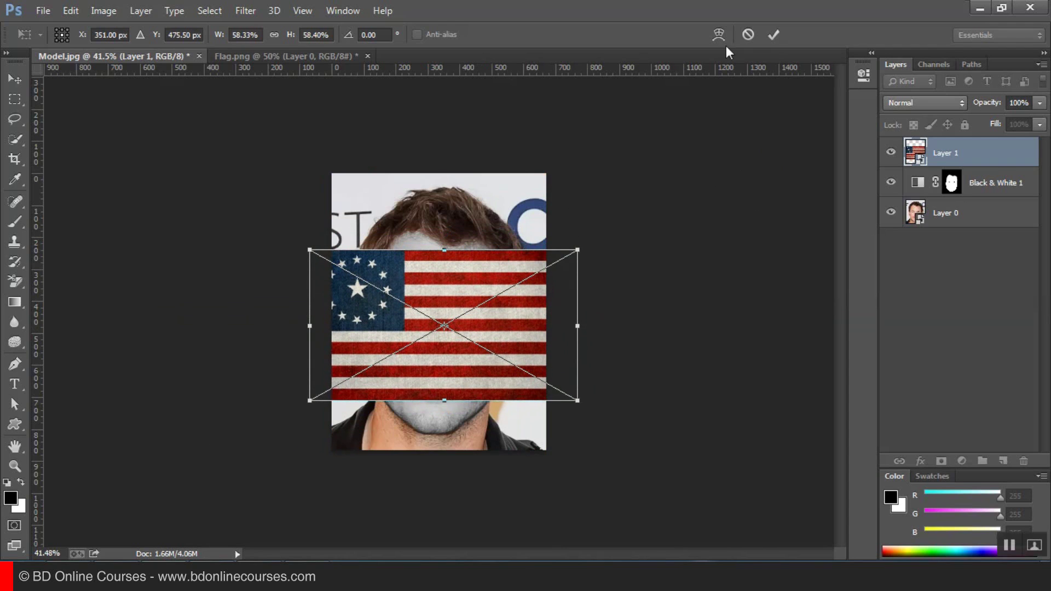
{"action": "left_click", "coordinate": [775, 35]}
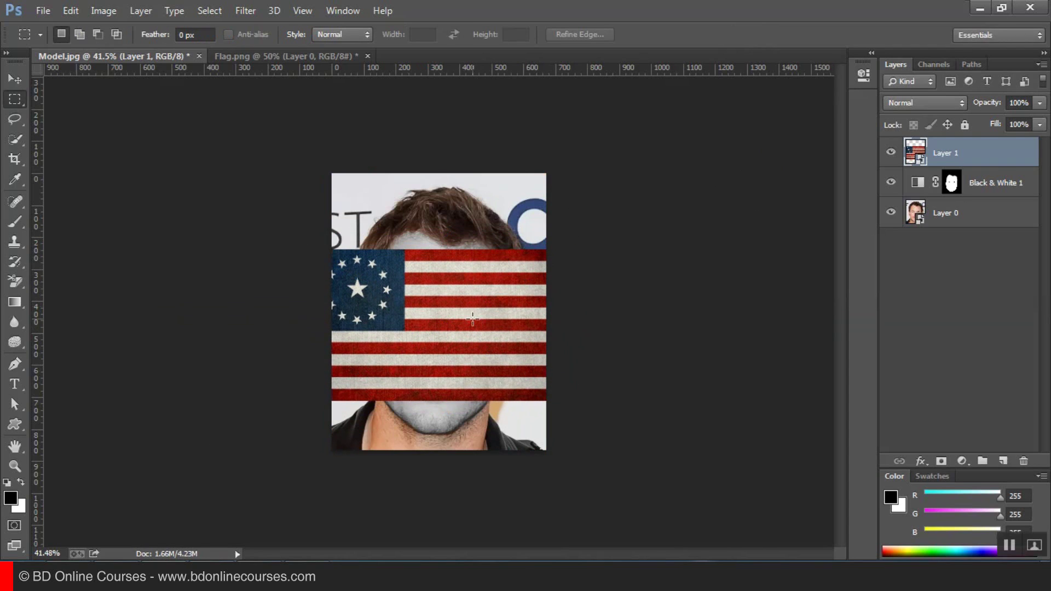
Step: Lower the flag layer's opacity to 42% so the face shows through, keeping that layer selected
{"action": "left_click", "coordinate": [1039, 103]}
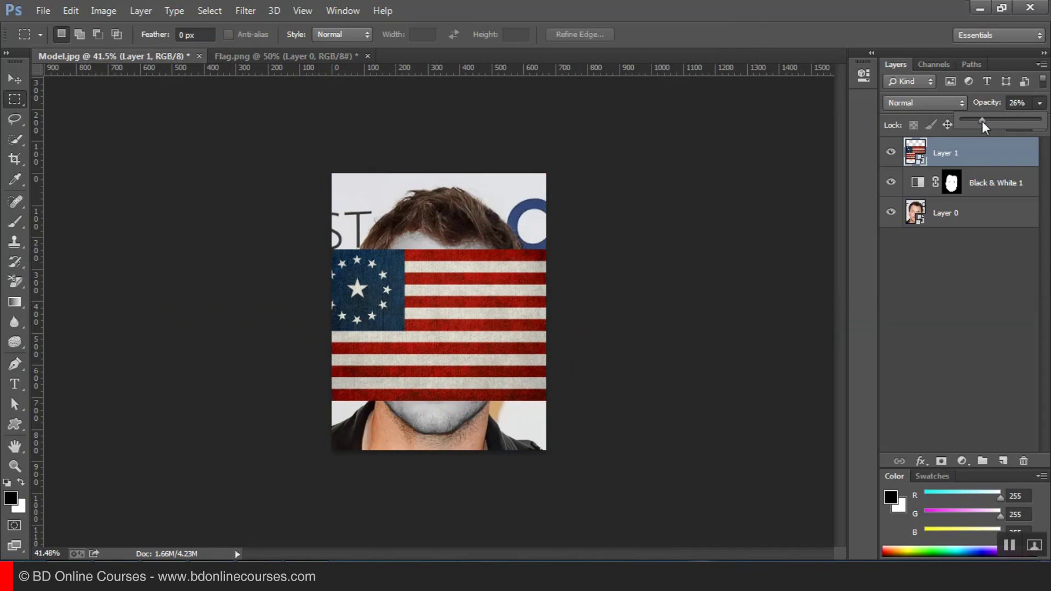
{"action": "left_click", "coordinate": [954, 312]}
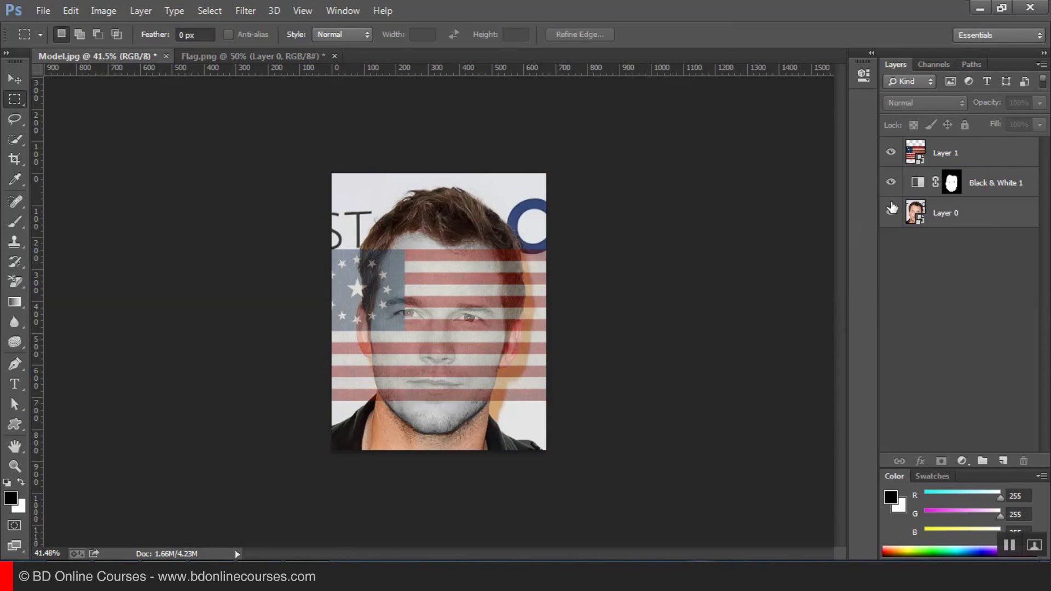
{"action": "left_click", "coordinate": [956, 156]}
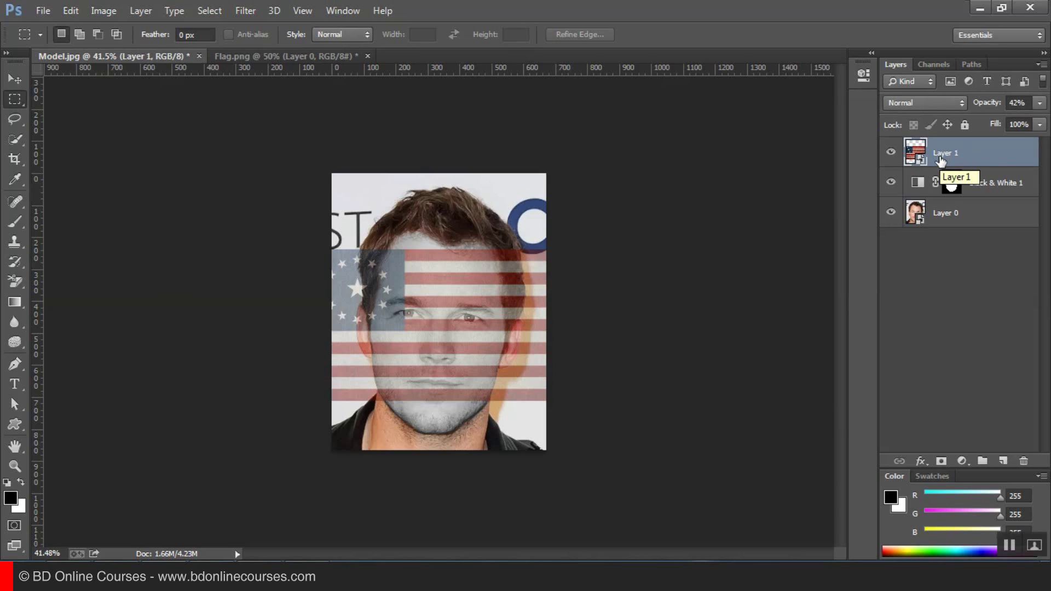
Step: Apply a Pinch distortion with an amount of -61% to the flag layer so the stripes bulge outward
{"action": "left_click", "coordinate": [232, 11]}
{"action": "mouse_move", "coordinate": [267, 196]}
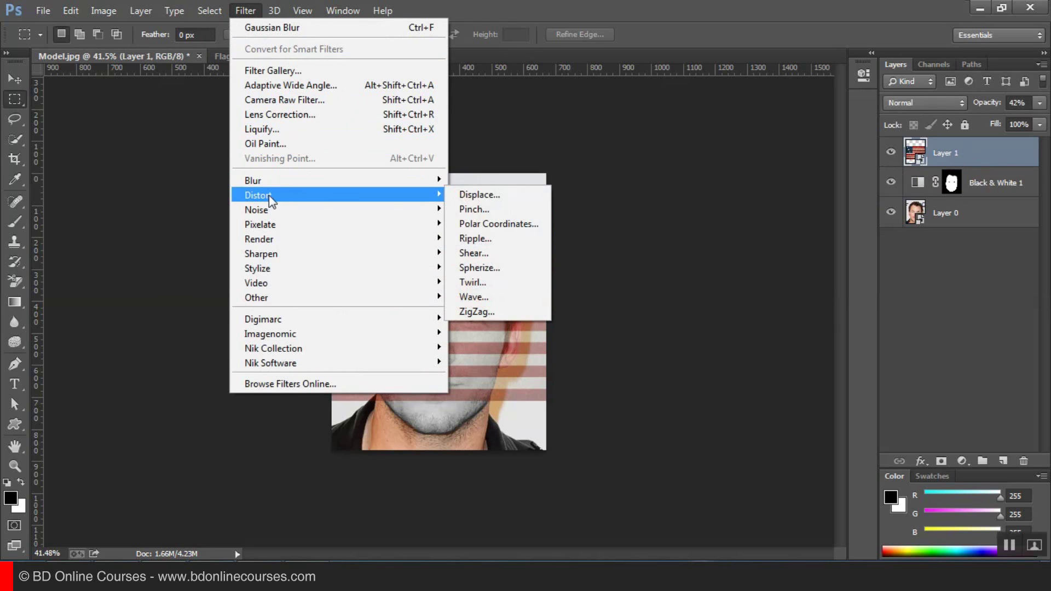
{"action": "left_click", "coordinate": [497, 207]}
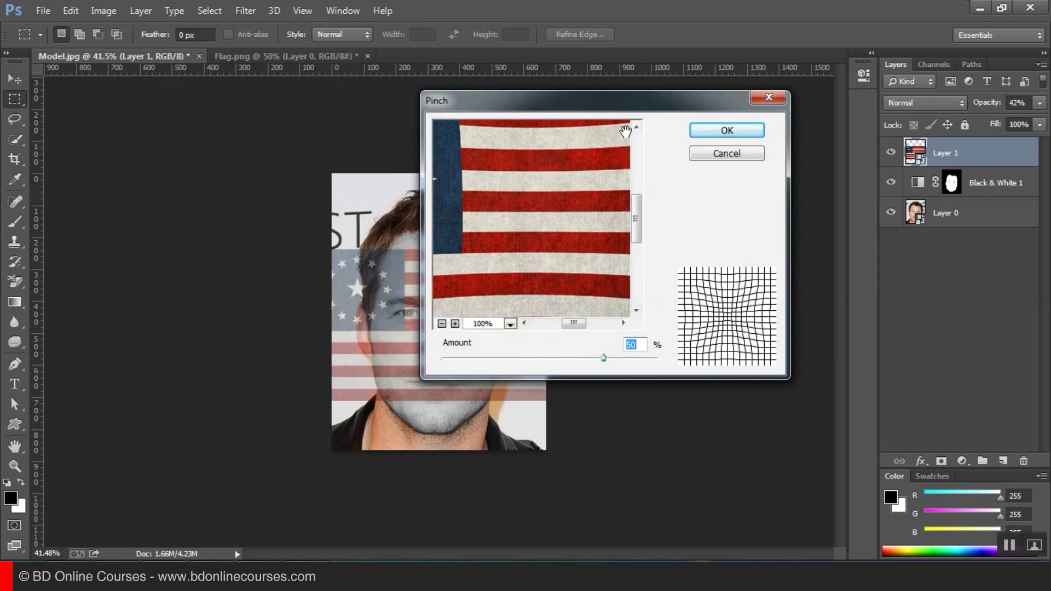
{"action": "left_click_drag", "start_coordinate": [682, 104], "coordinate": [883, 92]}
{"action": "left_click", "coordinate": [643, 311]}
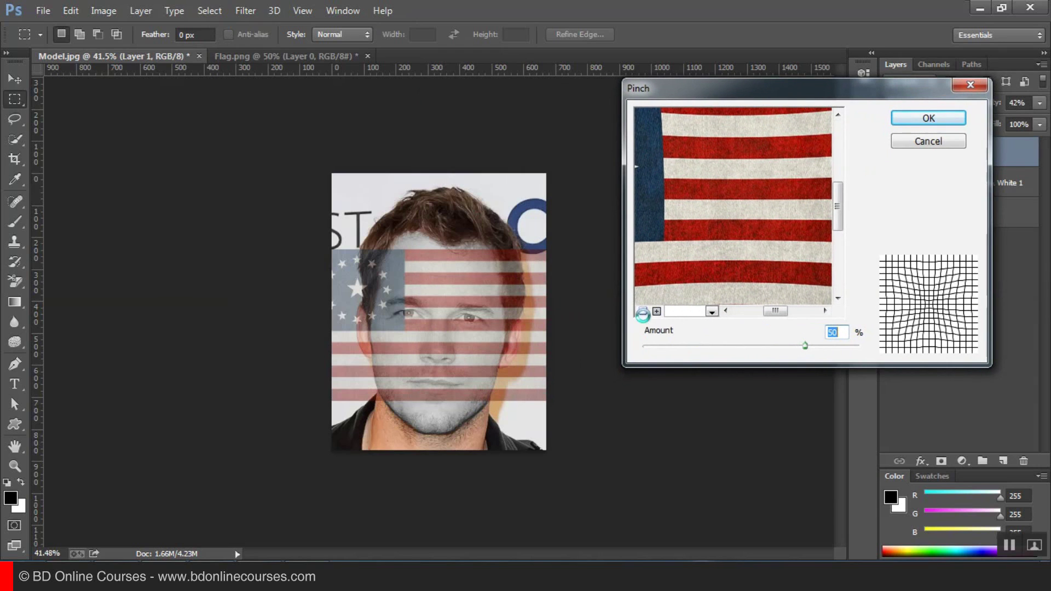
{"action": "left_click", "coordinate": [643, 311]}
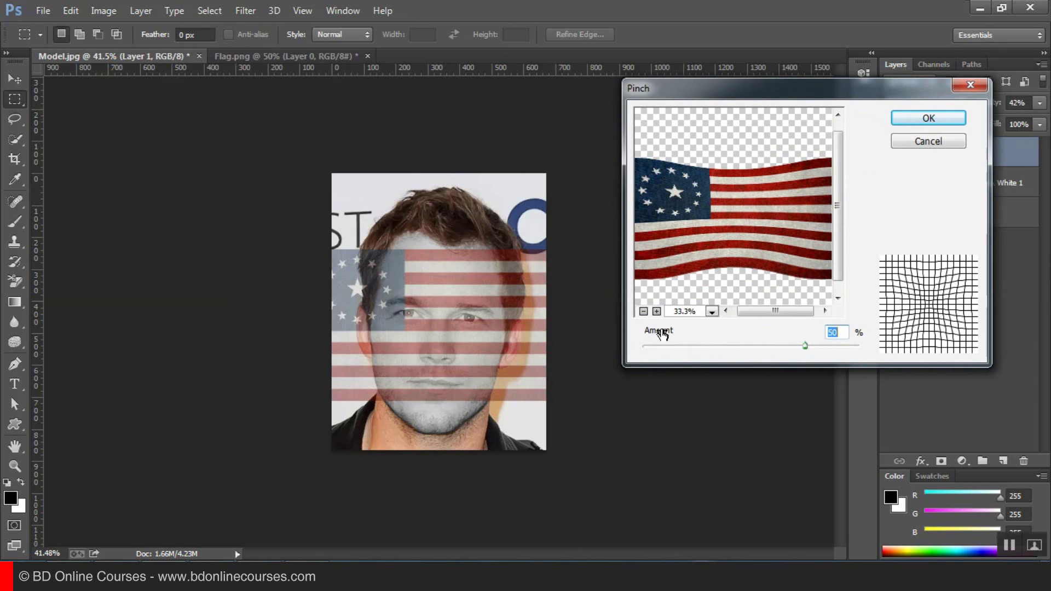
{"action": "left_click_drag", "start_coordinate": [805, 346], "coordinate": [686, 357]}
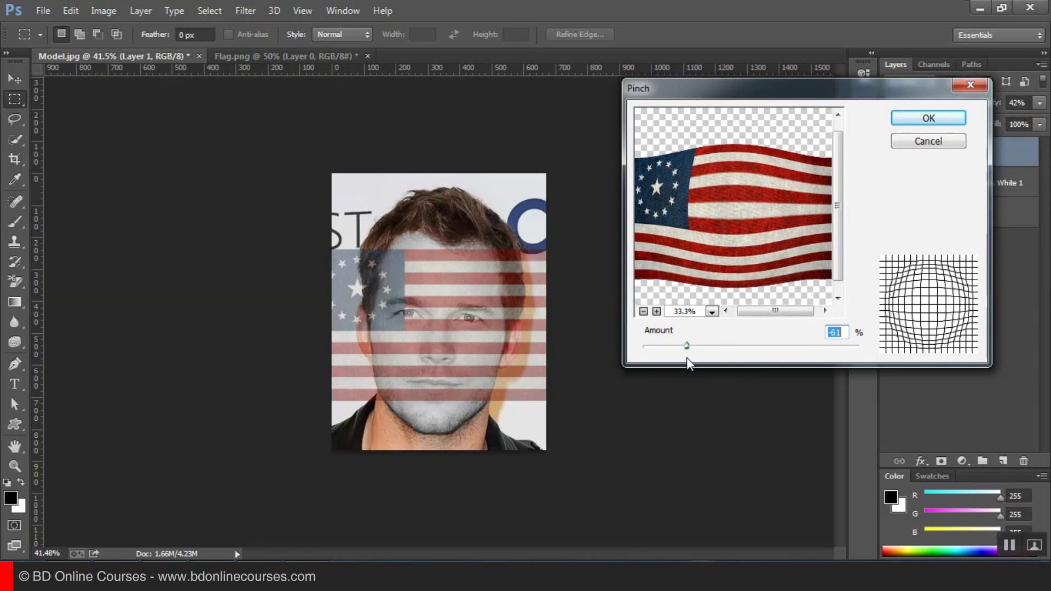
{"action": "left_click", "coordinate": [898, 118]}
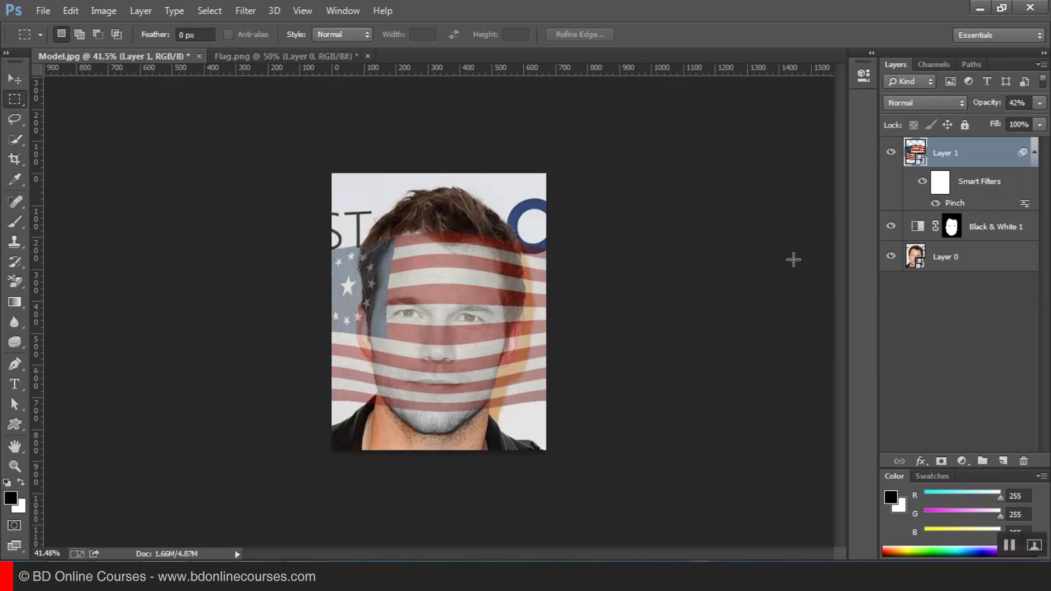
Step: Free-transform the pinched flag to about 86% scale, positioned at about X 570 px, Y 517.5 px so it covers the face
{"action": "right_click", "coordinate": [457, 248]}
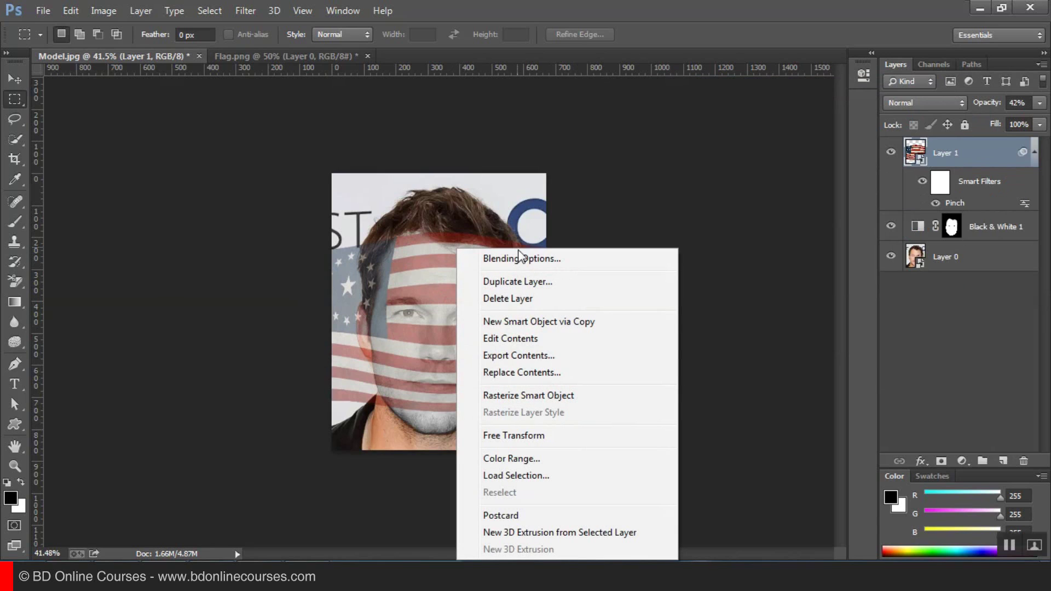
{"action": "left_click", "coordinate": [505, 435]}
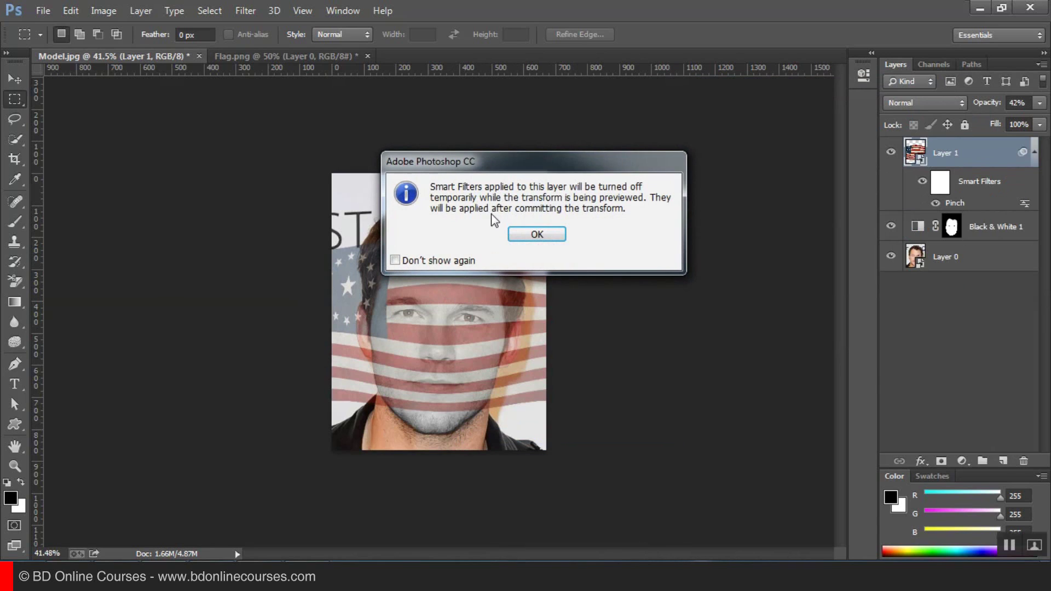
{"action": "left_click", "coordinate": [538, 234]}
{"action": "left_click_drag", "start_coordinate": [385, 325], "coordinate": [425, 295]}
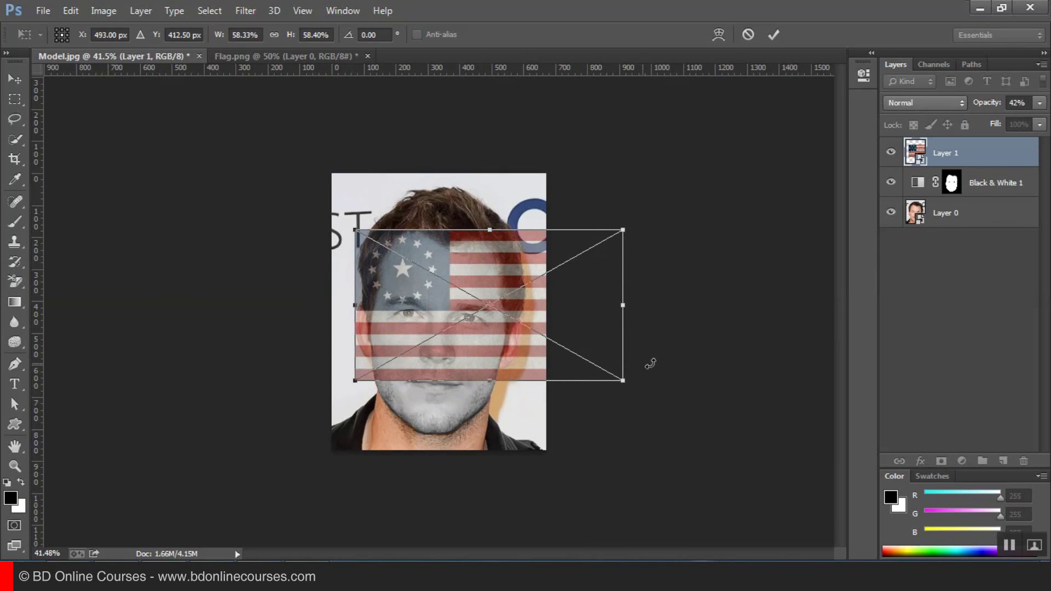
{"action": "left_click_drag", "start_coordinate": [623, 380], "coordinate": [721, 500]}
{"action": "left_click_drag", "start_coordinate": [492, 322], "coordinate": [445, 328]}
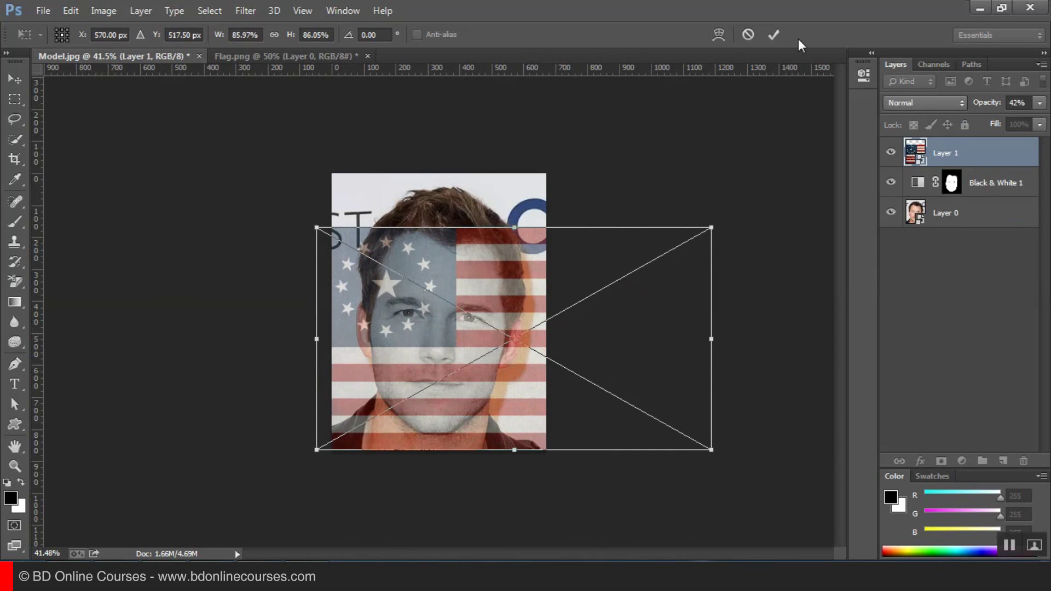
{"action": "left_click", "coordinate": [774, 35]}
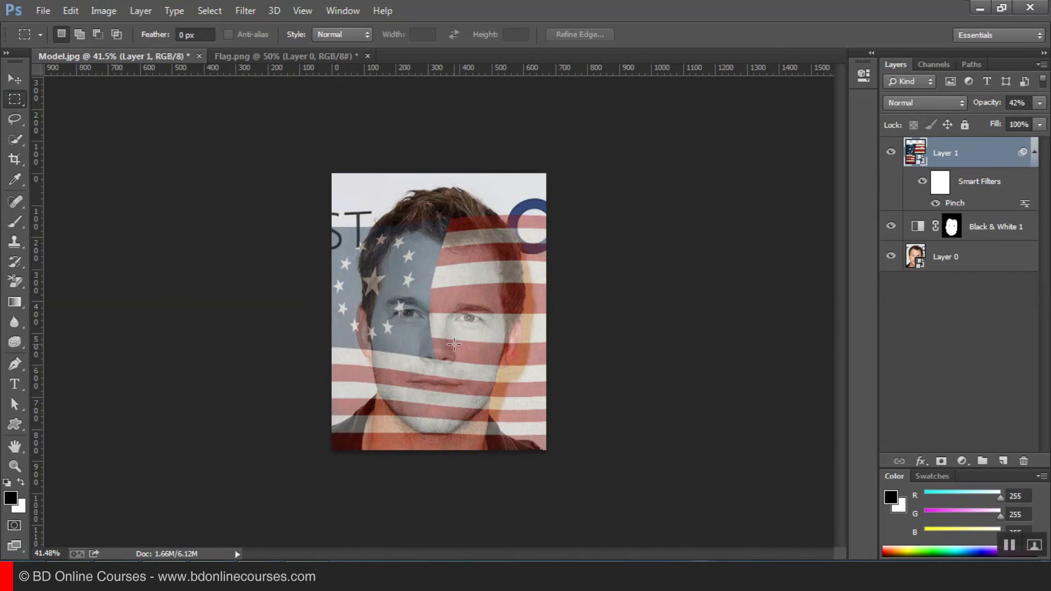
Step: Enlarge the flag to about 91% scale and nudge it horizontally to refine its position over the face
{"action": "left_click", "coordinate": [24, 83]}
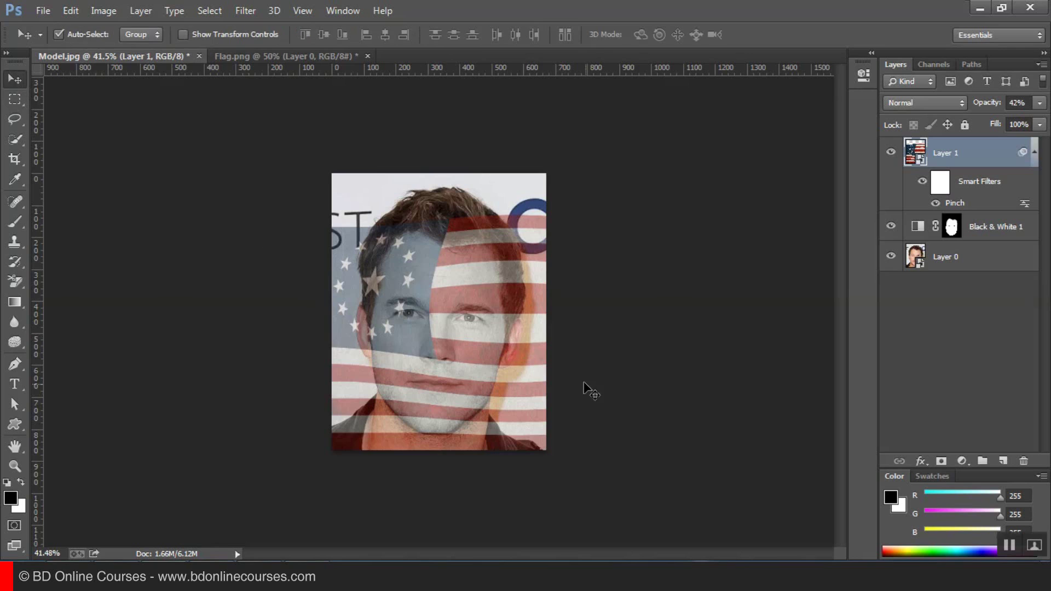
{"action": "left_click_drag", "start_coordinate": [452, 330], "coordinate": [458, 335]}
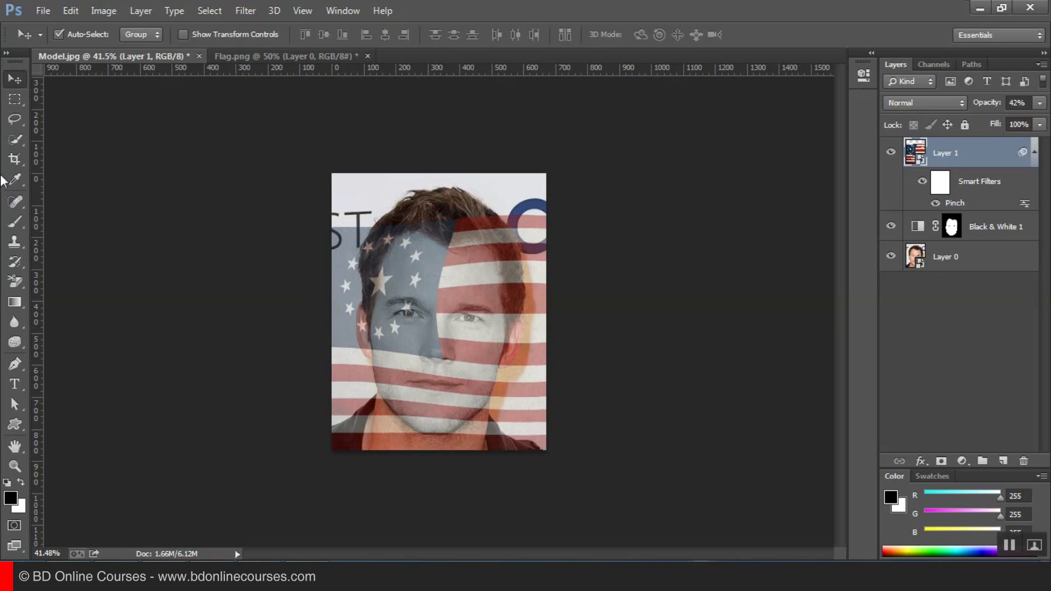
{"action": "left_click", "coordinate": [7, 101]}
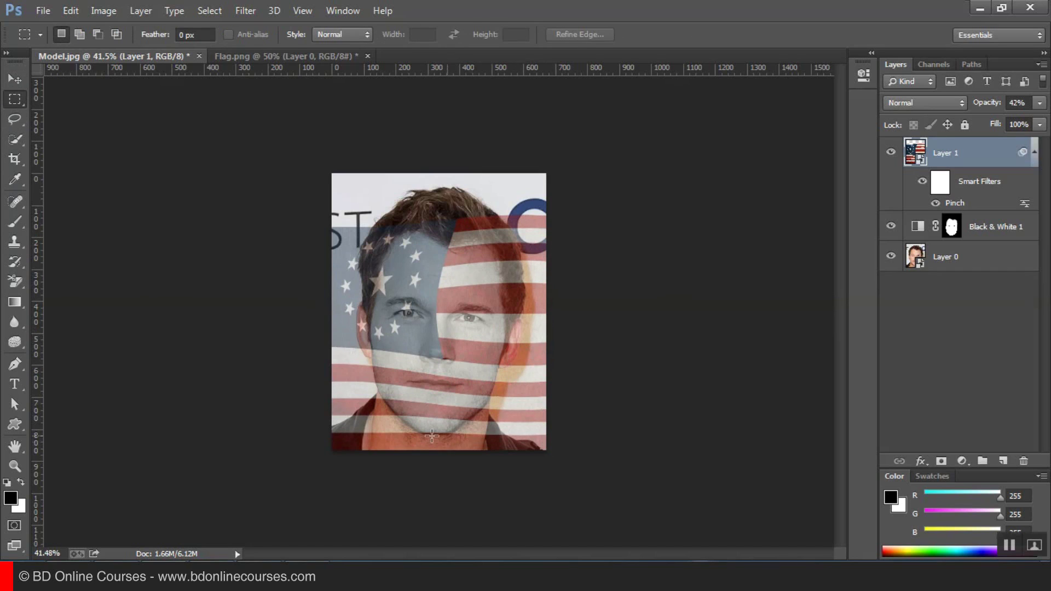
{"action": "right_click", "coordinate": [492, 253]}
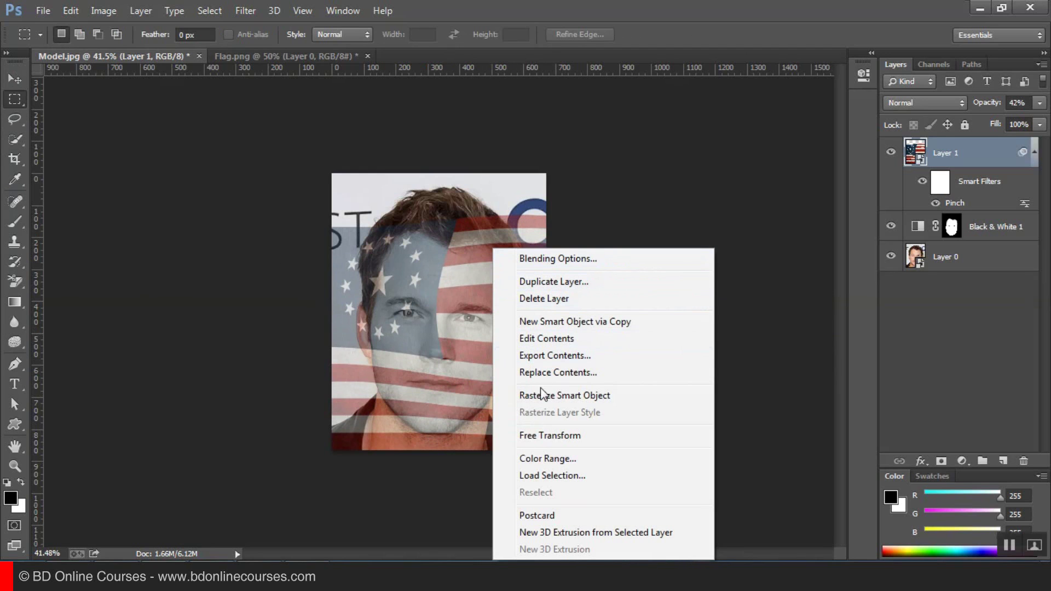
{"action": "left_click", "coordinate": [534, 436]}
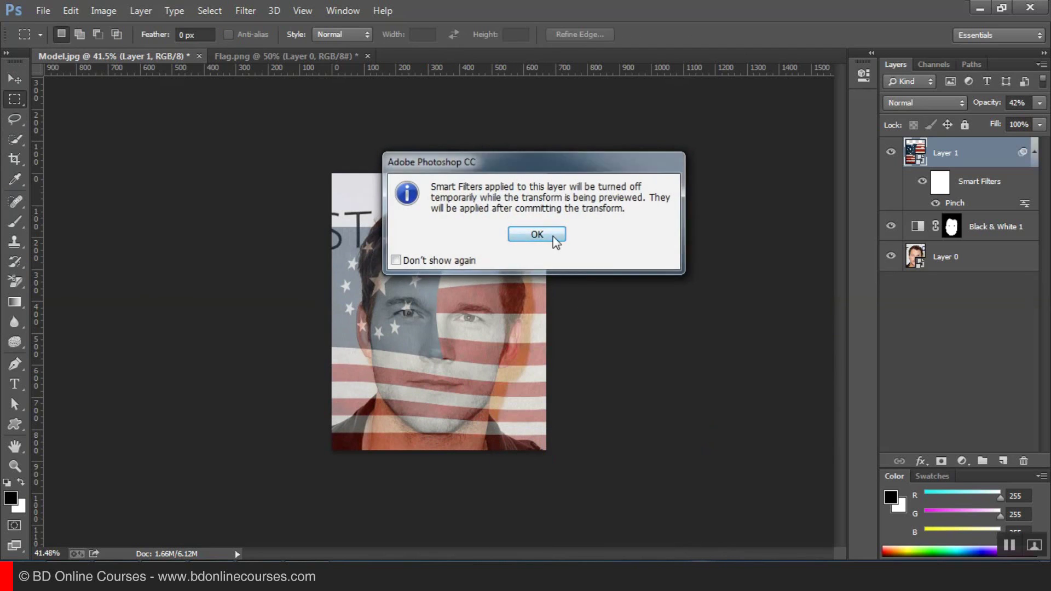
{"action": "left_click", "coordinate": [537, 232]}
{"action": "left_click_drag", "start_coordinate": [717, 451], "coordinate": [734, 478]}
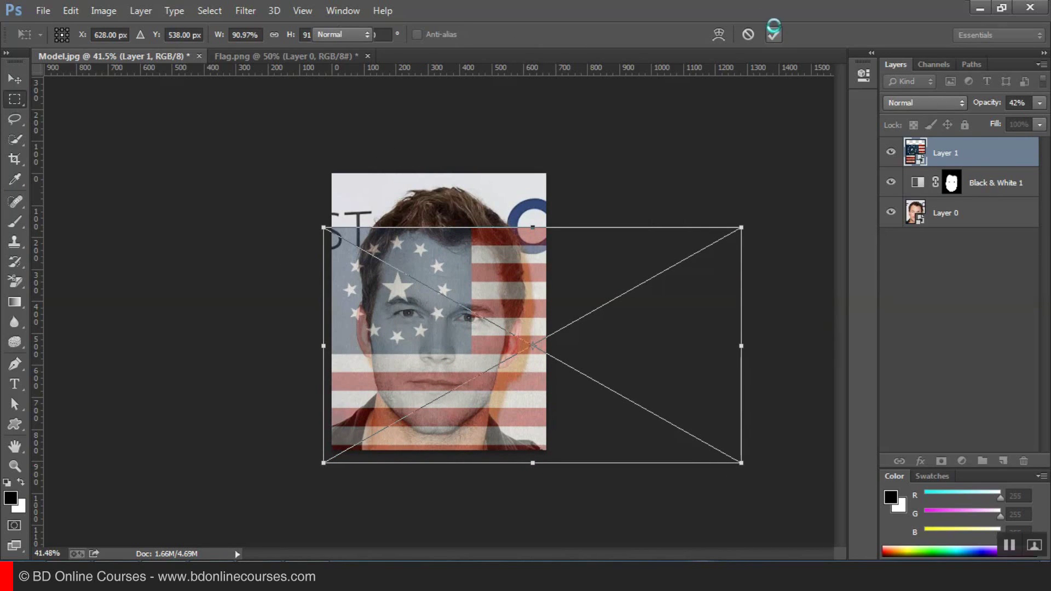
{"action": "left_click", "coordinate": [773, 34]}
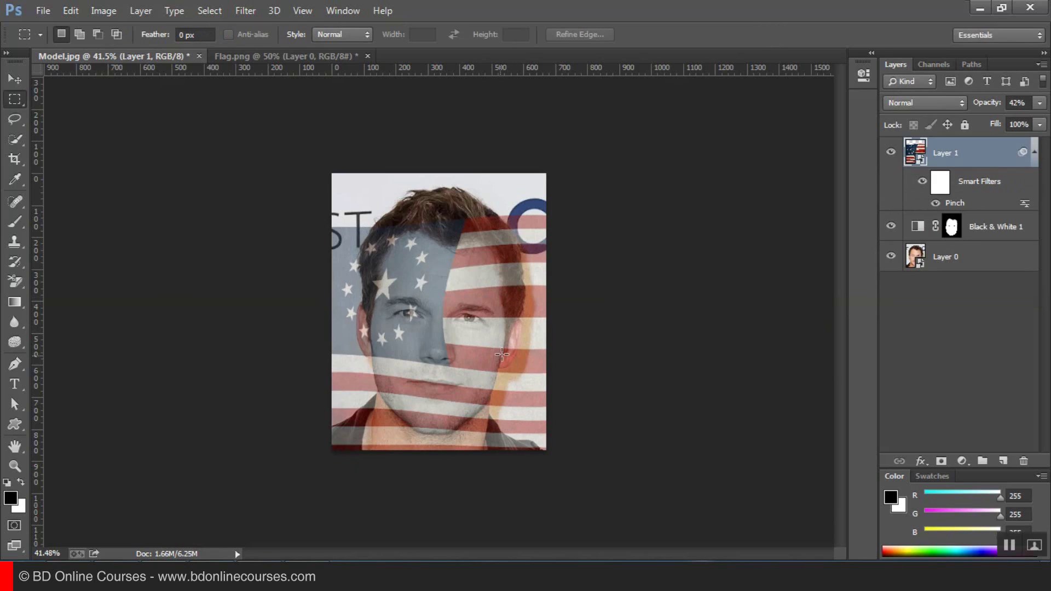
{"action": "left_click_drag", "start_coordinate": [492, 351], "coordinate": [487, 350]}
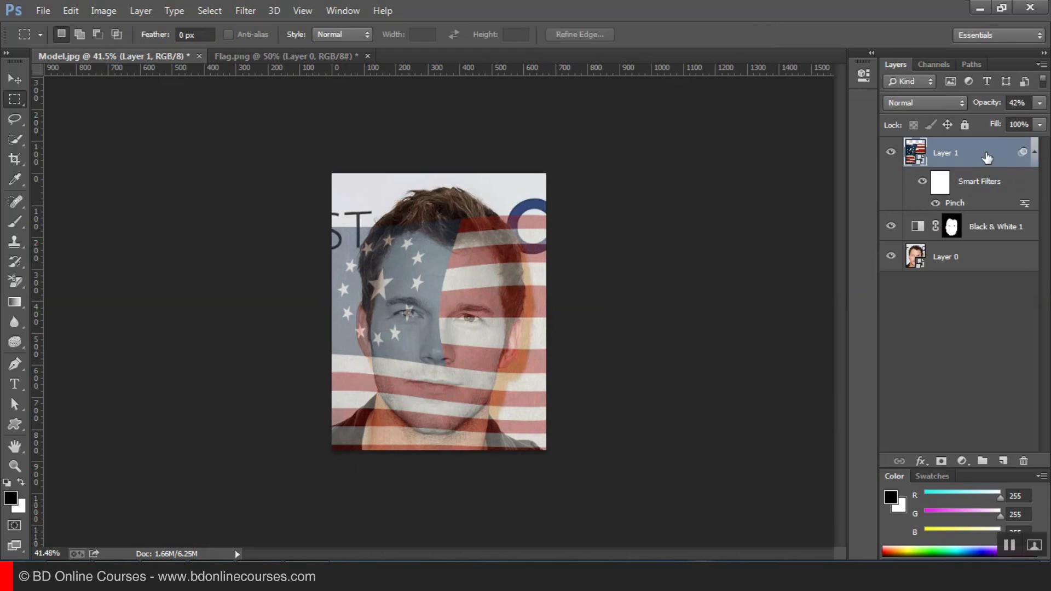
Step: Set the flag layer's opacity to 50%
{"action": "left_click", "coordinate": [1017, 103]}
{"action": "type", "text": "50"}
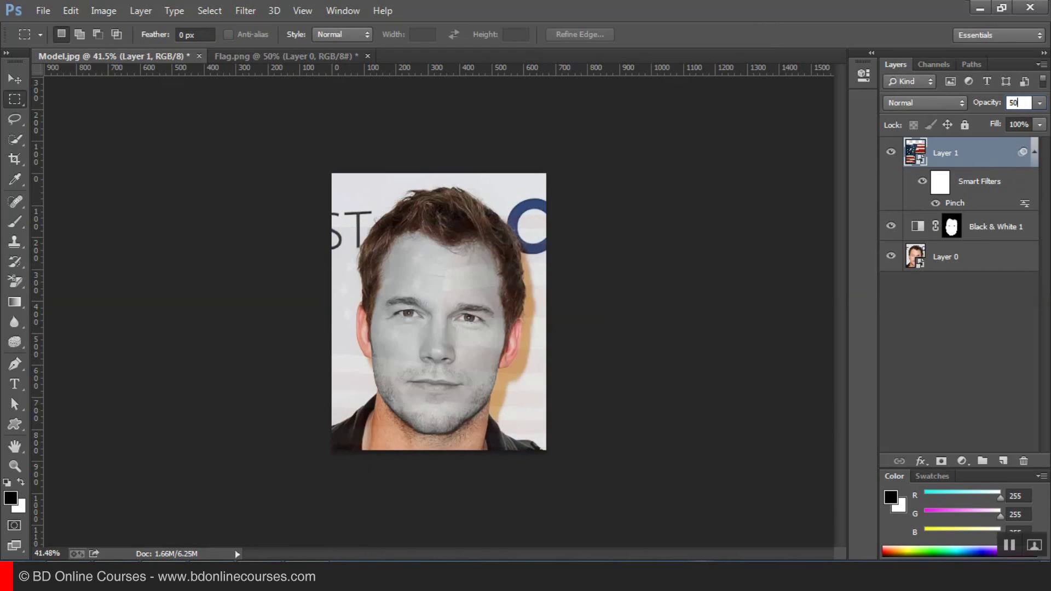
{"action": "key", "text": "Return"}
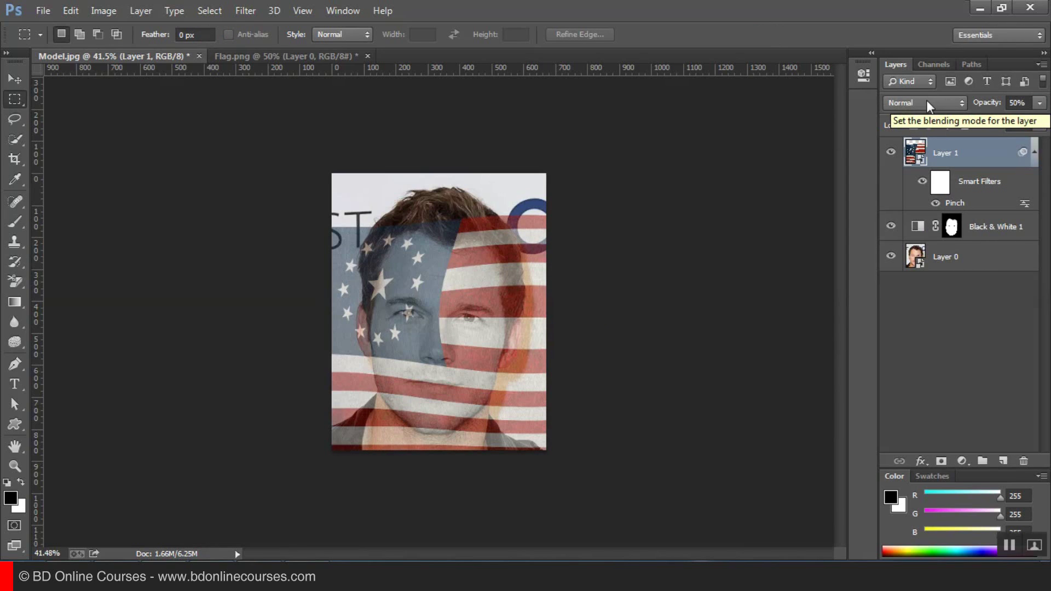
Step: Try the Linear Burn blending mode on the flag layer, and settle on Overlay
{"action": "left_click", "coordinate": [906, 101]}
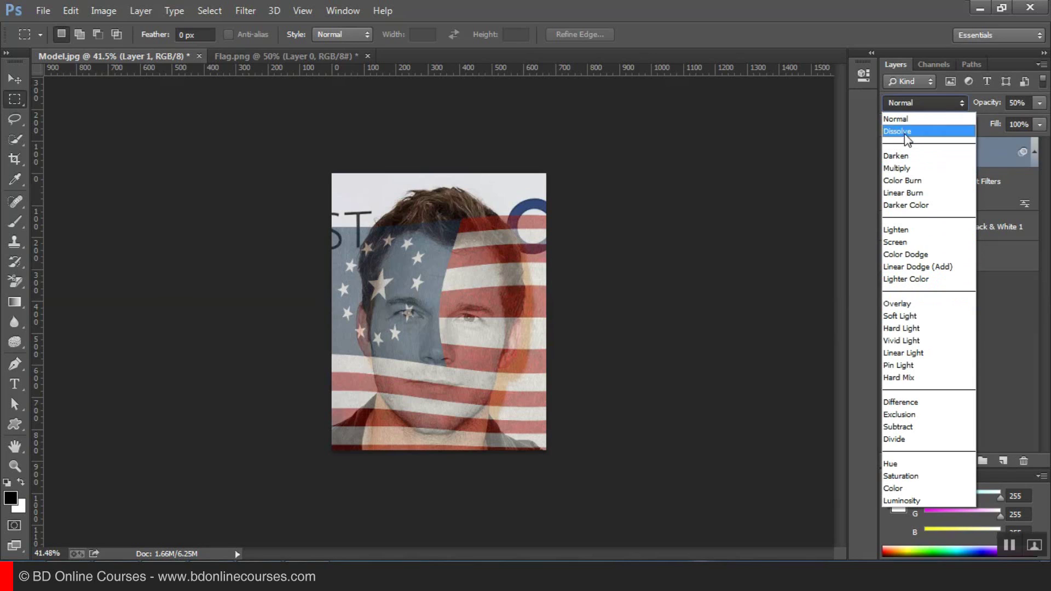
{"action": "left_click", "coordinate": [908, 195]}
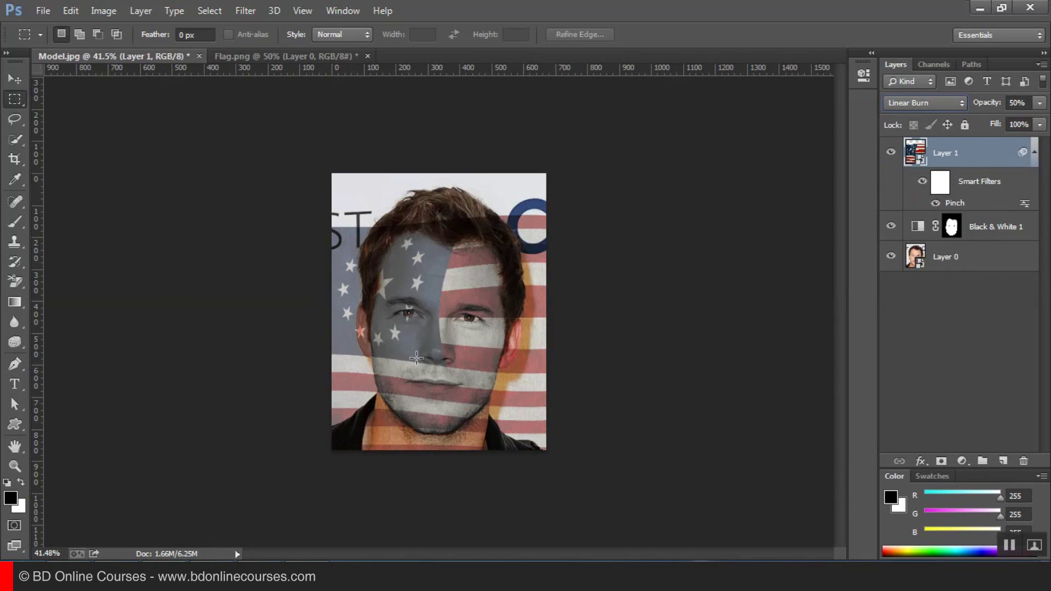
{"action": "left_click", "coordinate": [925, 104]}
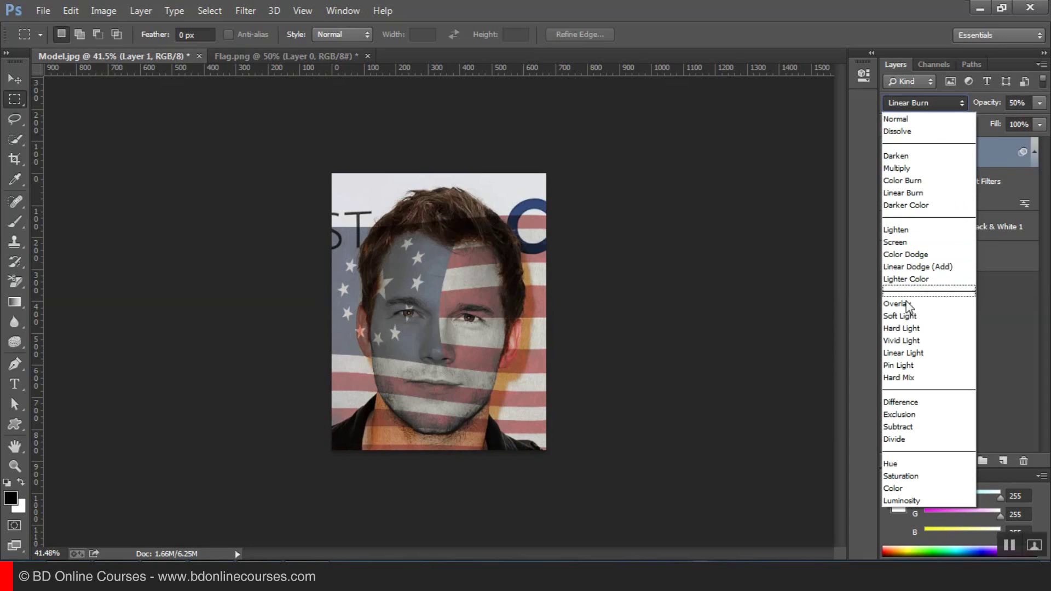
{"action": "left_click", "coordinate": [923, 305]}
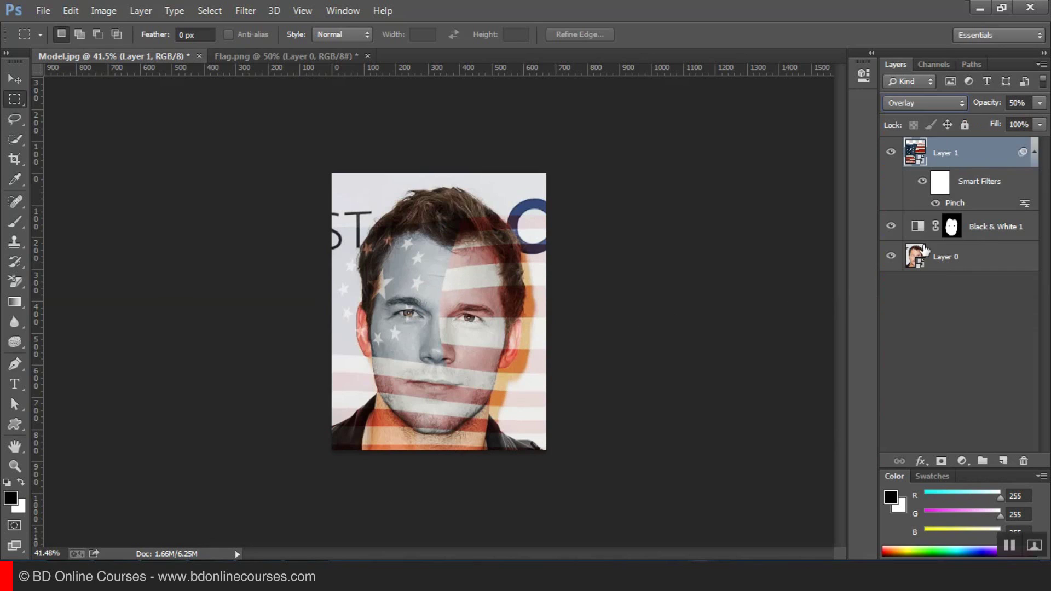
Step: Apply a Displace filter to the flag layer with horizontal and vertical scale 5, using the Displacement file as the map, and compare the effect
{"action": "left_click", "coordinate": [248, 10]}
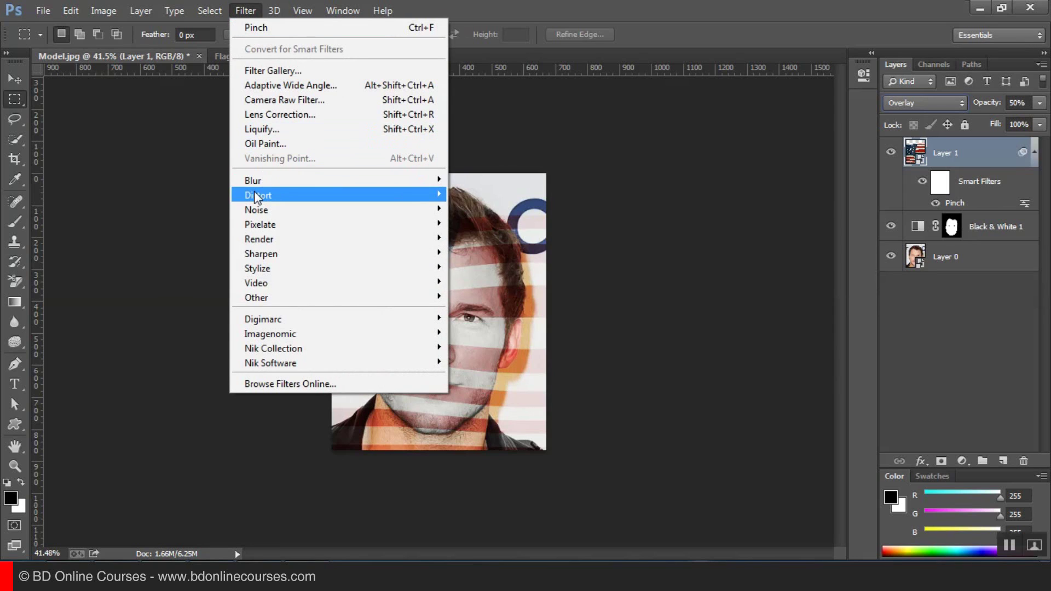
{"action": "mouse_move", "coordinate": [256, 197]}
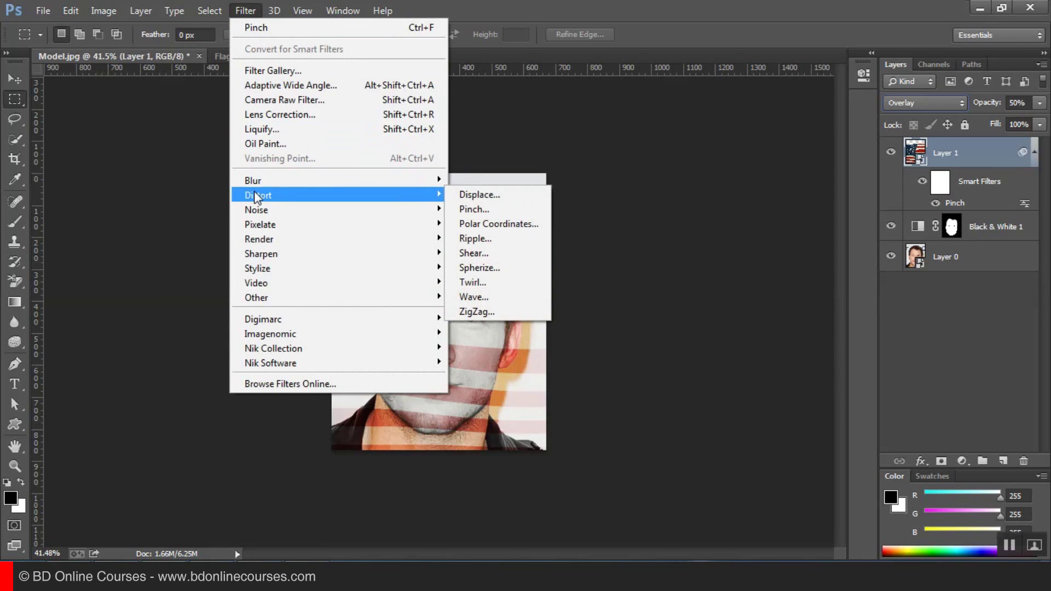
{"action": "left_click", "coordinate": [484, 195]}
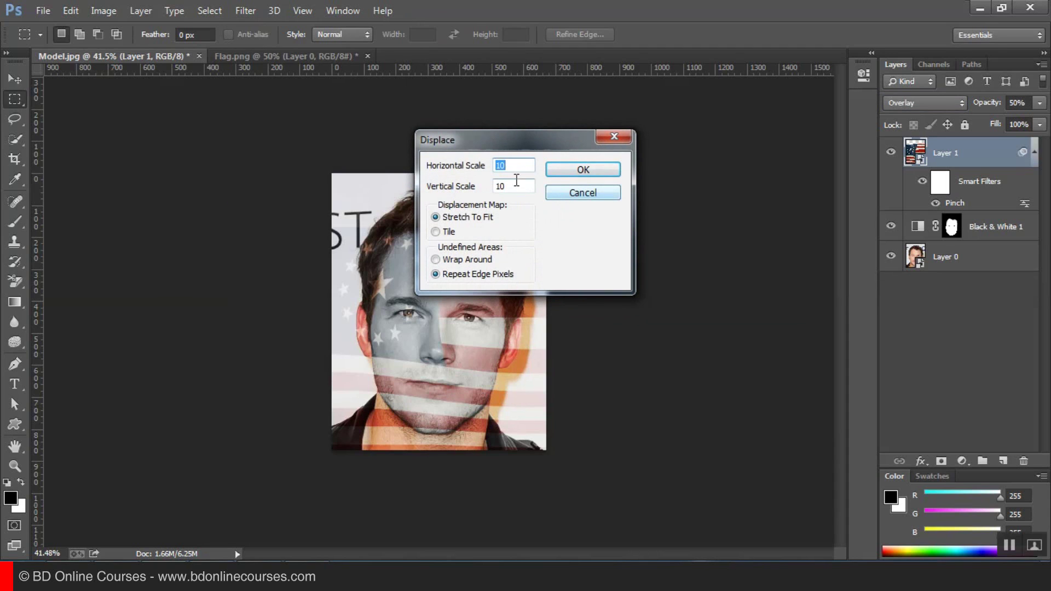
{"action": "type", "text": "5"}
{"action": "double_click", "coordinate": [497, 187]}
{"action": "type", "text": "5"}
{"action": "left_click", "coordinate": [573, 171]}
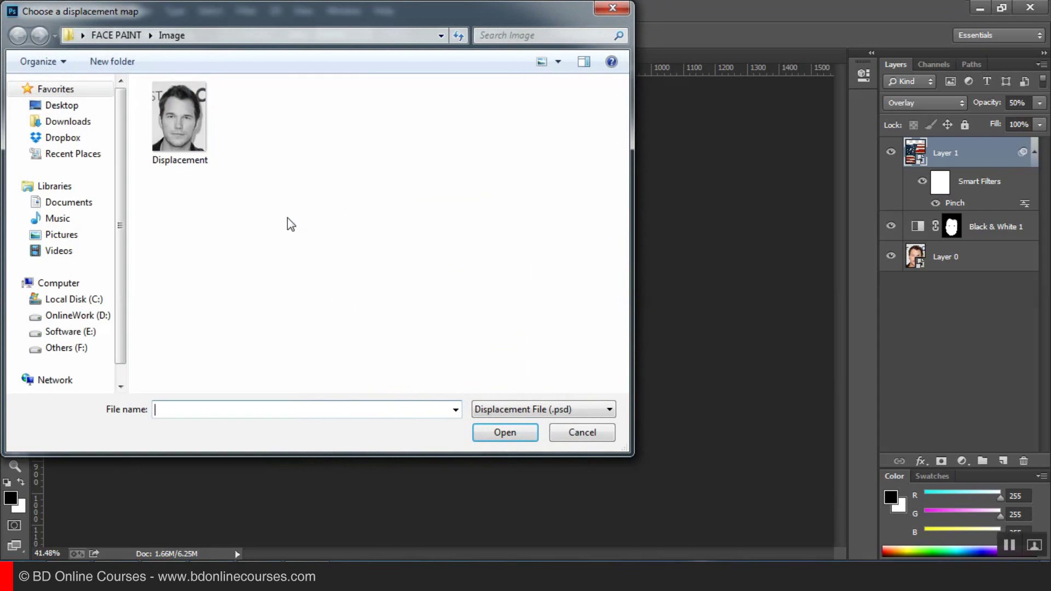
{"action": "left_click", "coordinate": [179, 123]}
{"action": "double_click", "coordinate": [181, 130]}
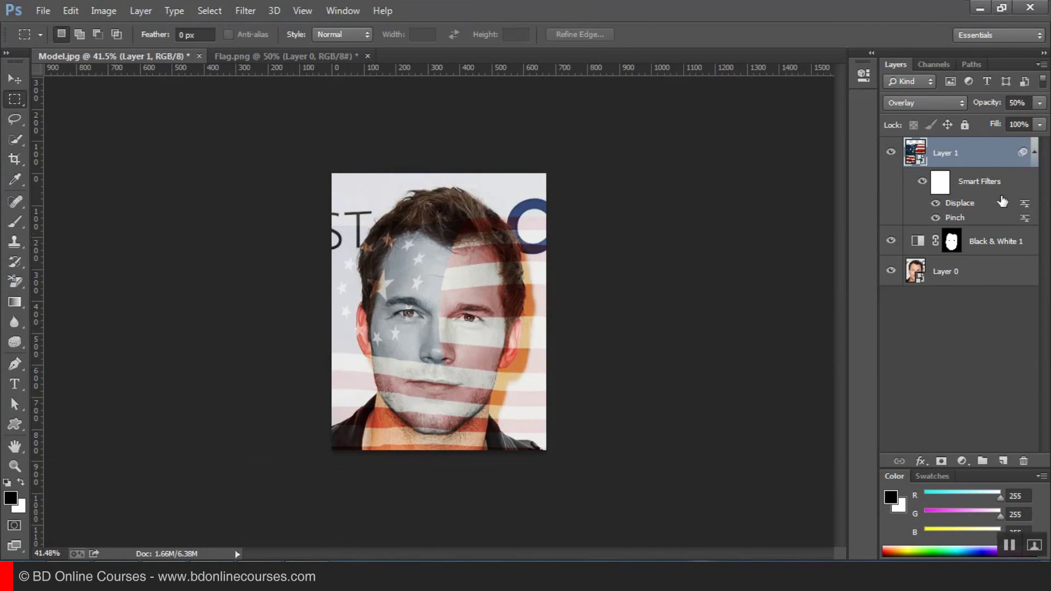
{"action": "left_click", "coordinate": [935, 203]}
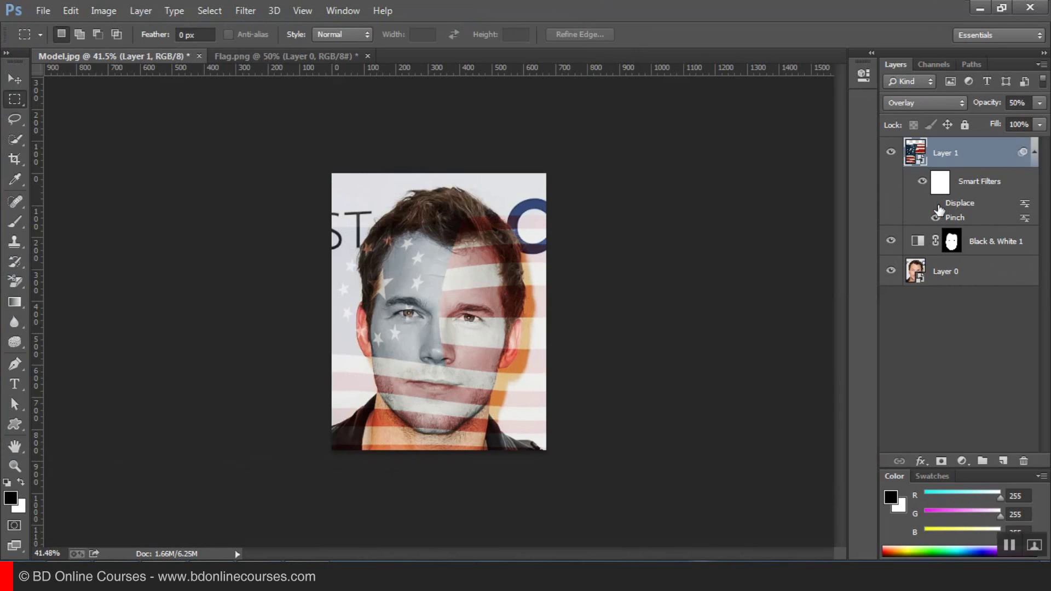
{"action": "left_click", "coordinate": [936, 204]}
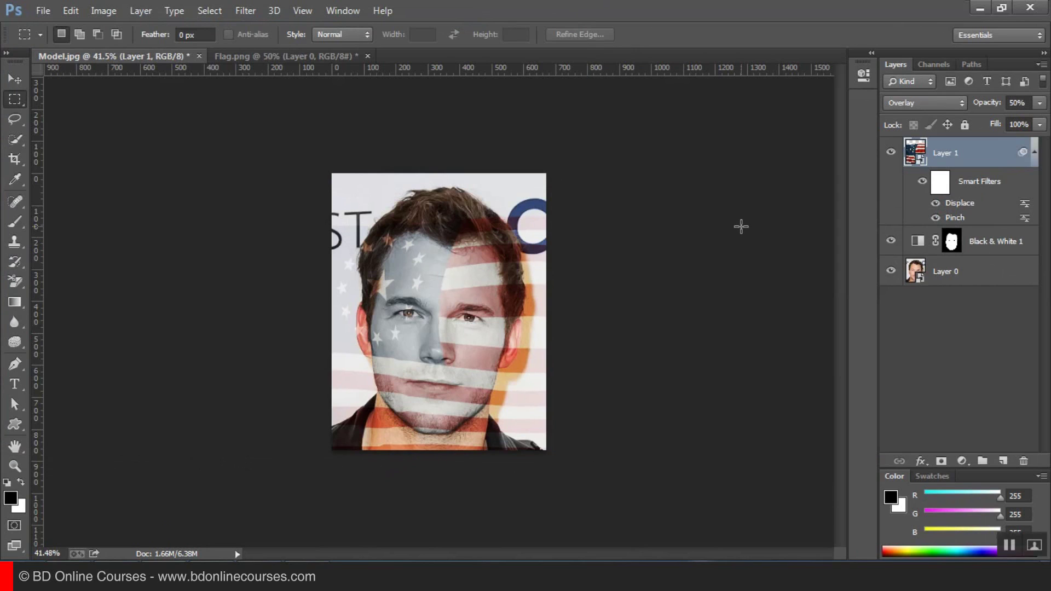
{"action": "left_click", "coordinate": [951, 241]}
{"action": "right_click", "coordinate": [951, 242]}
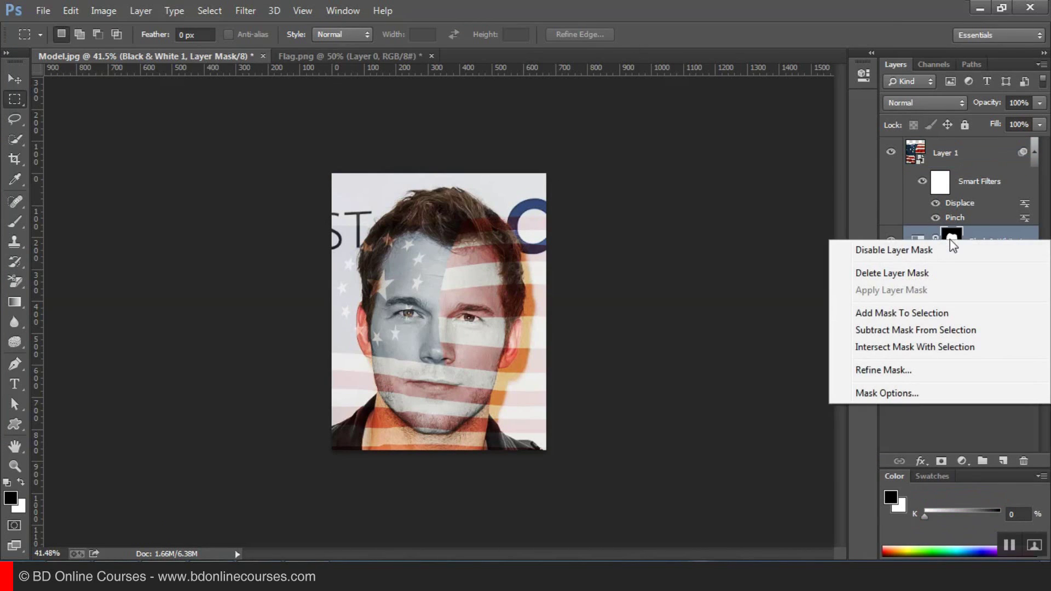
{"action": "left_click", "coordinate": [986, 225]}
{"action": "right_click", "coordinate": [982, 241]}
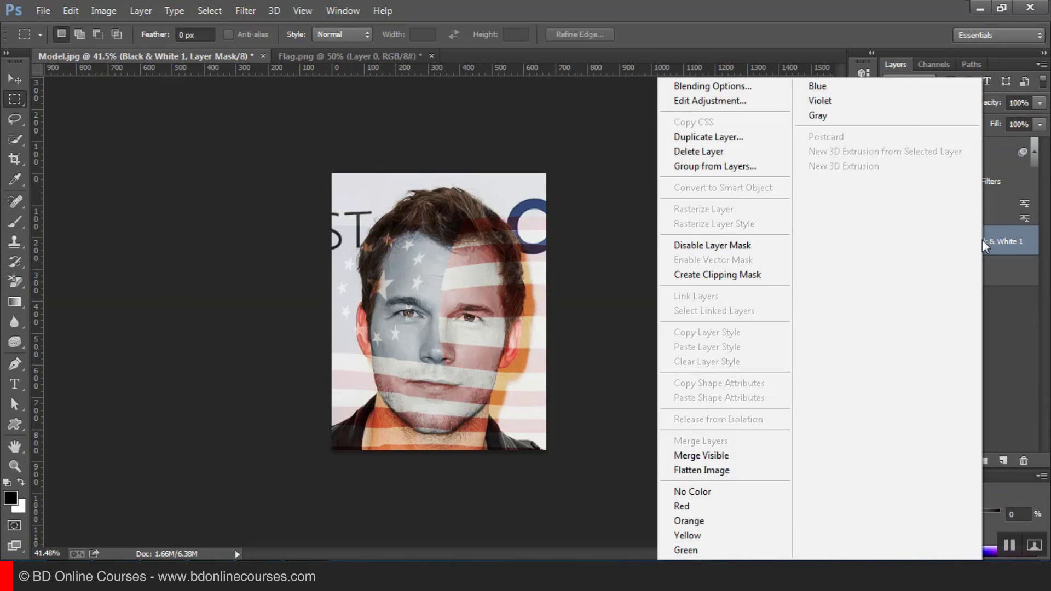
{"action": "left_click", "coordinate": [1020, 240]}
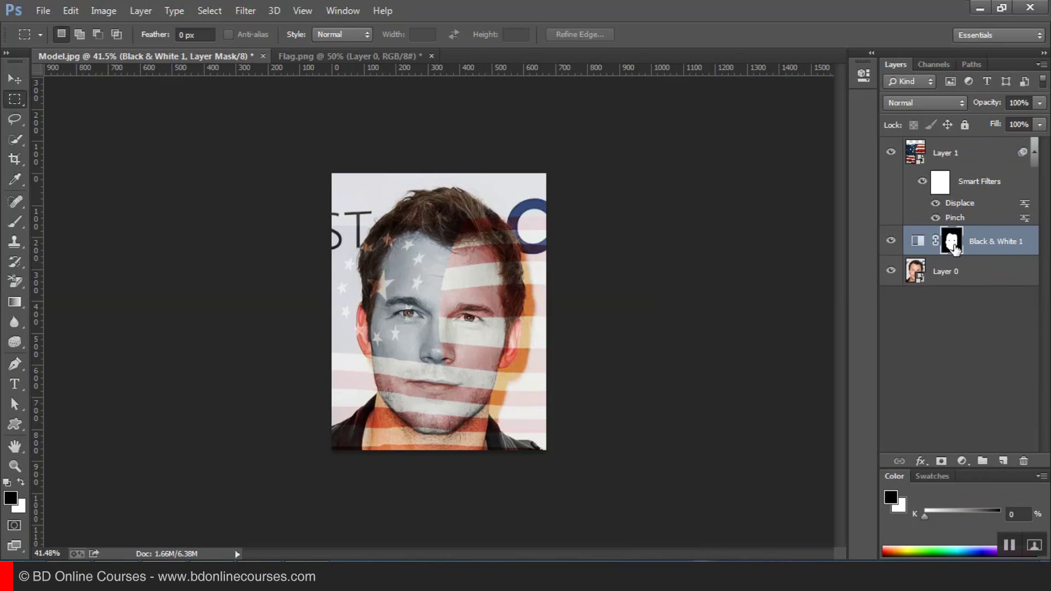
Step: Copy the face-shaped layer mask from the Black & White 1 adjustment onto the flag layer
{"action": "left_click_drag", "start_coordinate": [953, 247], "coordinate": [963, 155]}
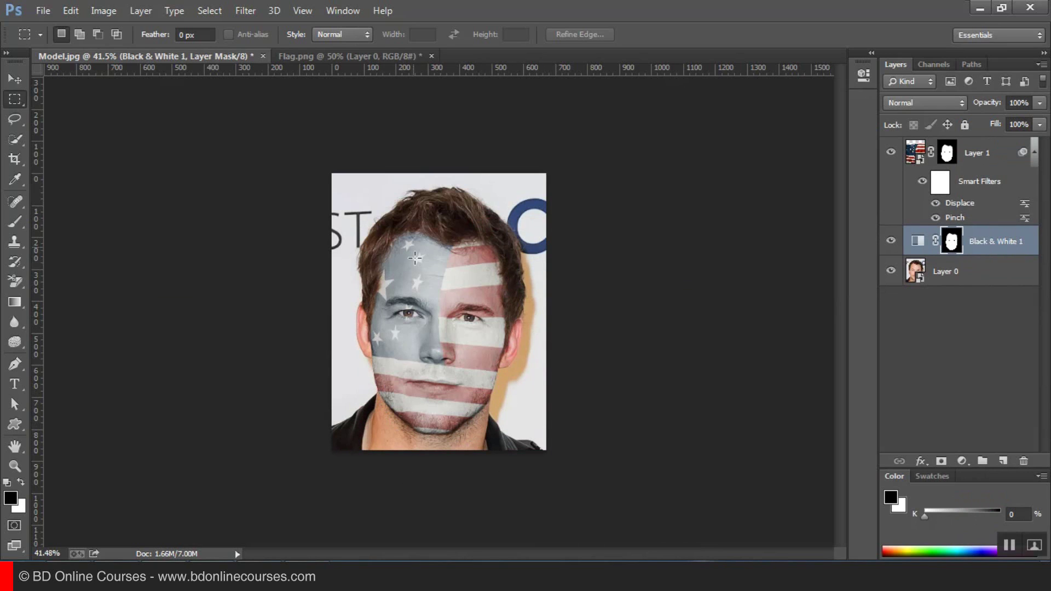
Step: Add a Vibrance adjustment layer above the flag layer with vibrance raised to +100
{"action": "left_click", "coordinate": [978, 164]}
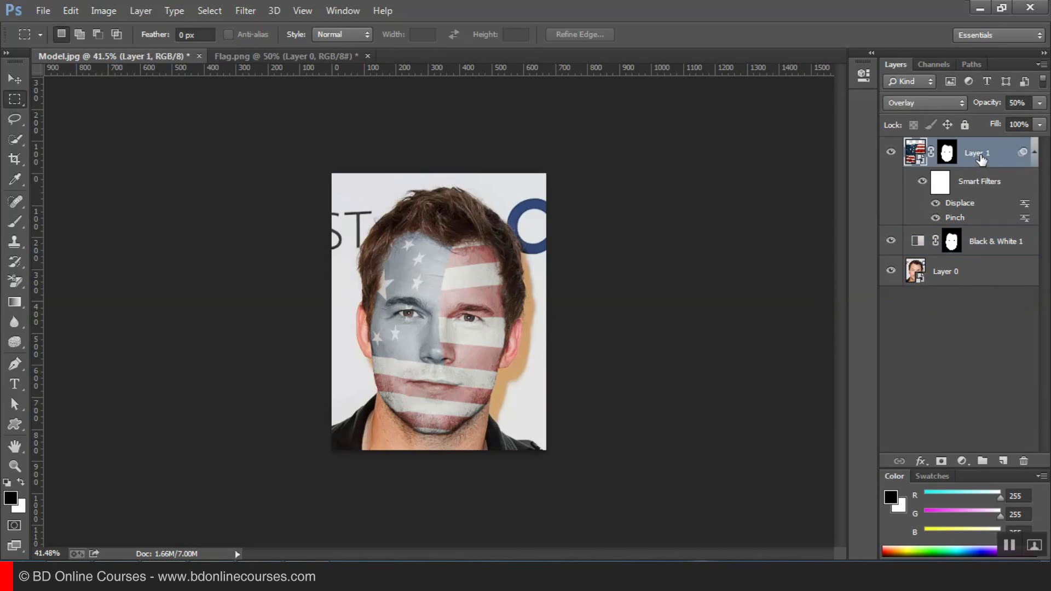
{"action": "left_click", "coordinate": [962, 462]}
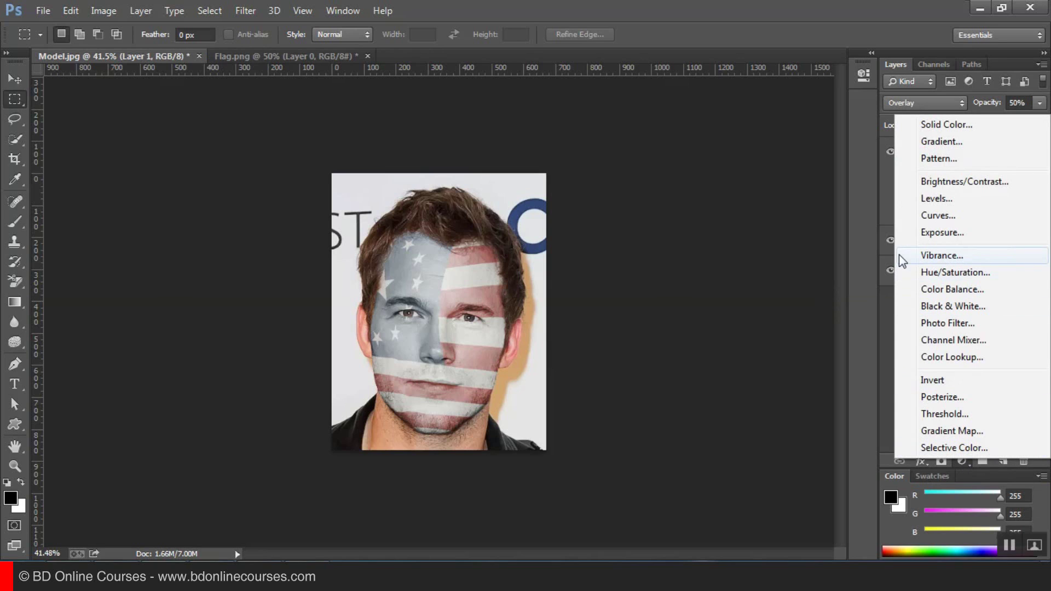
{"action": "left_click", "coordinate": [941, 256]}
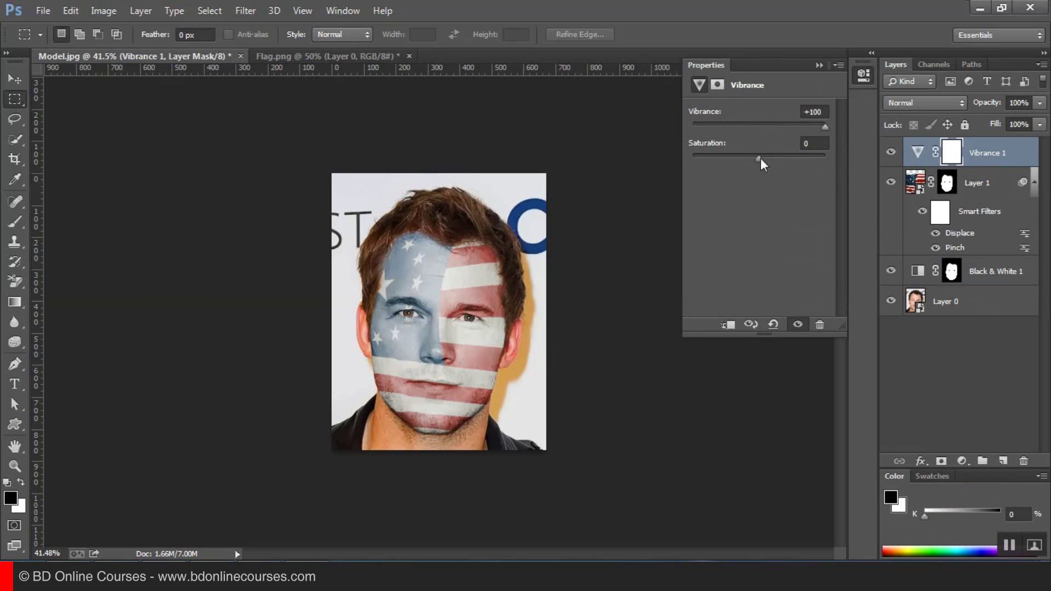
{"action": "left_click", "coordinate": [819, 65]}
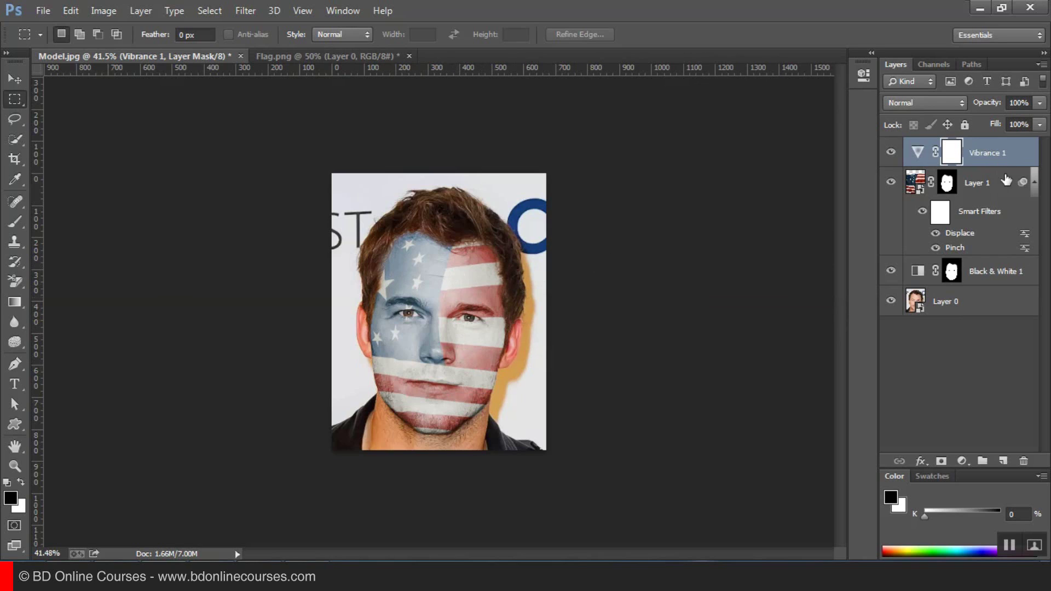
Step: Set the flag layer's opacity to 37% to soften the face paint
{"action": "left_click", "coordinate": [990, 185]}
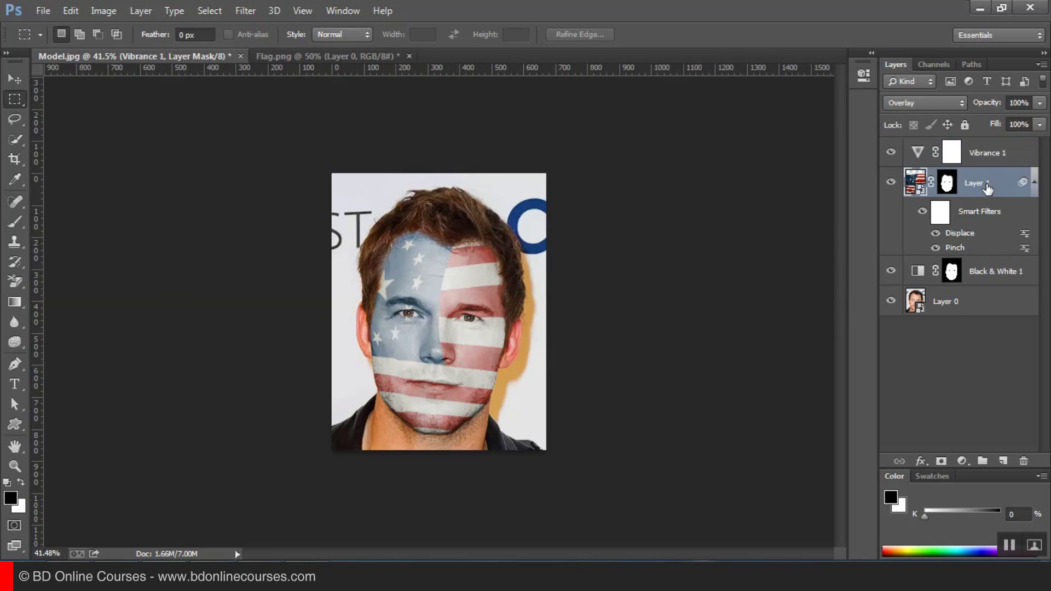
{"action": "left_click", "coordinate": [1039, 103]}
{"action": "left_click_drag", "start_coordinate": [995, 122], "coordinate": [994, 122]}
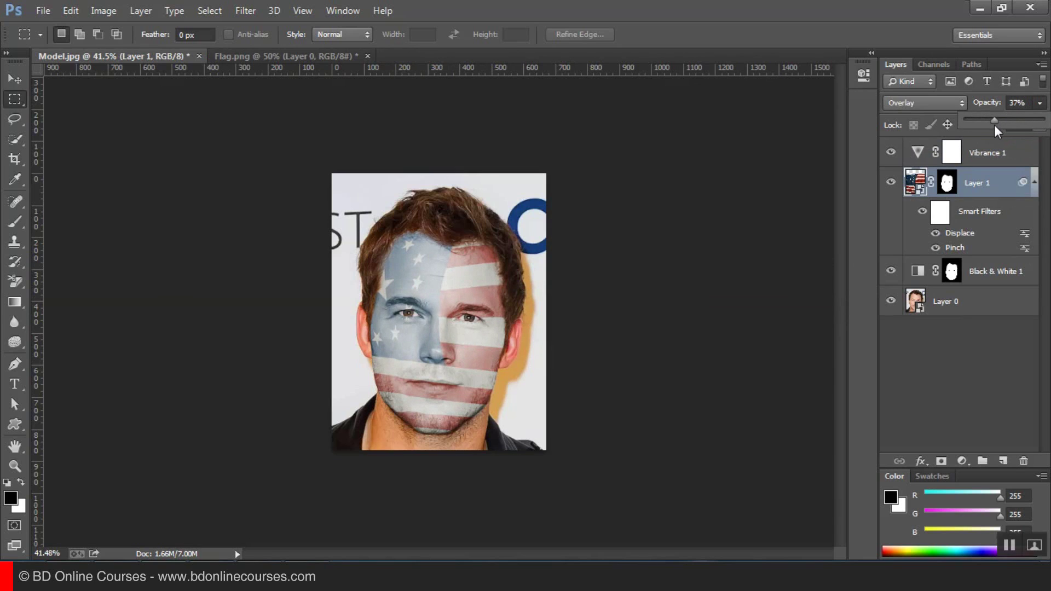
{"action": "left_click", "coordinate": [807, 198]}
{"action": "left_click", "coordinate": [317, 11]}
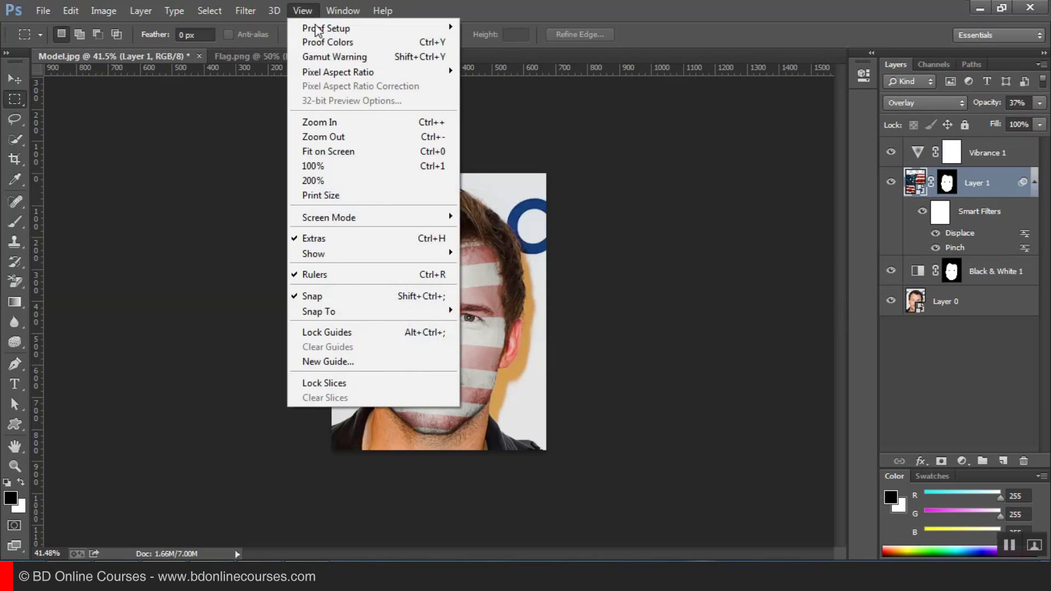
{"action": "left_click", "coordinate": [330, 150]}
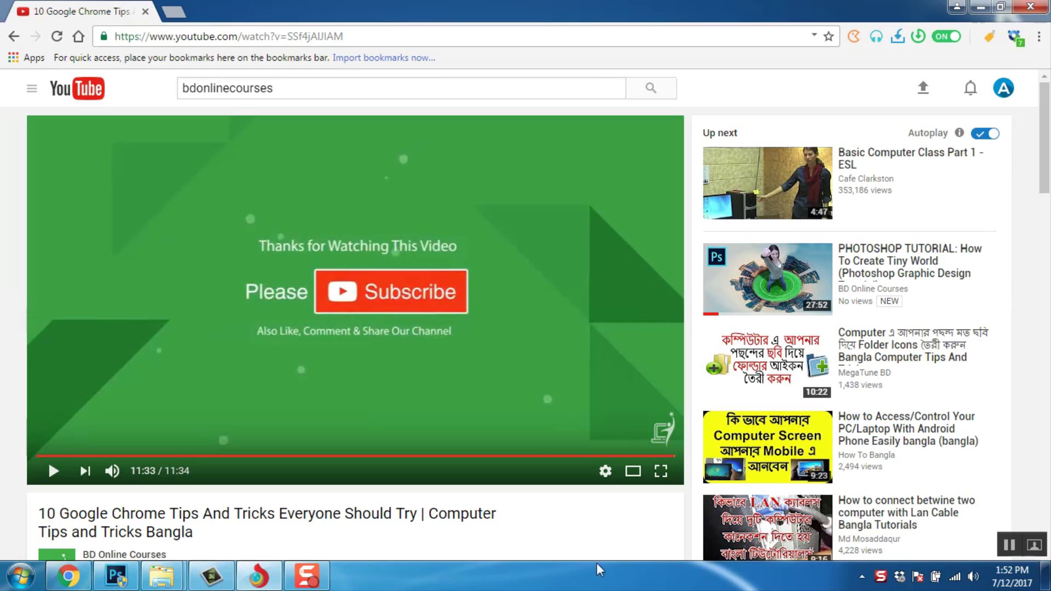
Step: Subscribe to the BD Online Courses channel from its YouTube video page about Google Chrome tips
{"action": "scroll", "coordinate": [644, 387], "scroll_direction": "down", "scroll_amount": 2}
{"action": "mouse_move", "coordinate": [664, 276]}
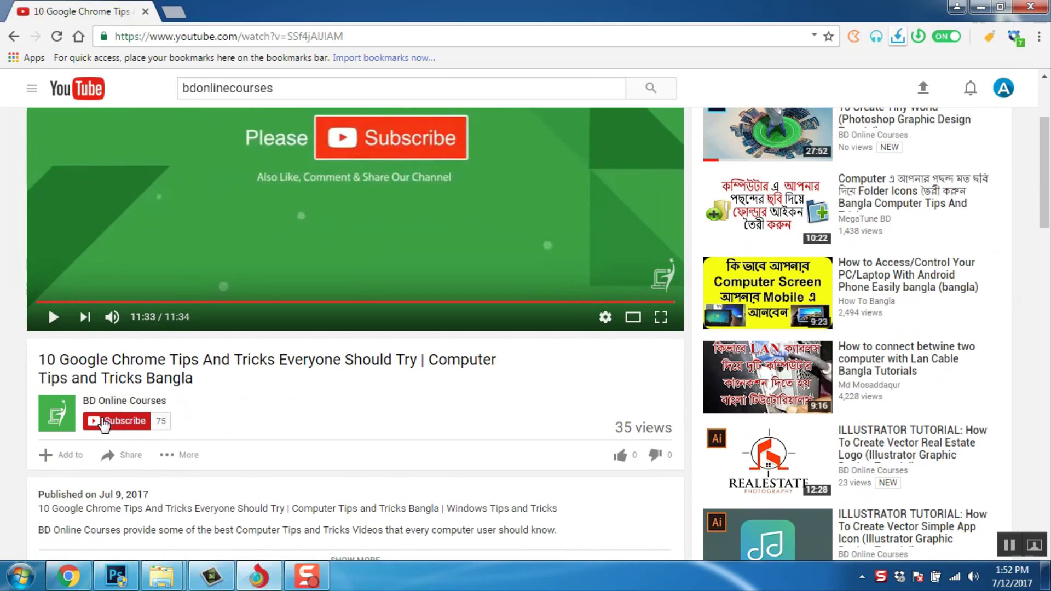
{"action": "left_click", "coordinate": [104, 424]}
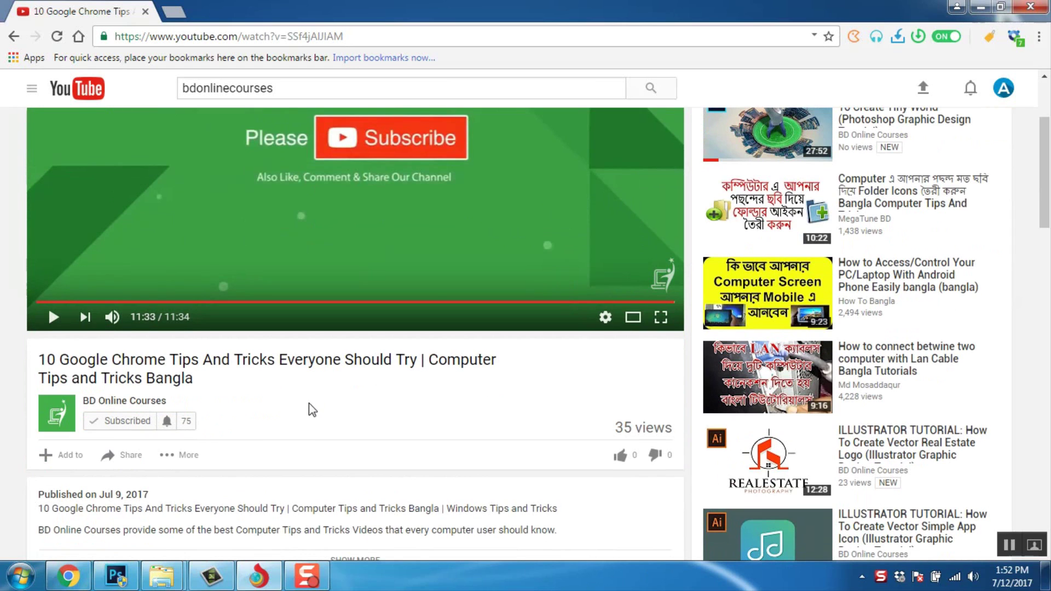
Step: Turn on all notifications for the BD Online Courses channel and save the setting
{"action": "scroll", "coordinate": [329, 356], "scroll_direction": "up", "scroll_amount": 3}
{"action": "scroll", "coordinate": [525, 323], "scroll_direction": "down", "scroll_amount": 4}
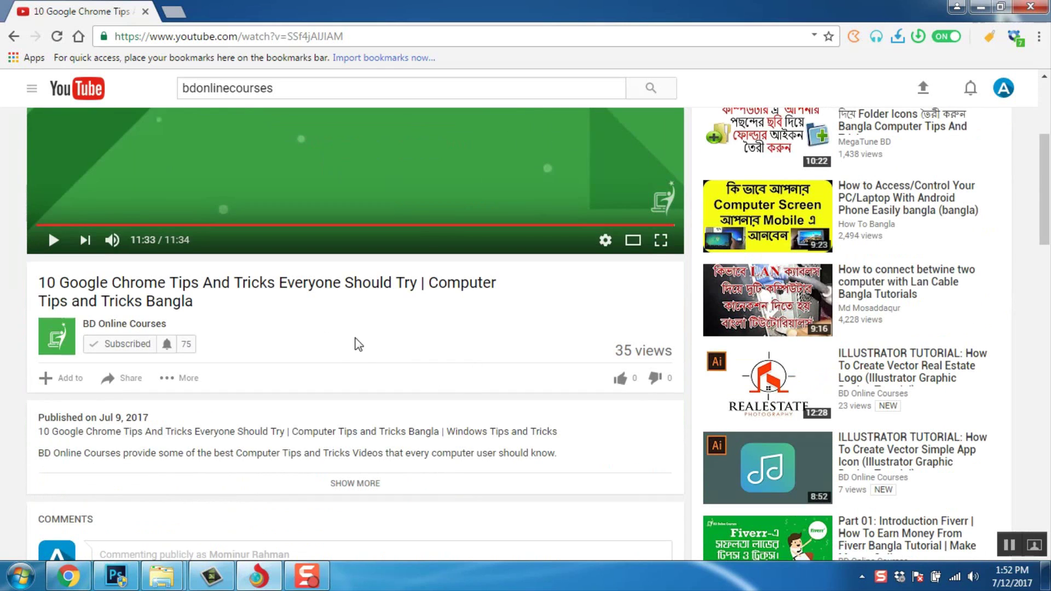
{"action": "scroll", "coordinate": [417, 334], "scroll_direction": "down", "scroll_amount": 7}
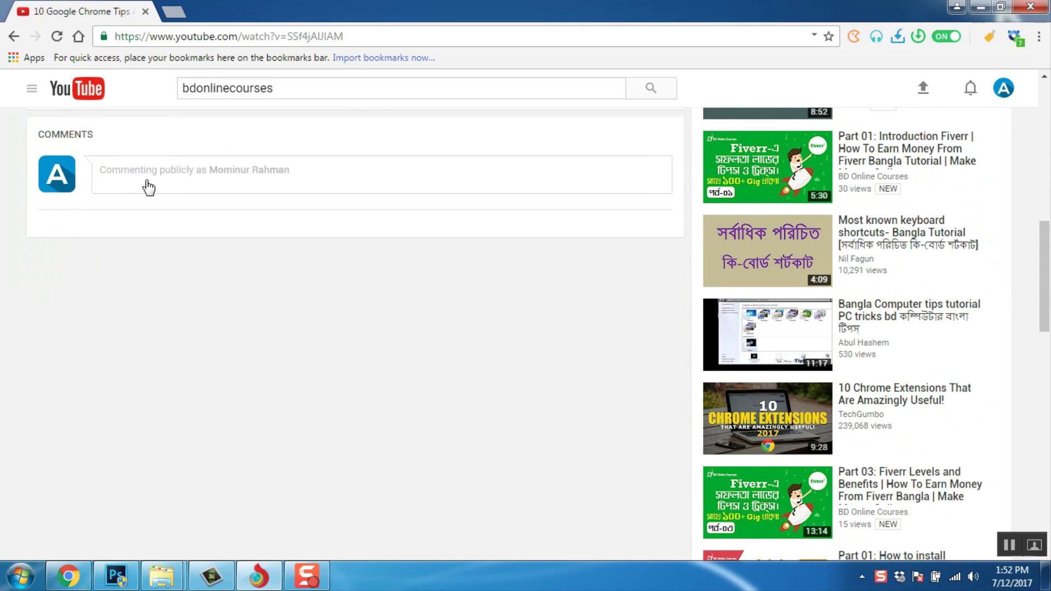
{"action": "scroll", "coordinate": [296, 433], "scroll_direction": "up", "scroll_amount": 5}
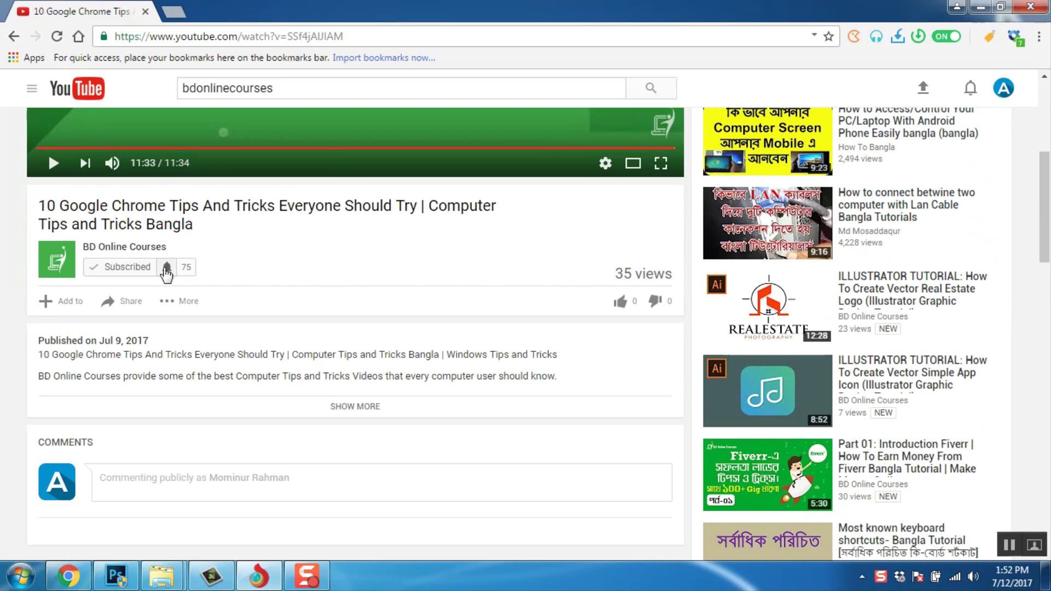
{"action": "left_click", "coordinate": [167, 268]}
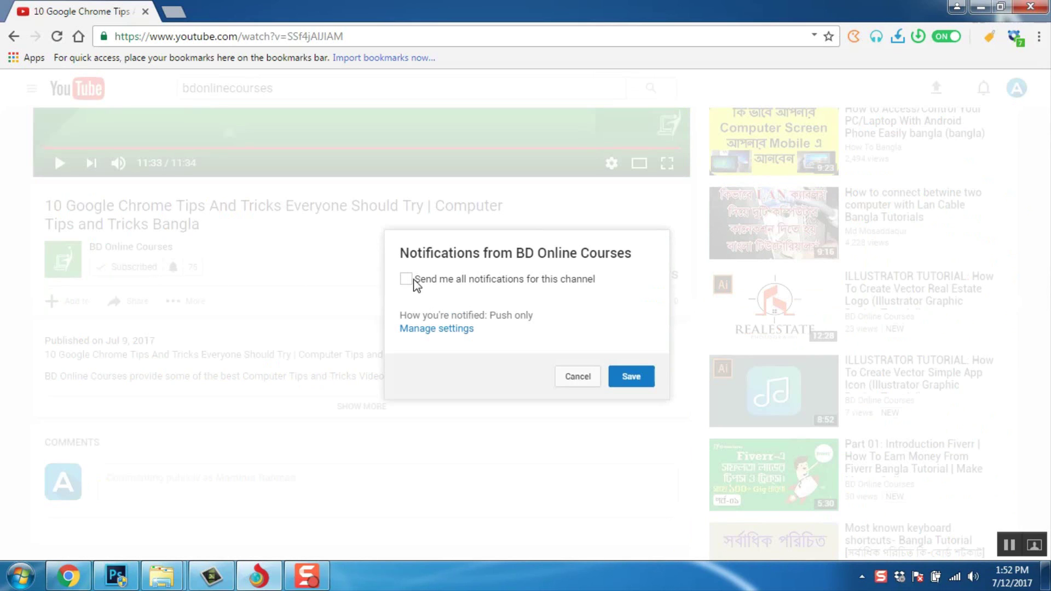
{"action": "left_click", "coordinate": [413, 283]}
{"action": "left_click", "coordinate": [643, 380]}
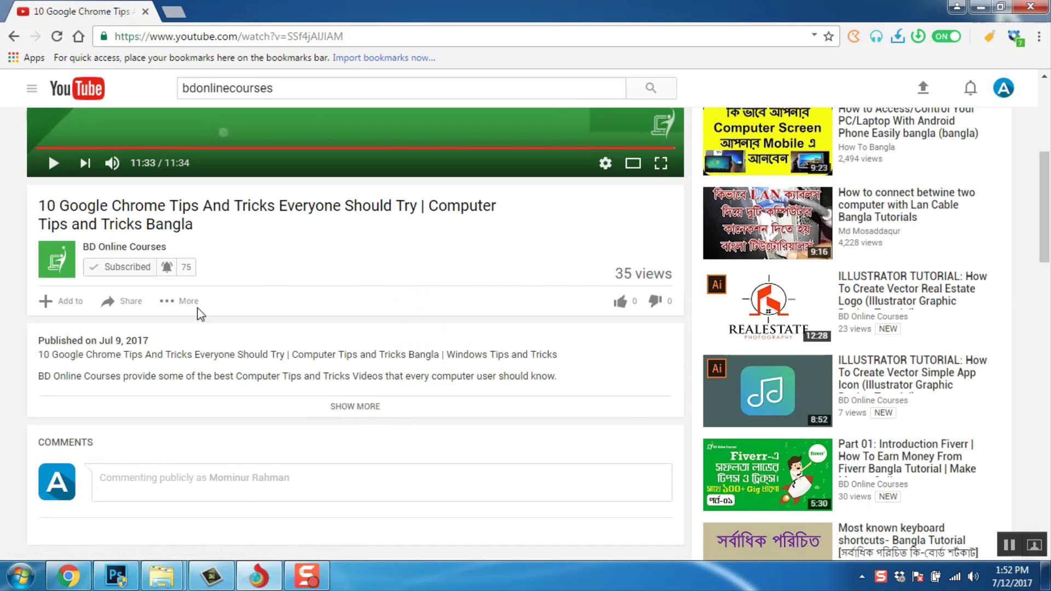